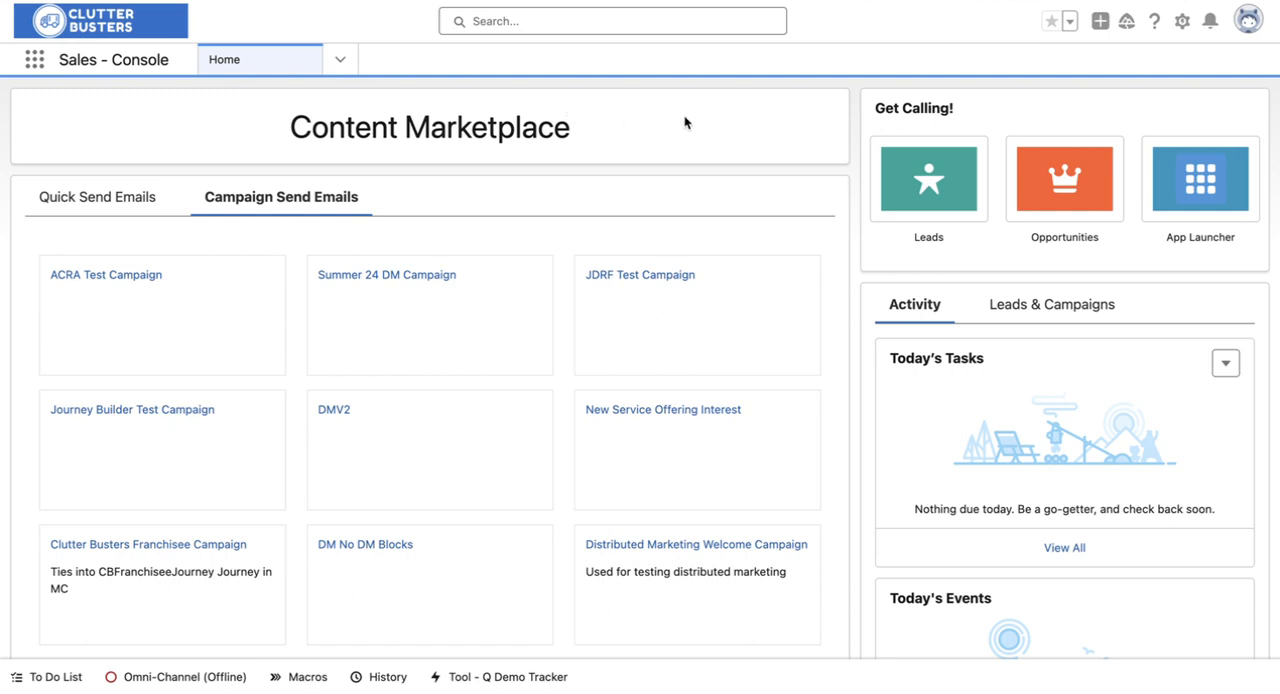
# Step: Examine the quick-send and campaign-send email lists of the Content Marketplace on the home page
pyautogui.scroll(-3, 686, 122)
pyautogui.scroll(3, 686, 122)
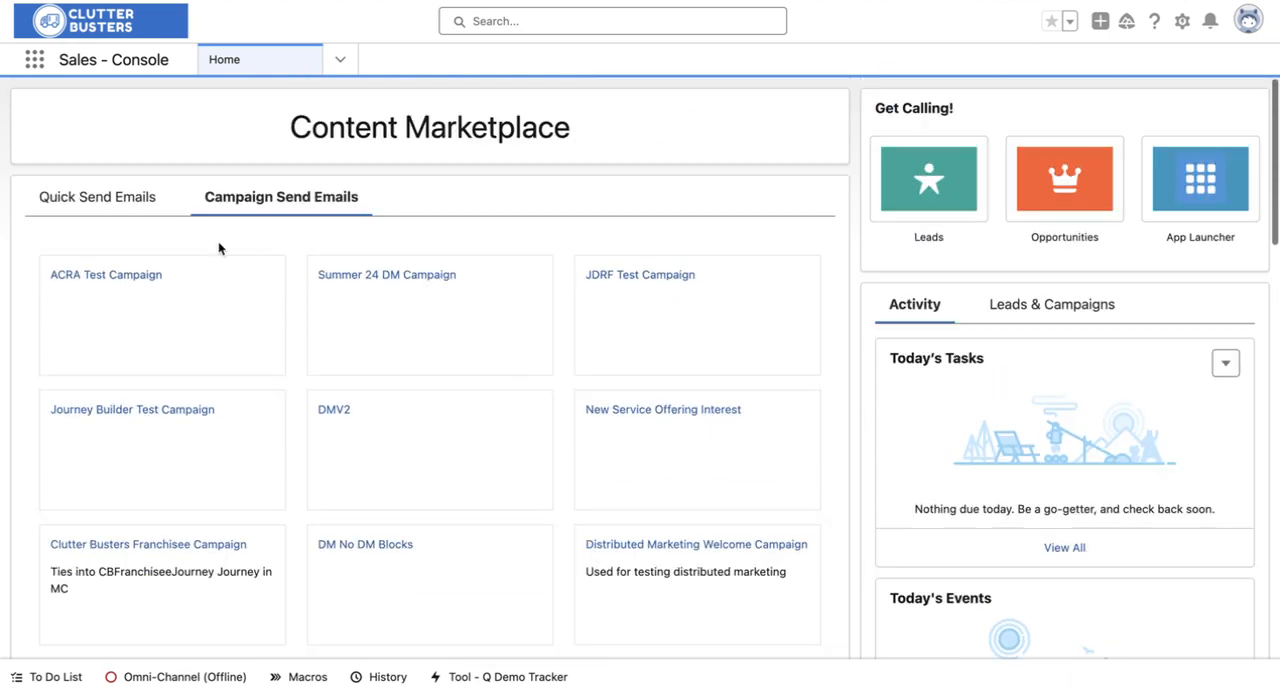
pyautogui.click(135, 207)
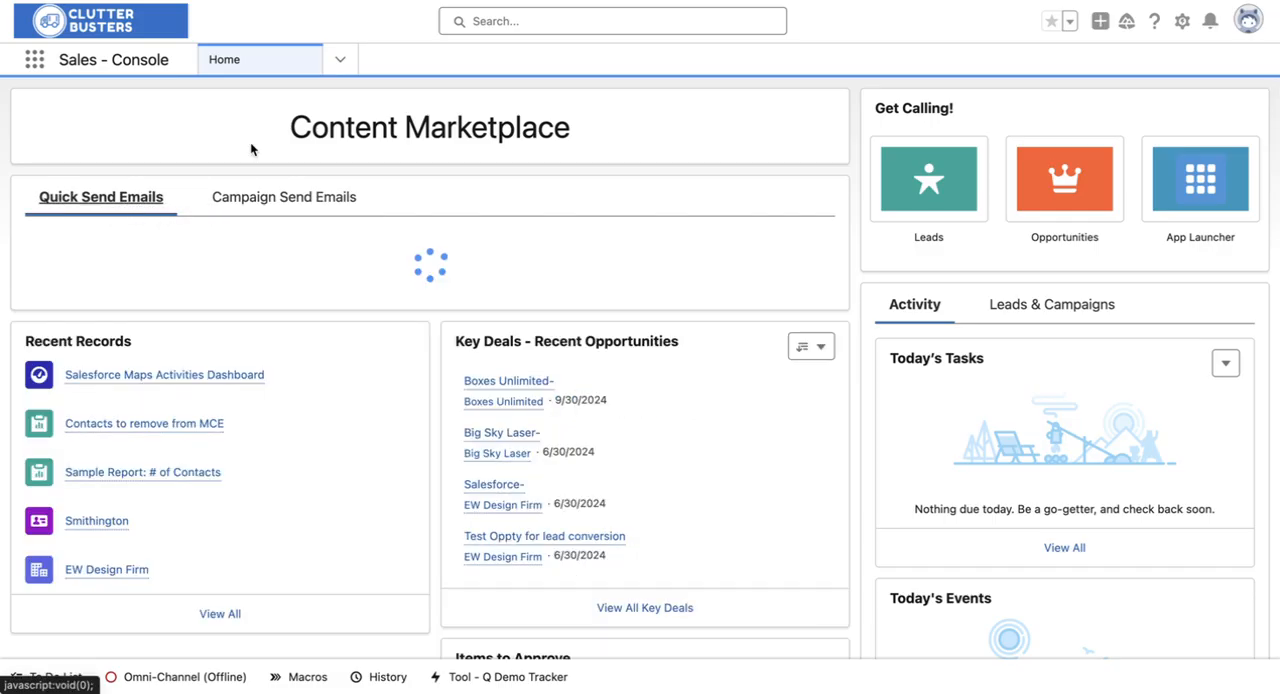
pyautogui.moveTo(263, 131); pyautogui.dragTo(620, 148)
pyautogui.click(621, 142)
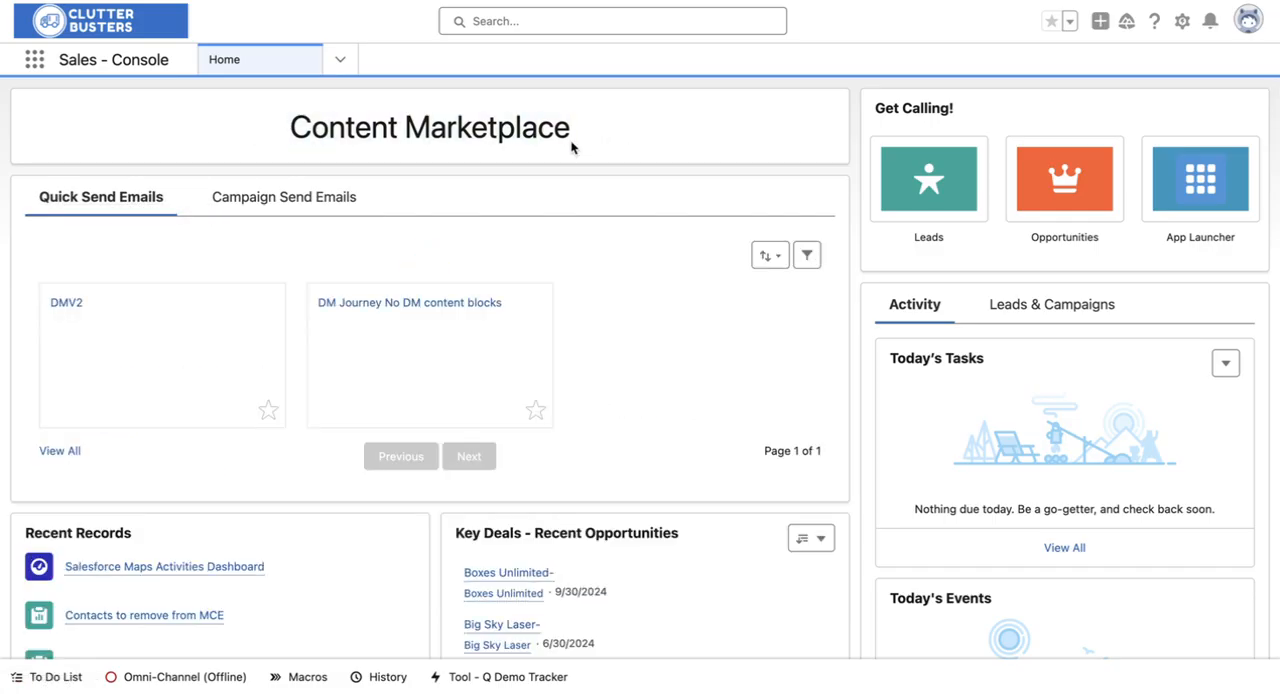
pyautogui.moveTo(281, 131); pyautogui.dragTo(693, 145)
pyautogui.click(693, 145)
pyautogui.scroll(-5, 693, 145)
pyautogui.scroll(5, 693, 145)
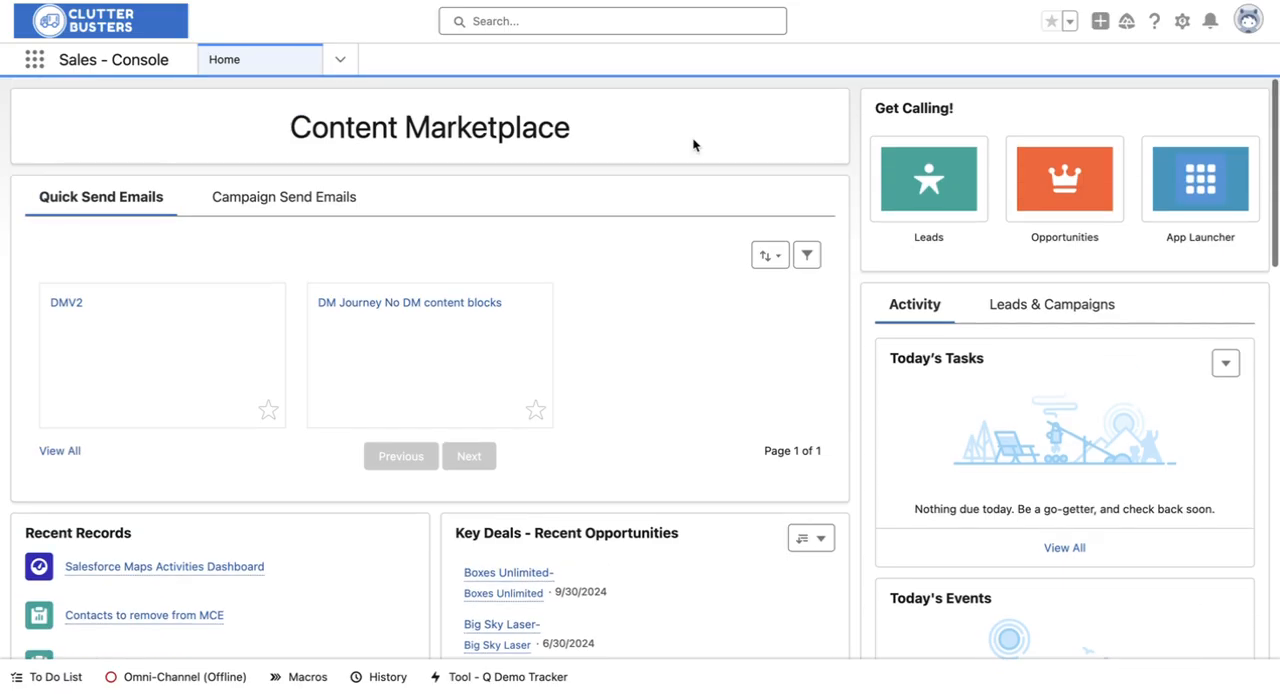
pyautogui.click(288, 198)
pyautogui.click(78, 206)
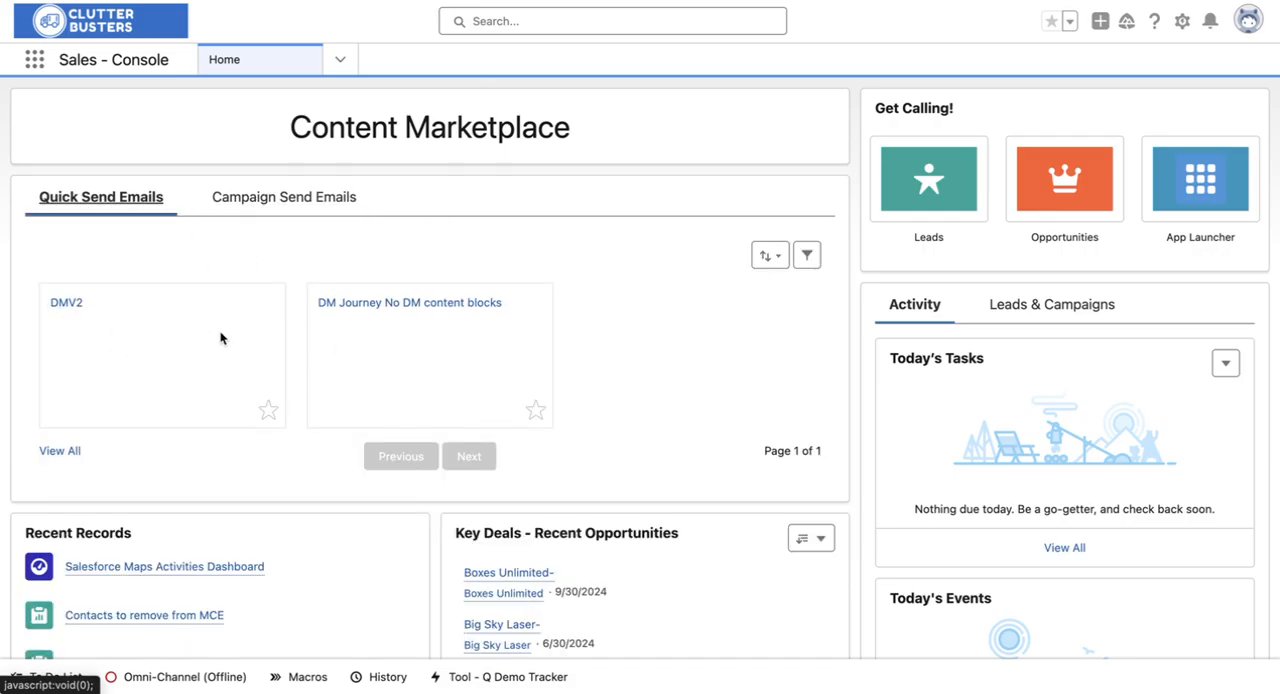
# Step: Browse the campaign send emails through to the second page, then return to the quick send emails
pyautogui.click(324, 206)
pyautogui.scroll(-3, 371, 351)
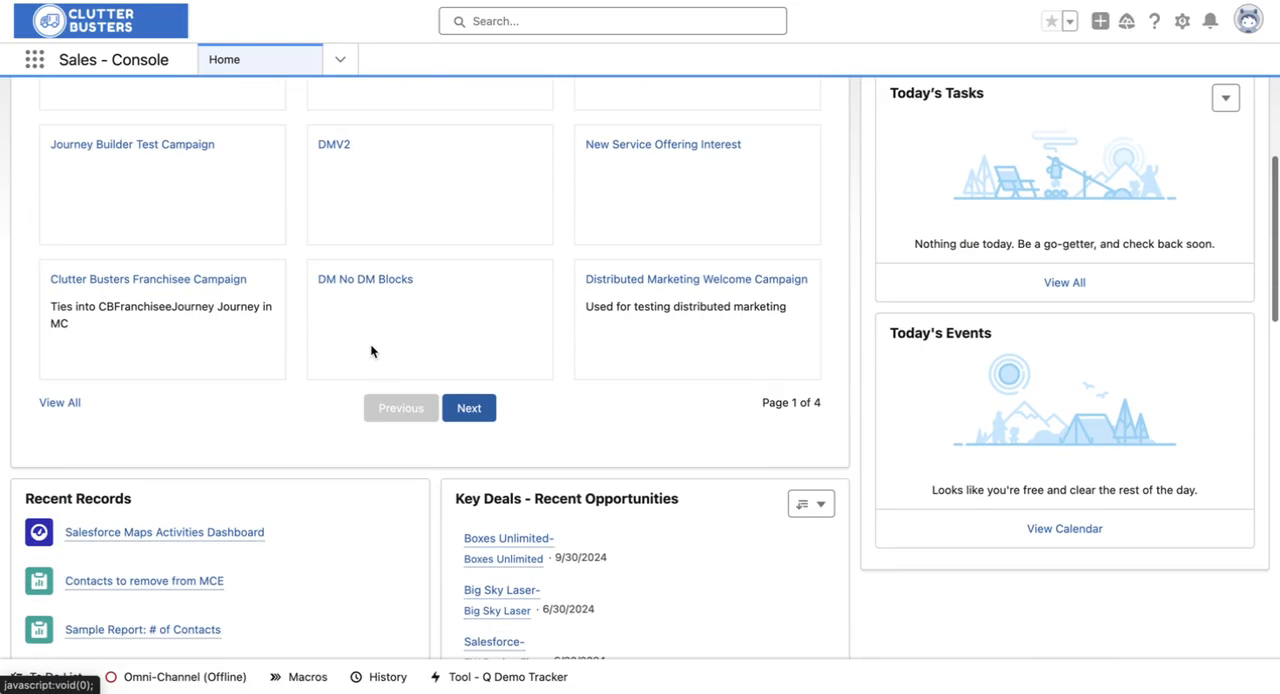
pyautogui.click(466, 409)
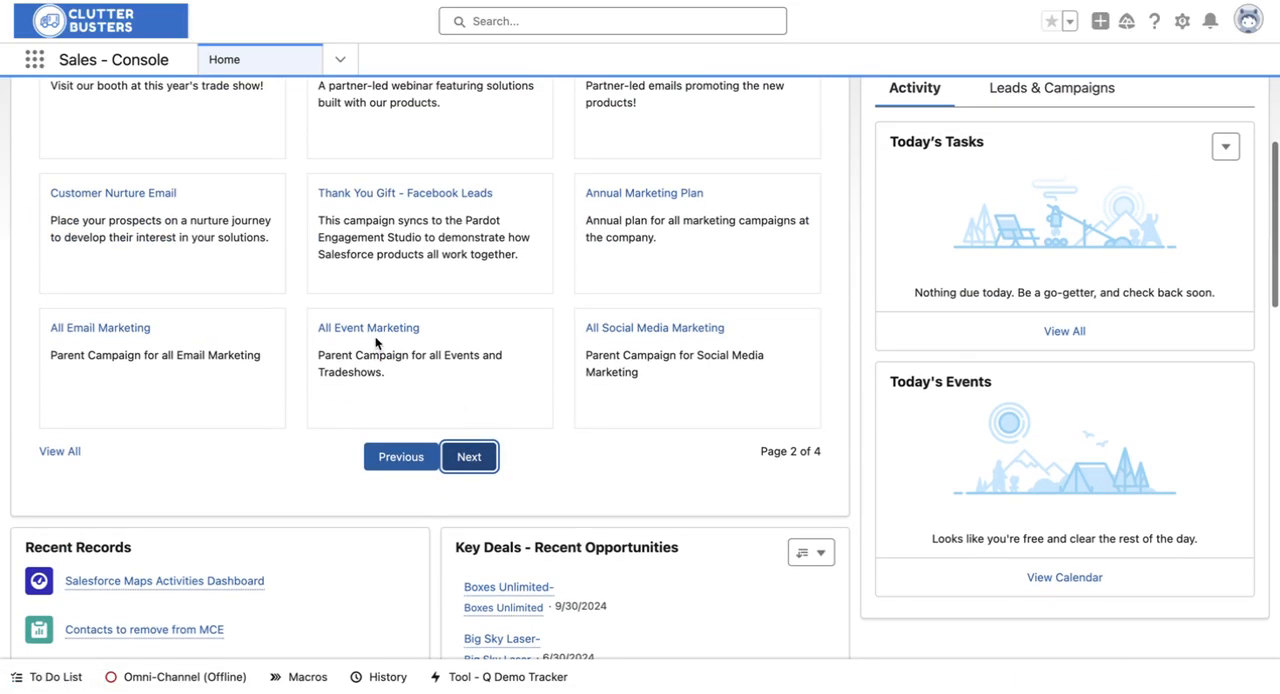
pyautogui.scroll(2, 193, 354)
pyautogui.scroll(-1, 366, 550)
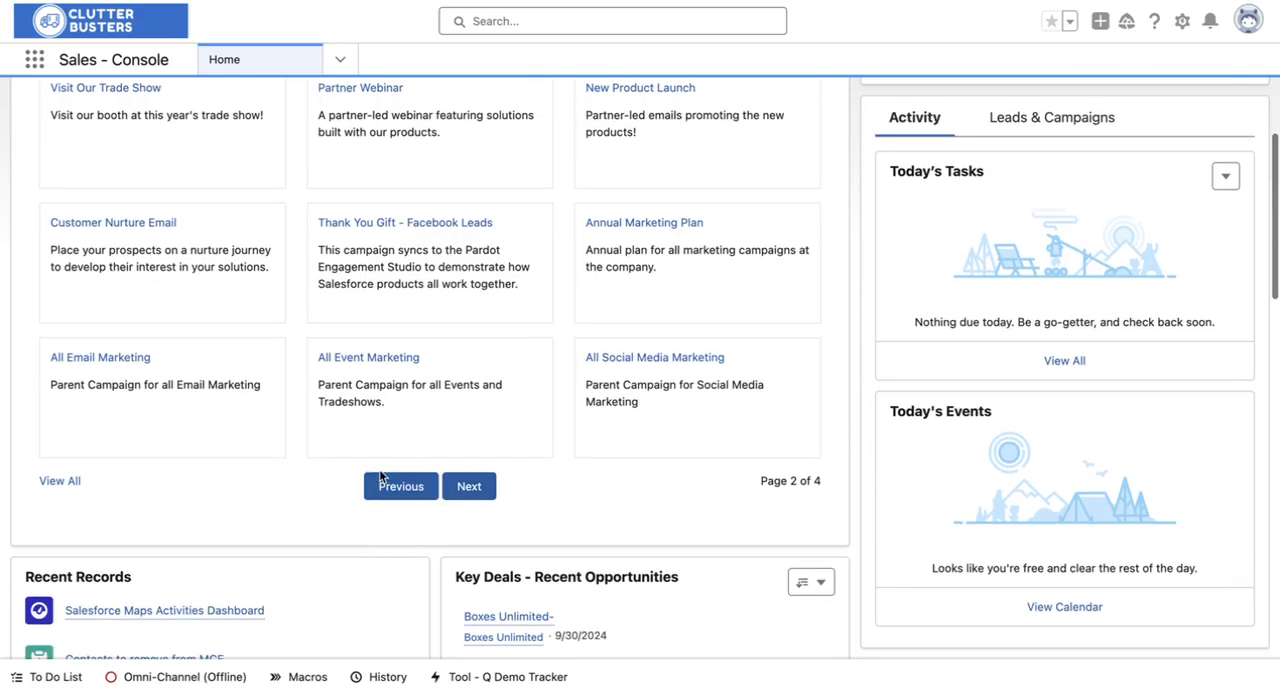
pyautogui.click(383, 483)
pyautogui.scroll(2, 385, 430)
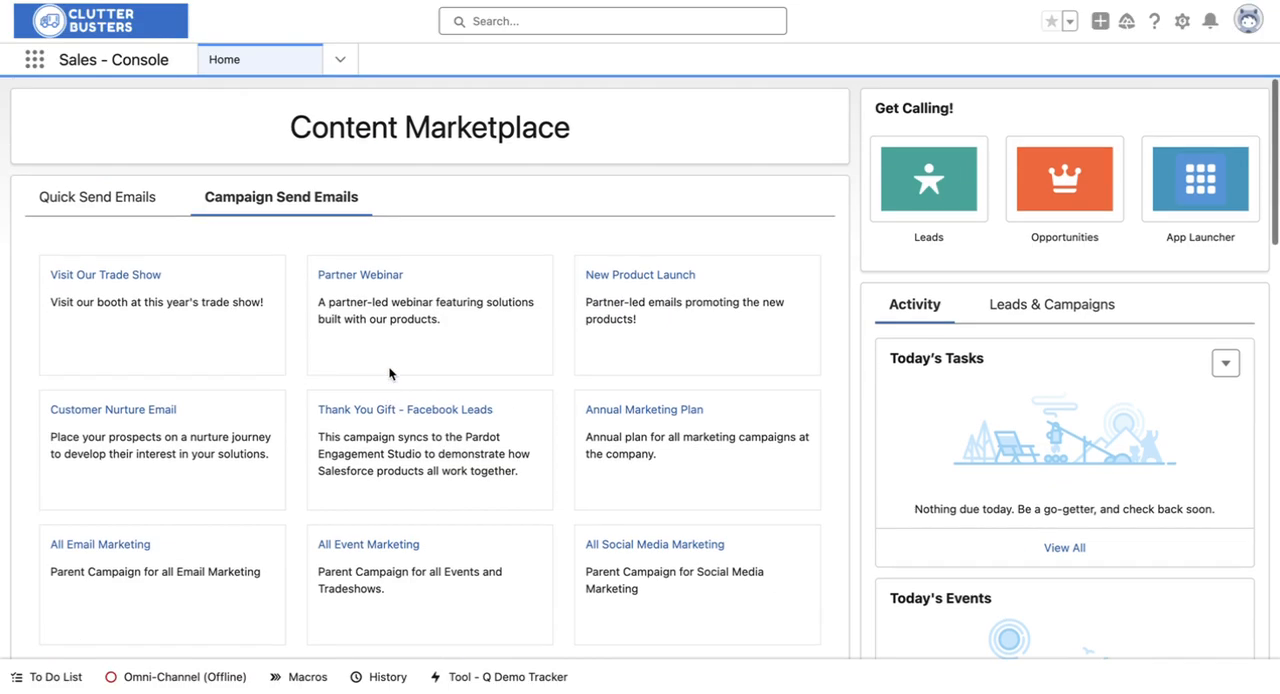
pyautogui.click(104, 207)
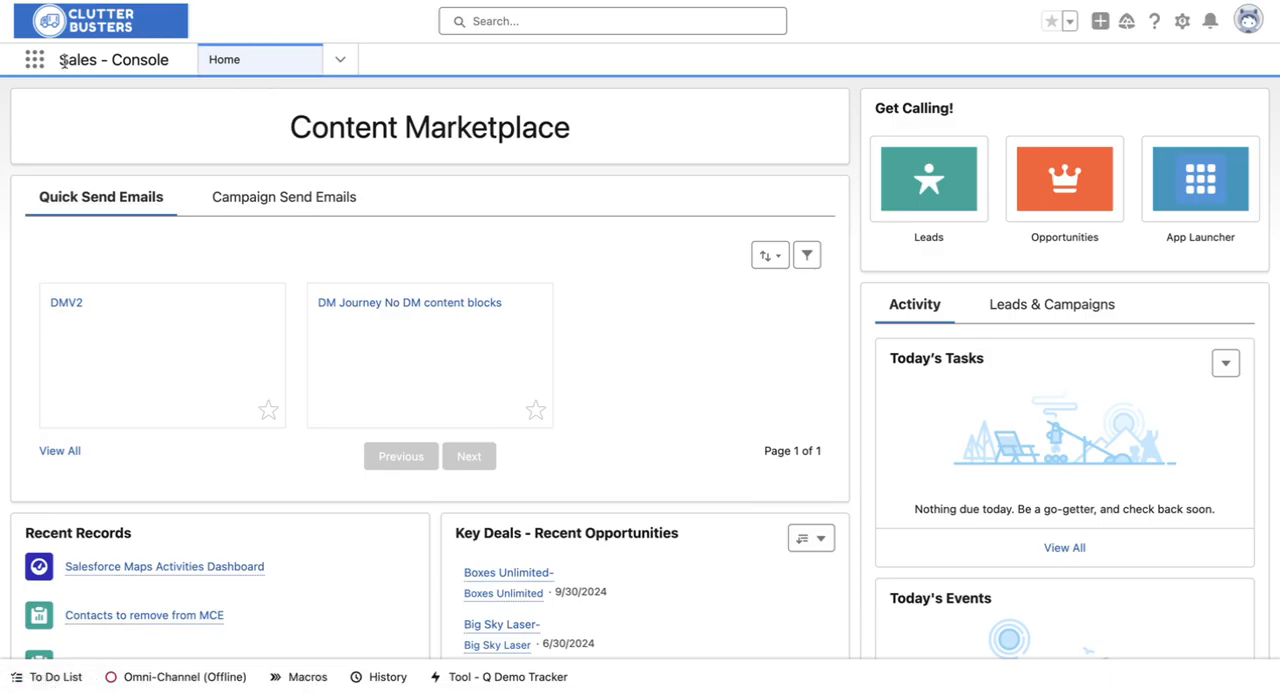
# Step: Look through the Sales - Console home page from the app name down to the Chatter section
pyautogui.moveTo(60, 60); pyautogui.dragTo(153, 62)
pyautogui.click(153, 62)
pyautogui.moveTo(62, 64); pyautogui.dragTo(174, 61)
pyautogui.click(224, 14)
pyautogui.scroll(-4, 317, 396)
pyautogui.scroll(3, 317, 396)
pyautogui.scroll(-4, 317, 396)
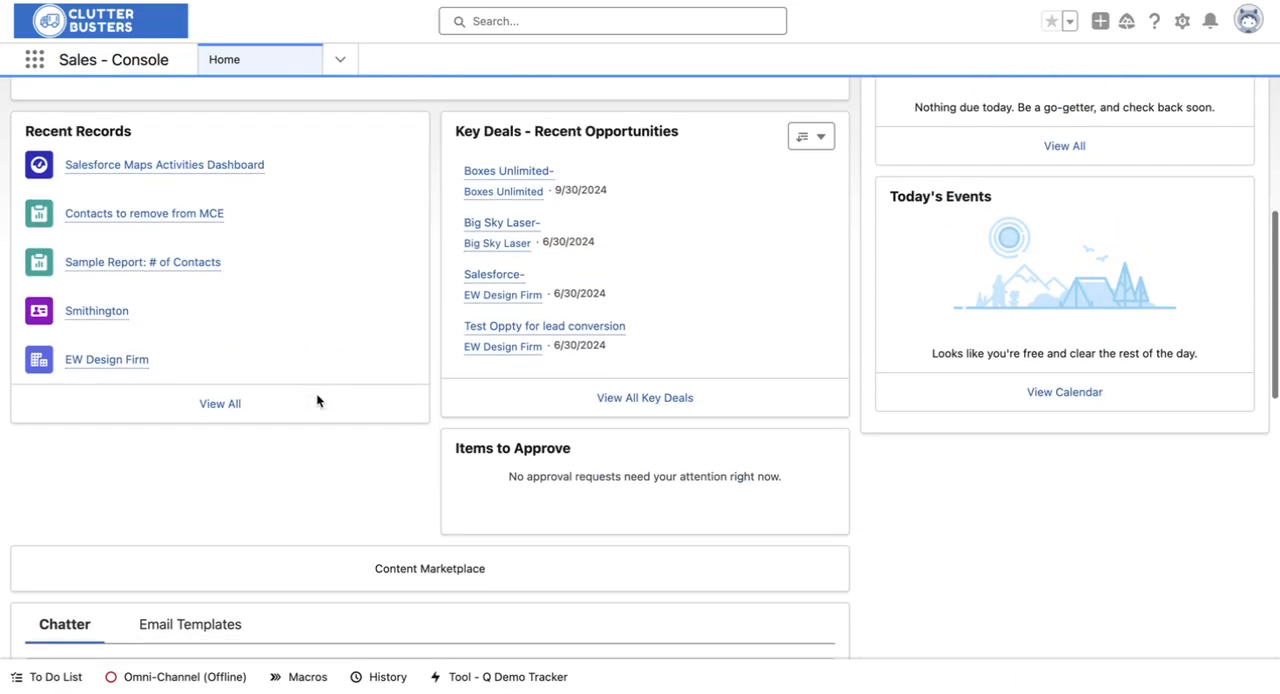
pyautogui.scroll(-1, 316, 400)
pyautogui.scroll(5, 316, 400)
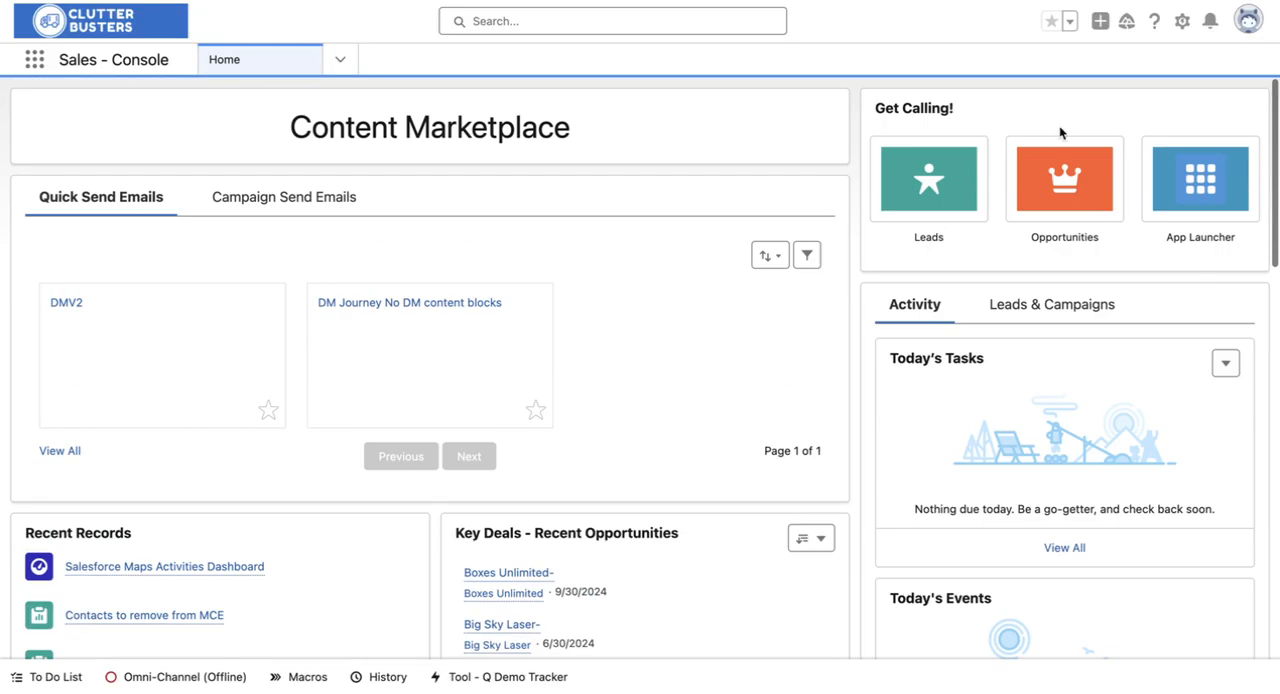
# Step: Open the home page for editing and delete the component holding the Quick Send Emails and Campaign Send Emails tabs
pyautogui.click(1181, 26)
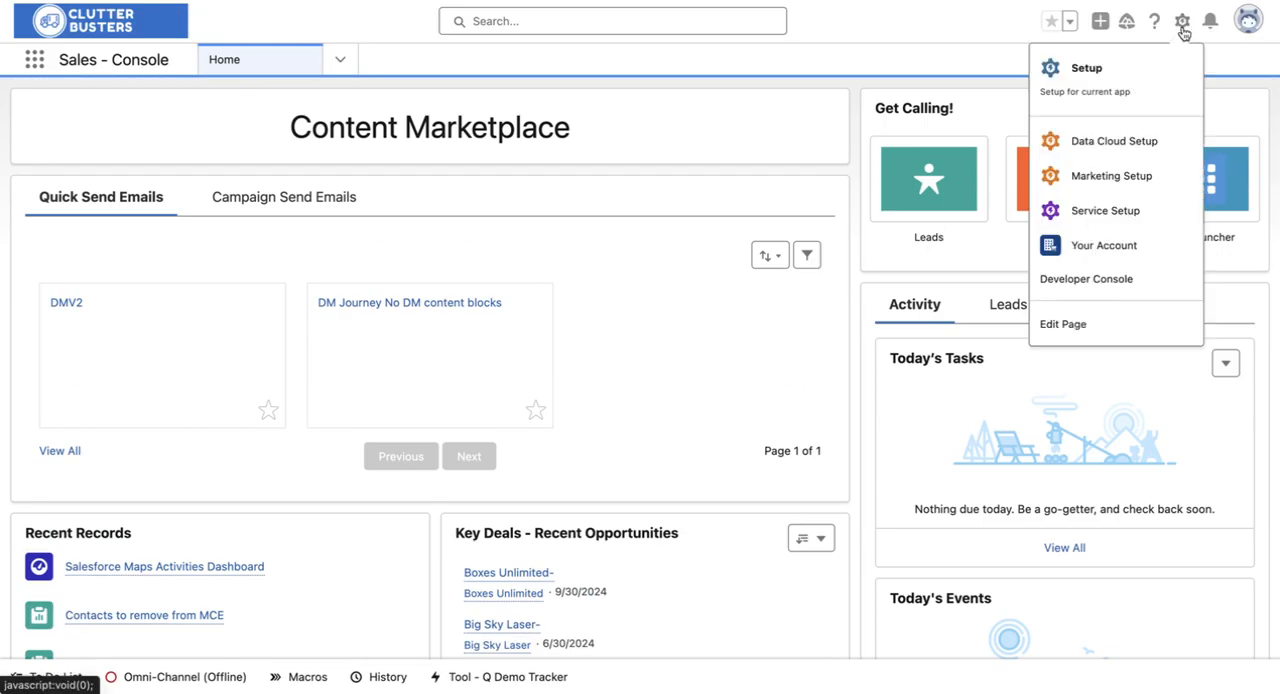
pyautogui.click(1068, 327)
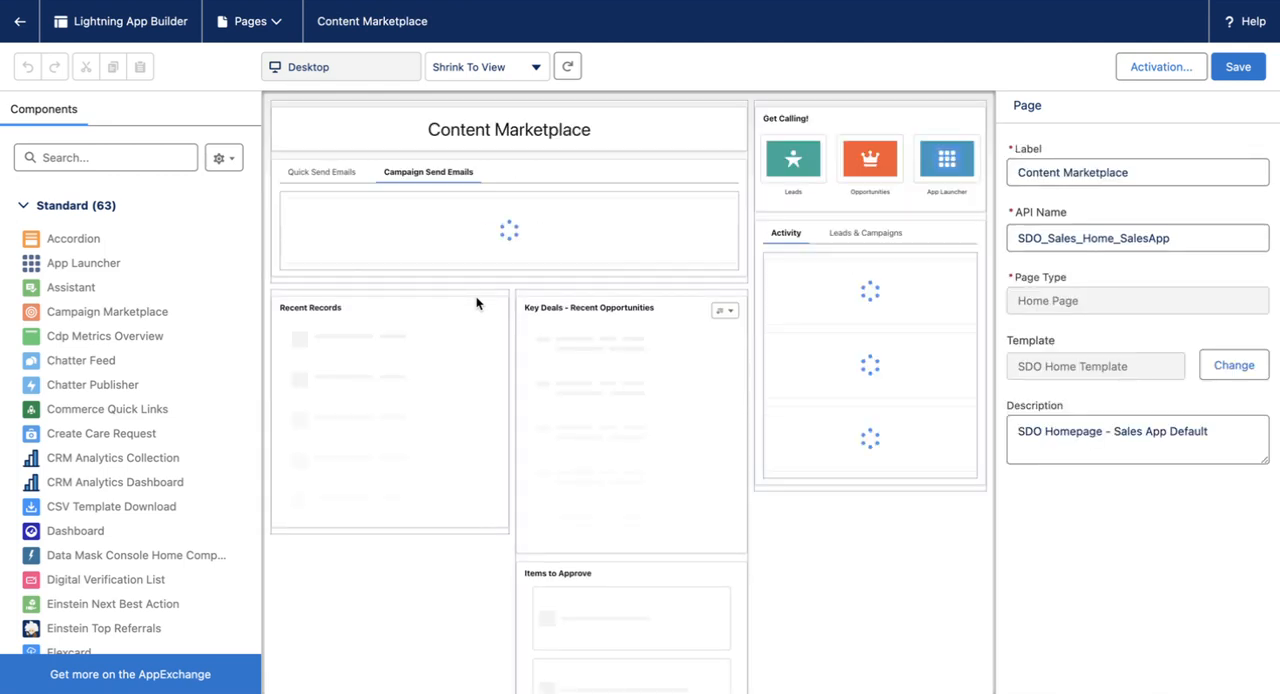
pyautogui.click(484, 181)
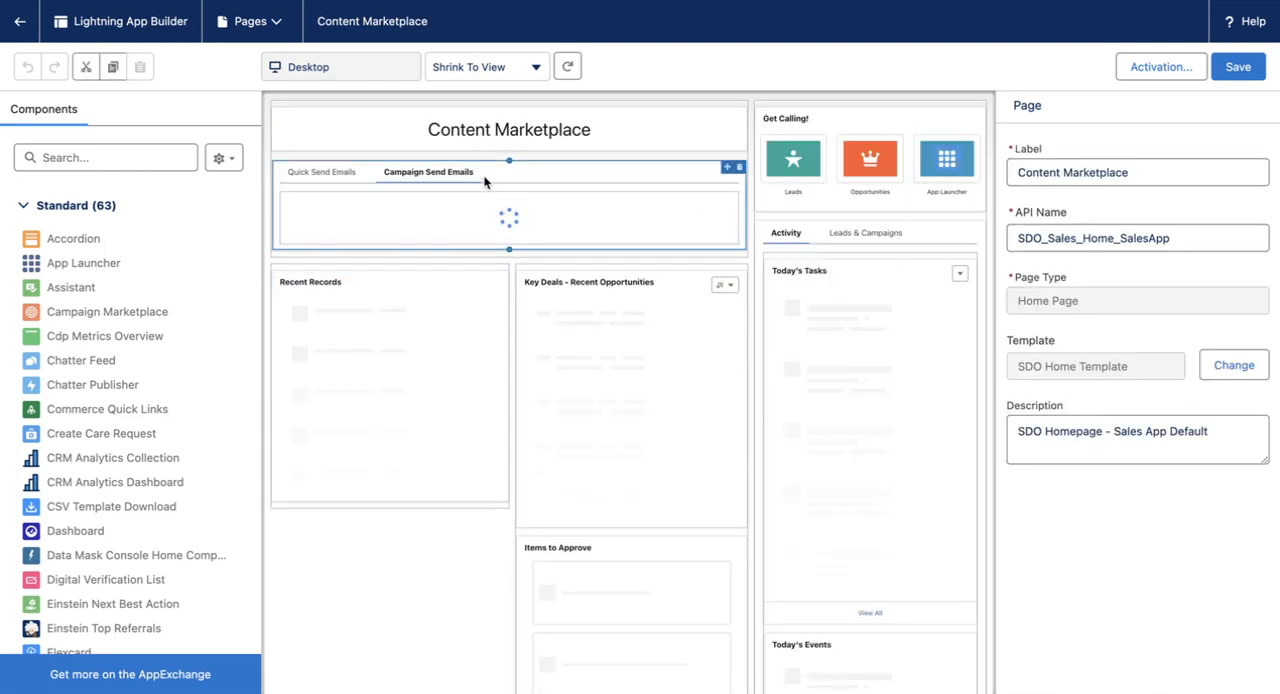
pyautogui.click(738, 167)
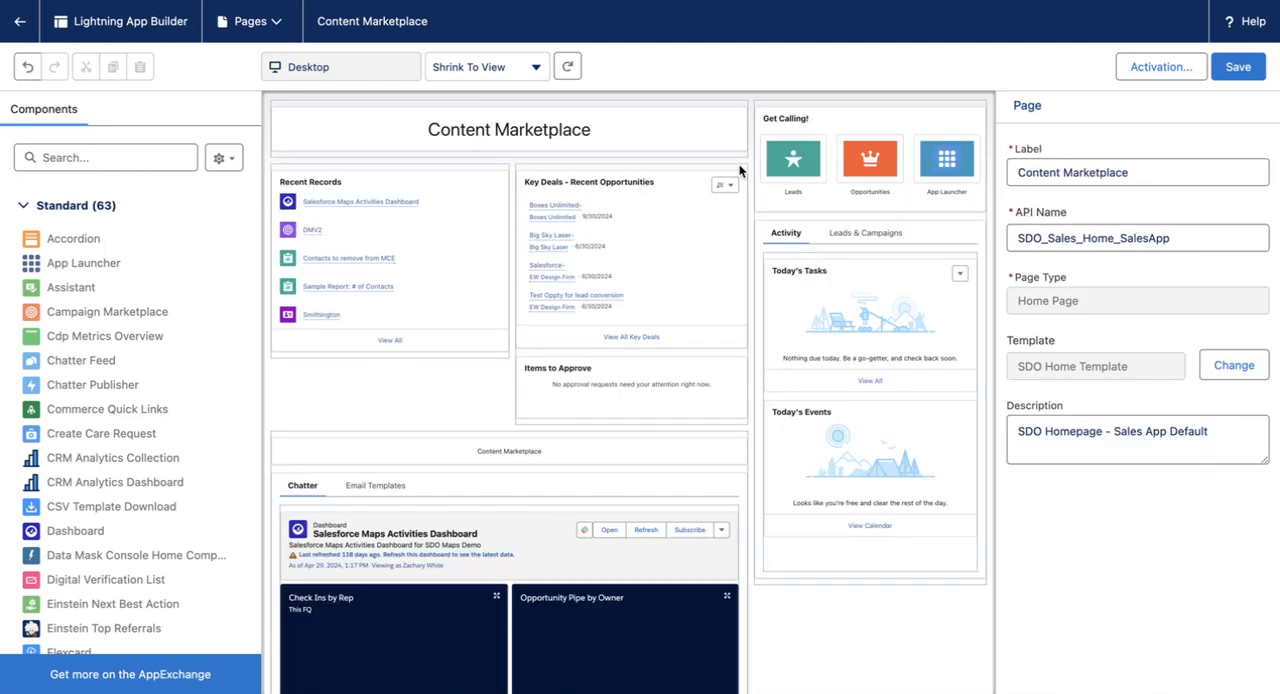
# Step: Delete the small Content Marketplace text component and the Chatter and Email Templates tabs component beneath it
pyautogui.scroll(-3, 602, 270)
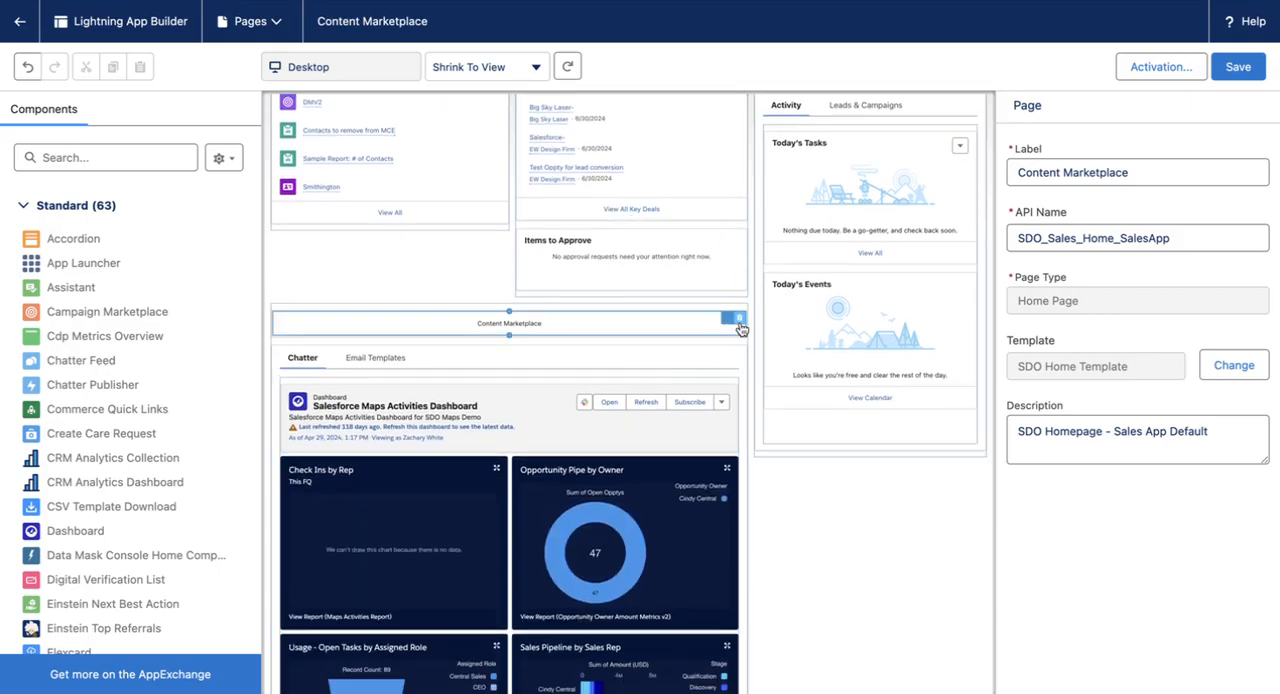
pyautogui.click(738, 321)
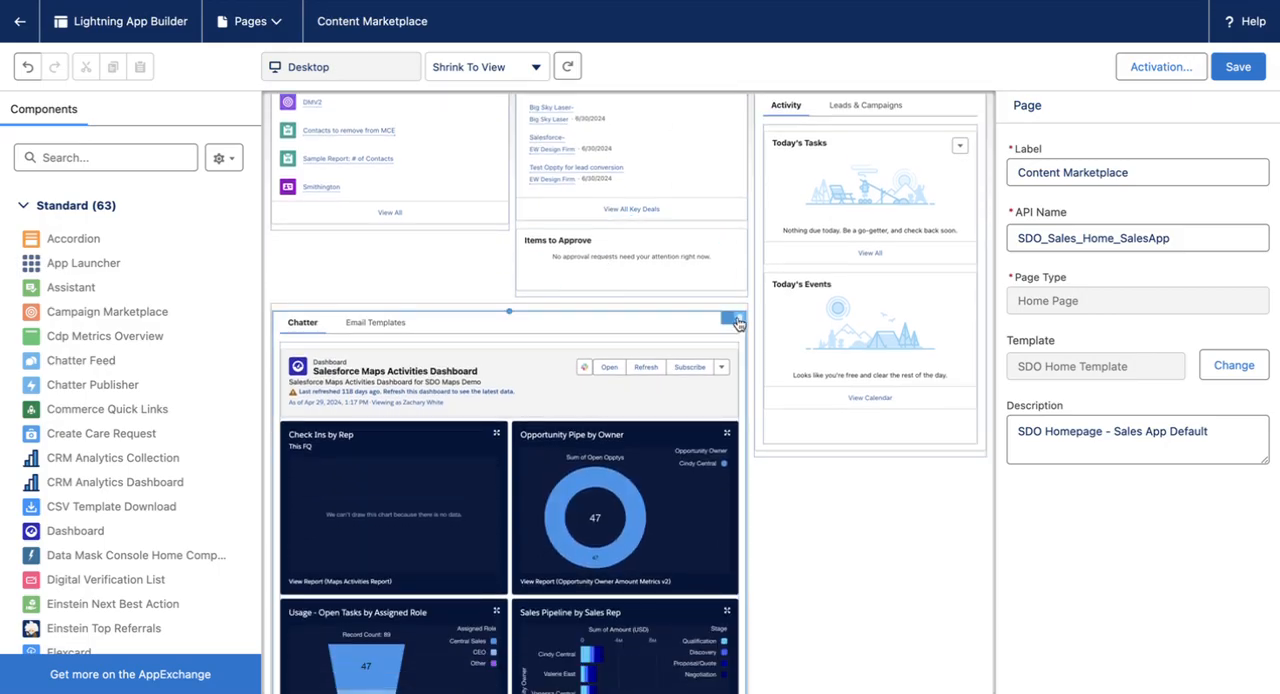
pyautogui.click(736, 320)
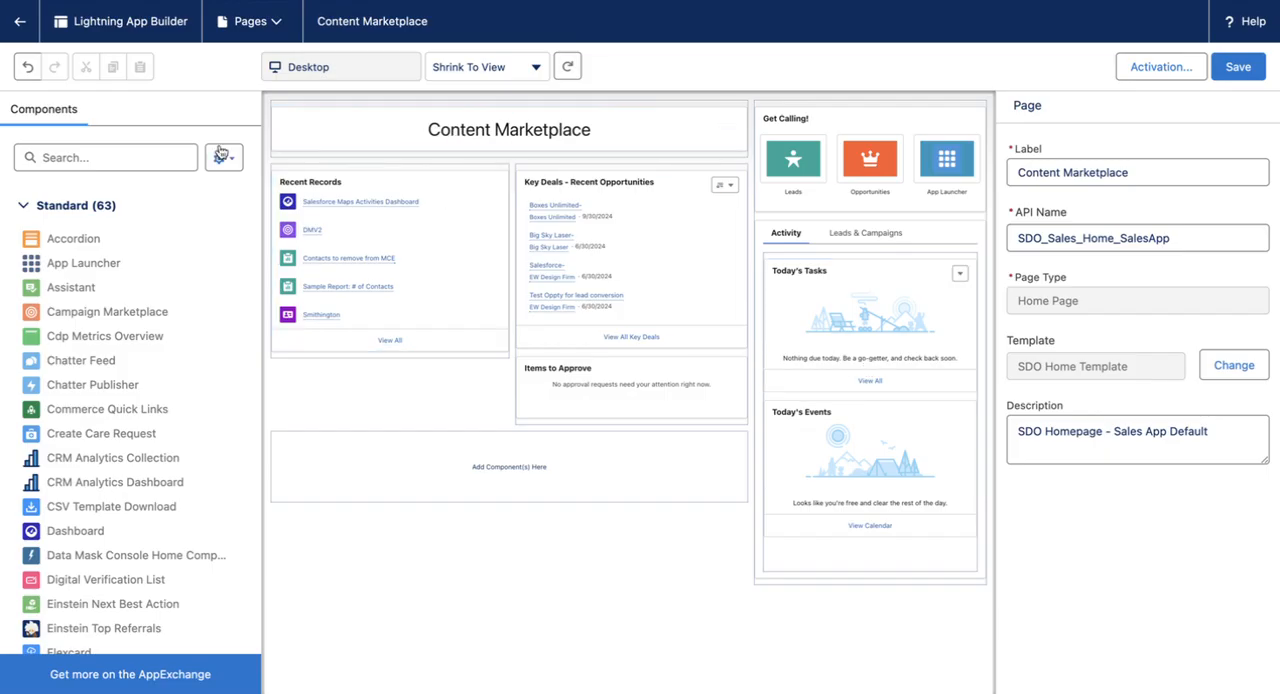
# Step: Find the standard Tabs component and place it in the empty region below Recent Records and Items to Approve
pyautogui.click(133, 155)
pyautogui.write('tabs')
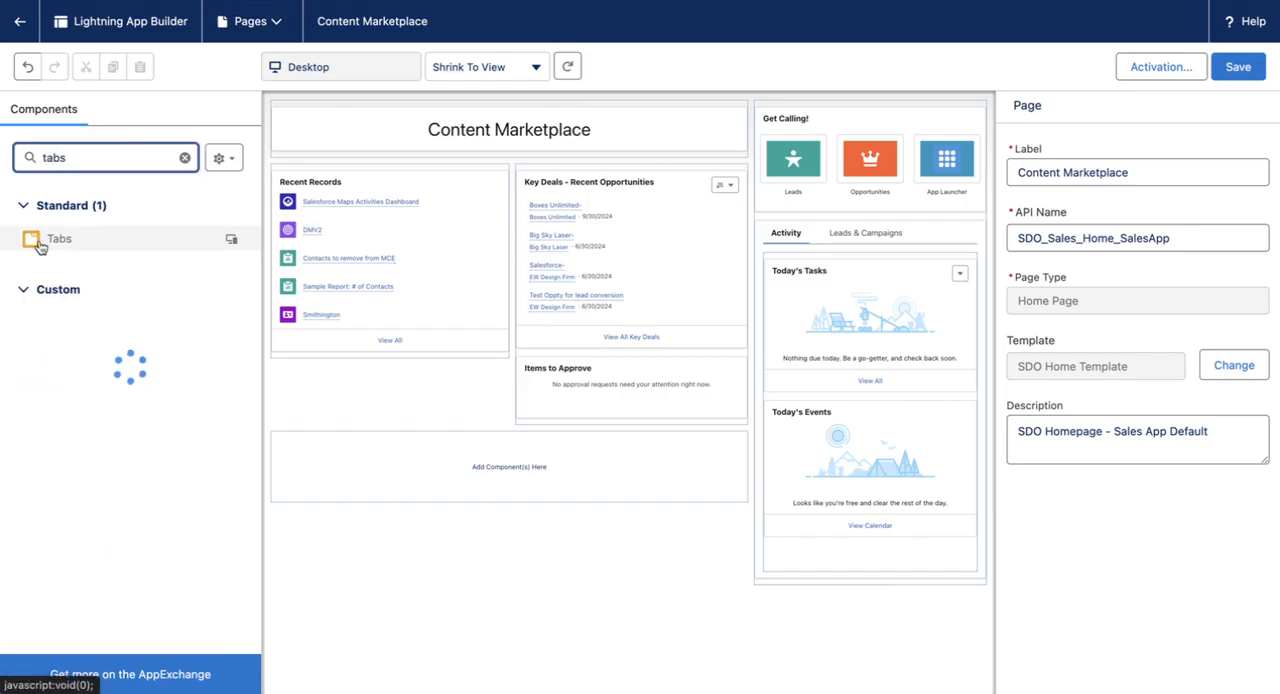
pyautogui.moveTo(40, 247); pyautogui.dragTo(440, 466)
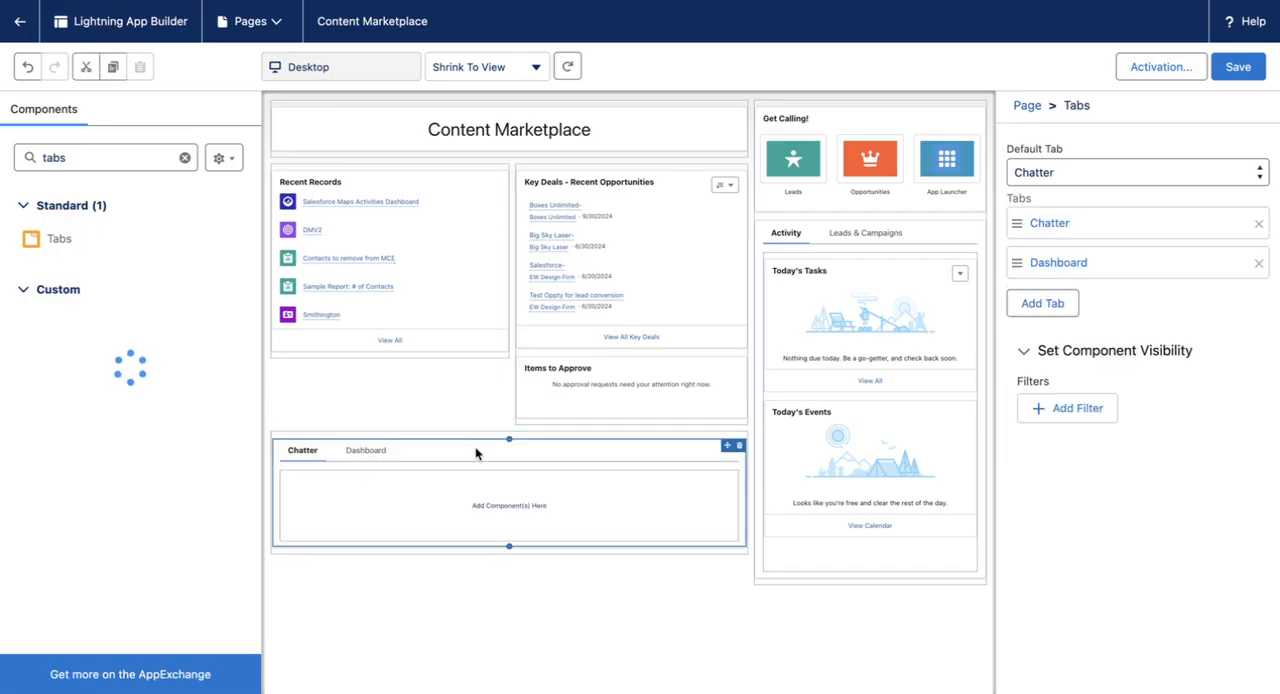
# Step: Give the new component's Chatter tab the custom label "Quick Send Messages"
pyautogui.click(1088, 231)
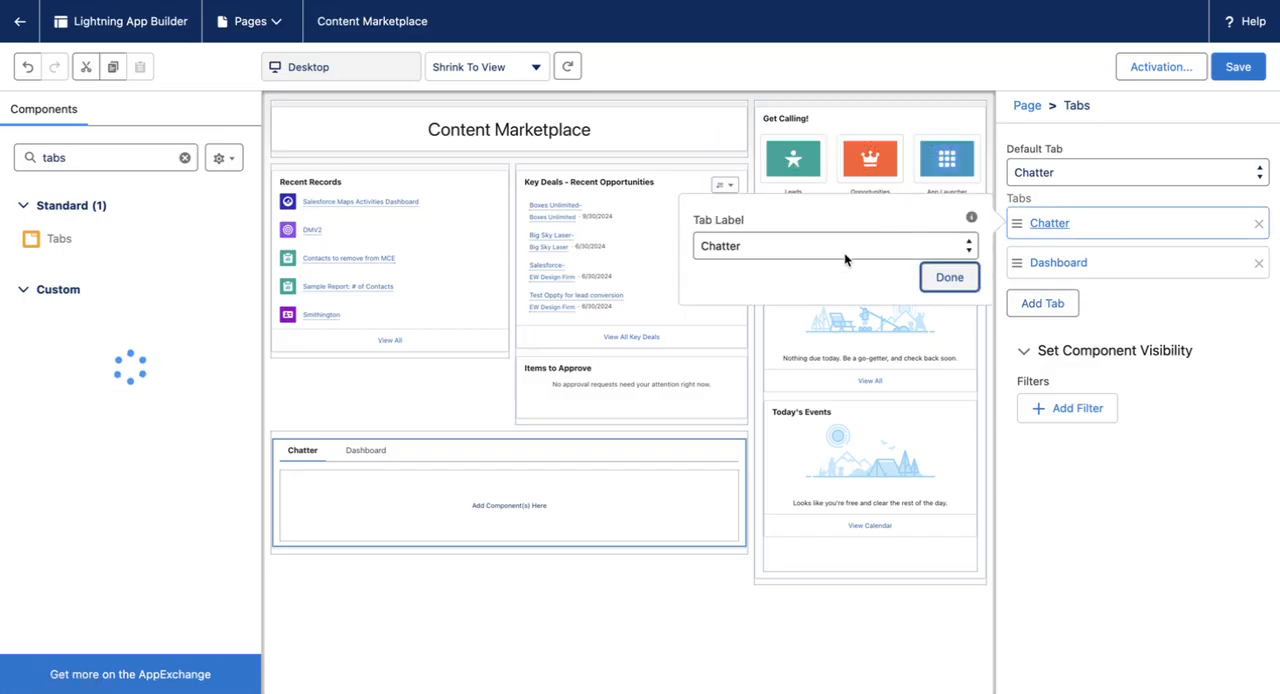
pyautogui.click(844, 252)
pyautogui.scroll(10, 857, 180)
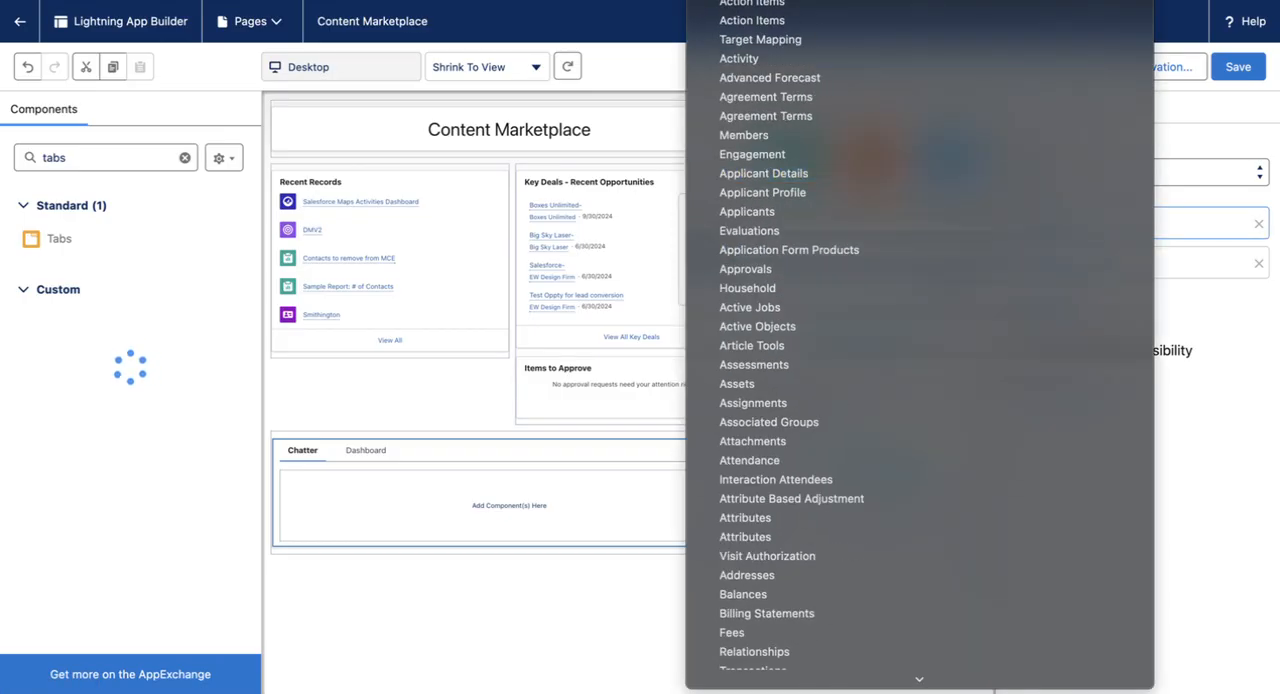
pyautogui.click(800, 3)
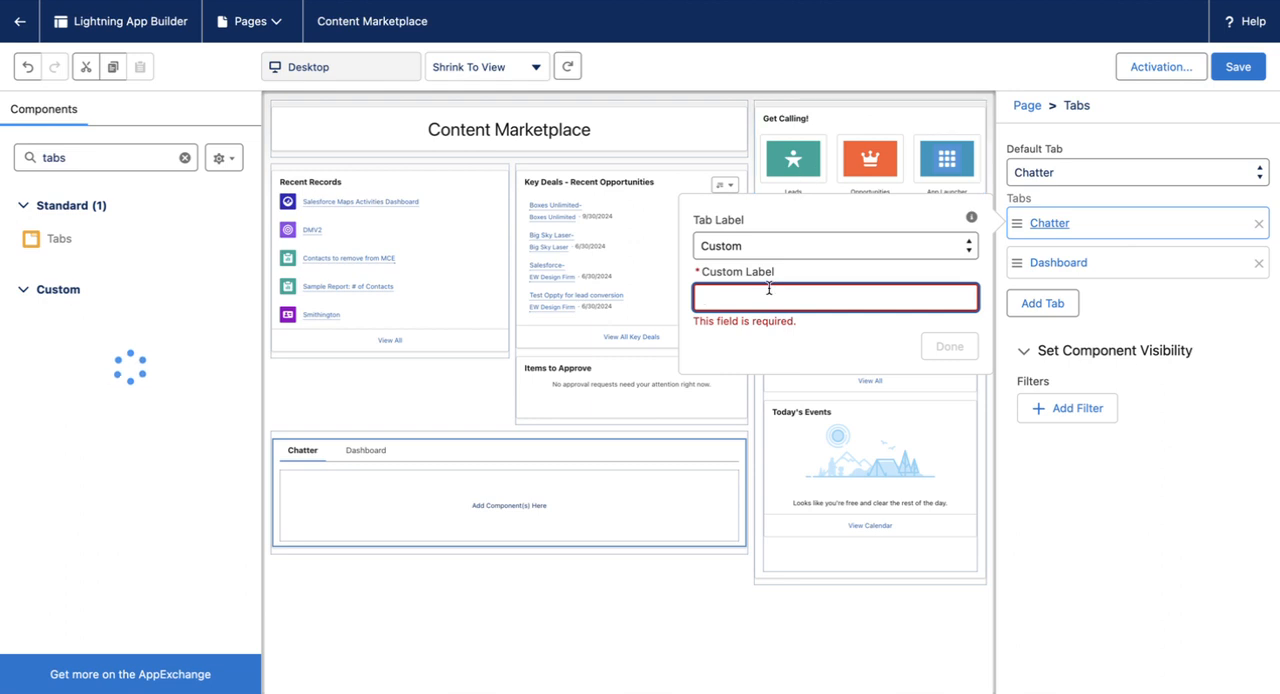
pyautogui.write('Quick Send Messages')
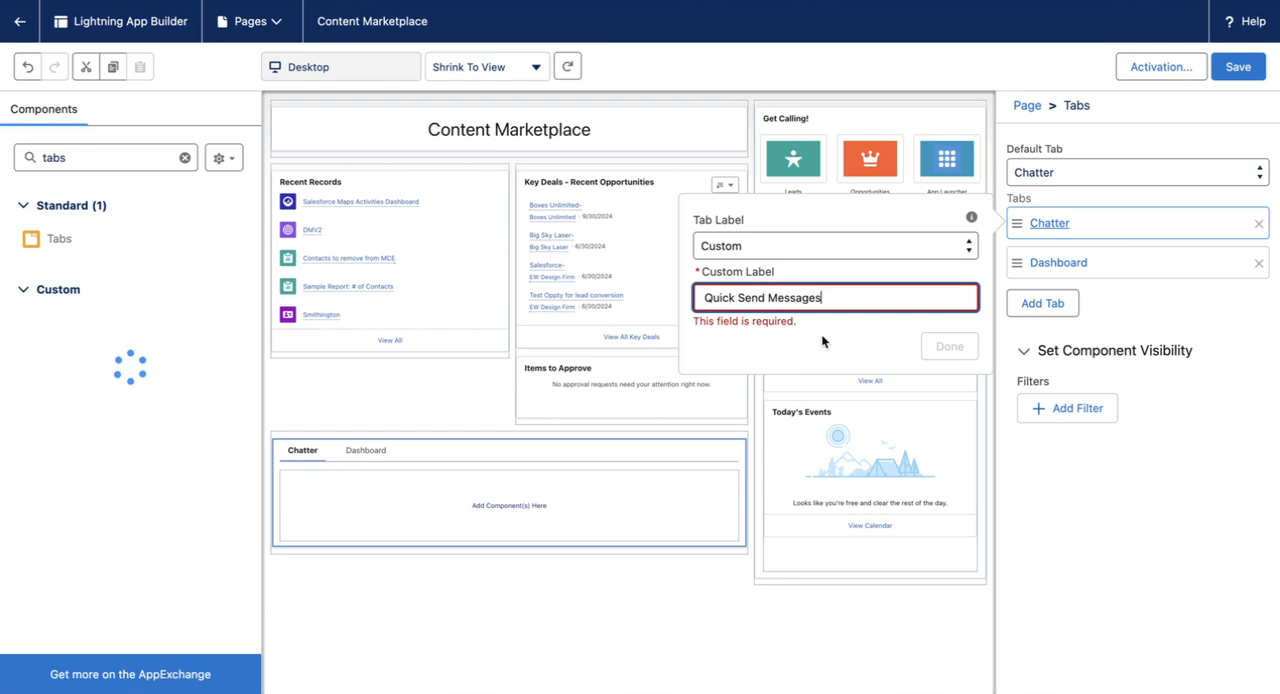
pyautogui.click(949, 346)
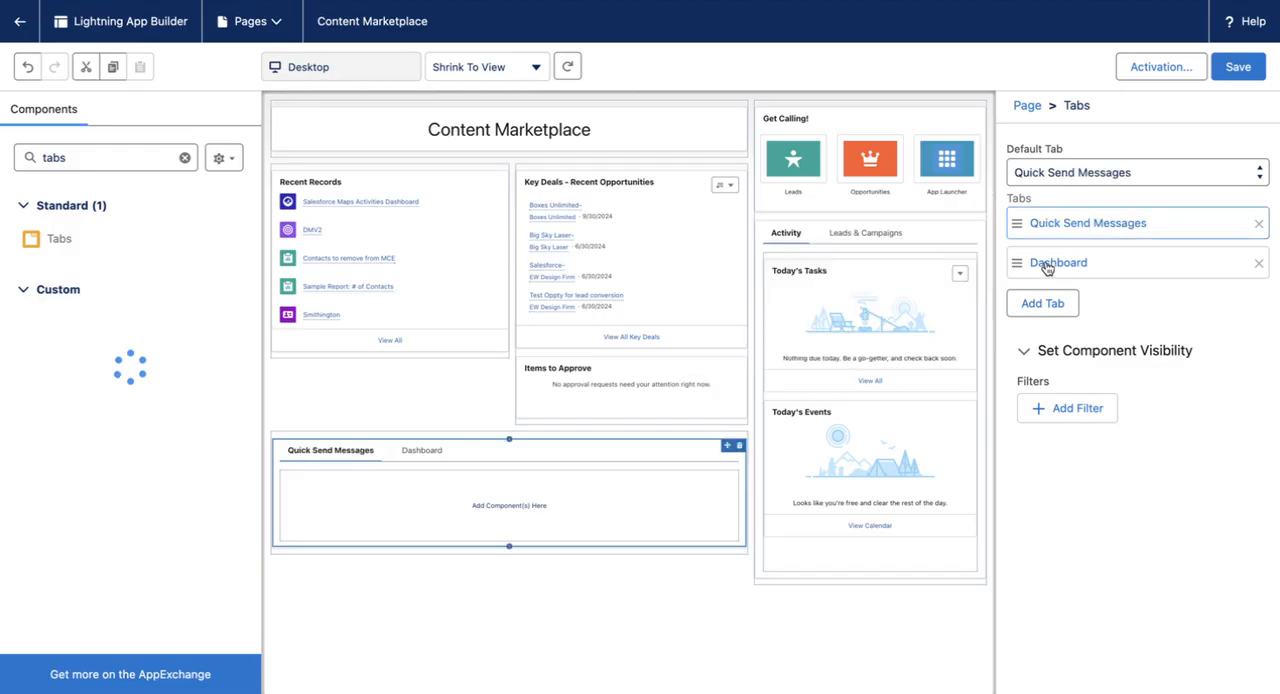
# Step: Give the Dashboard tab the custom label "Campaign Send Messages"
pyautogui.click(1046, 264)
pyautogui.click(782, 288)
pyautogui.scroll(10, 782, 288)
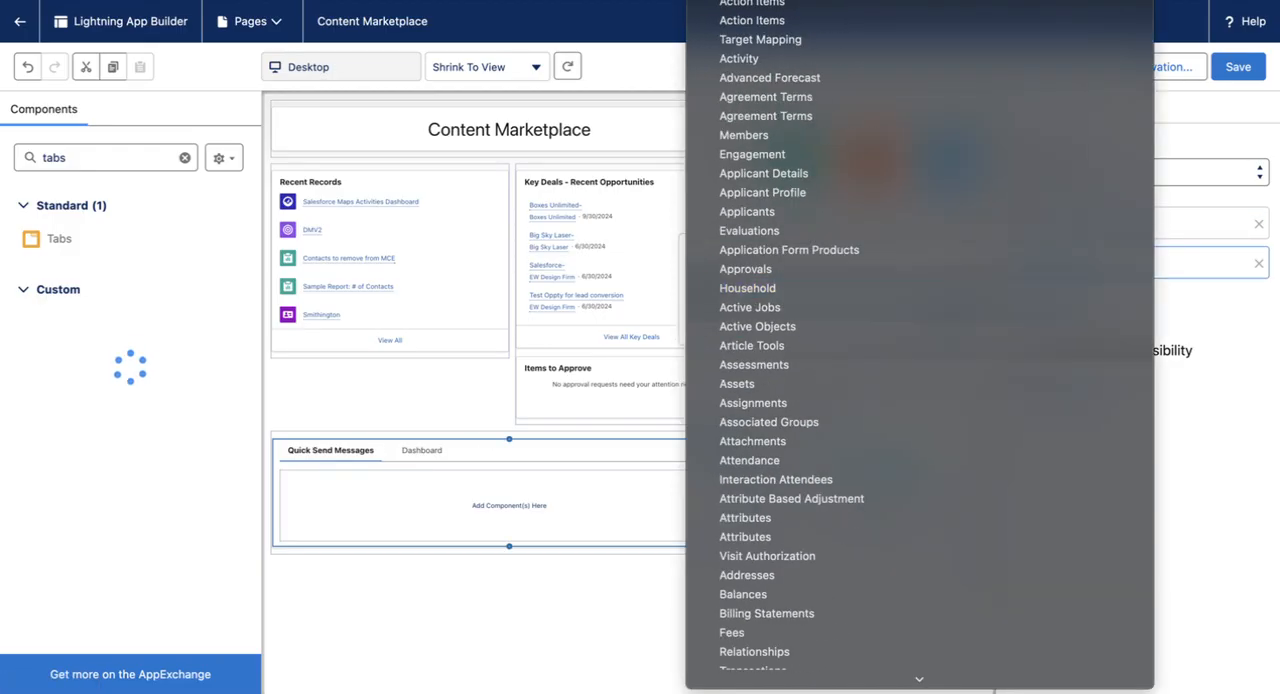
pyautogui.click(830, 2)
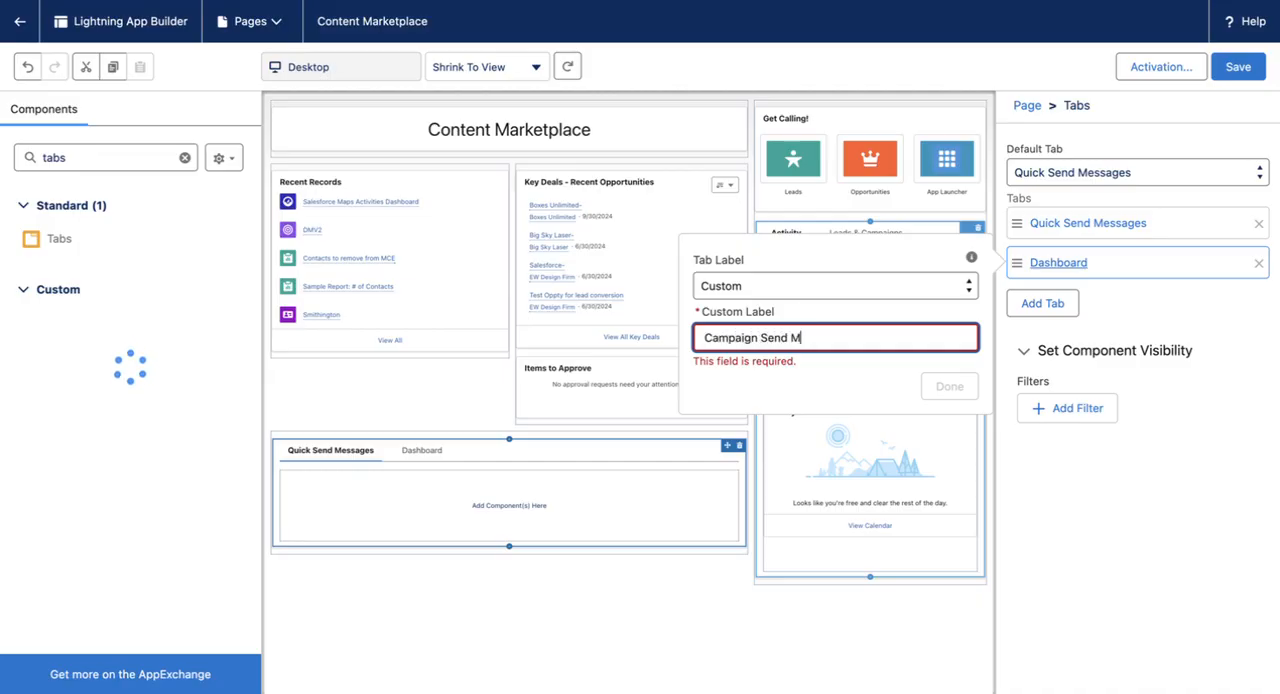
pyautogui.write('Campaign Send Messages')
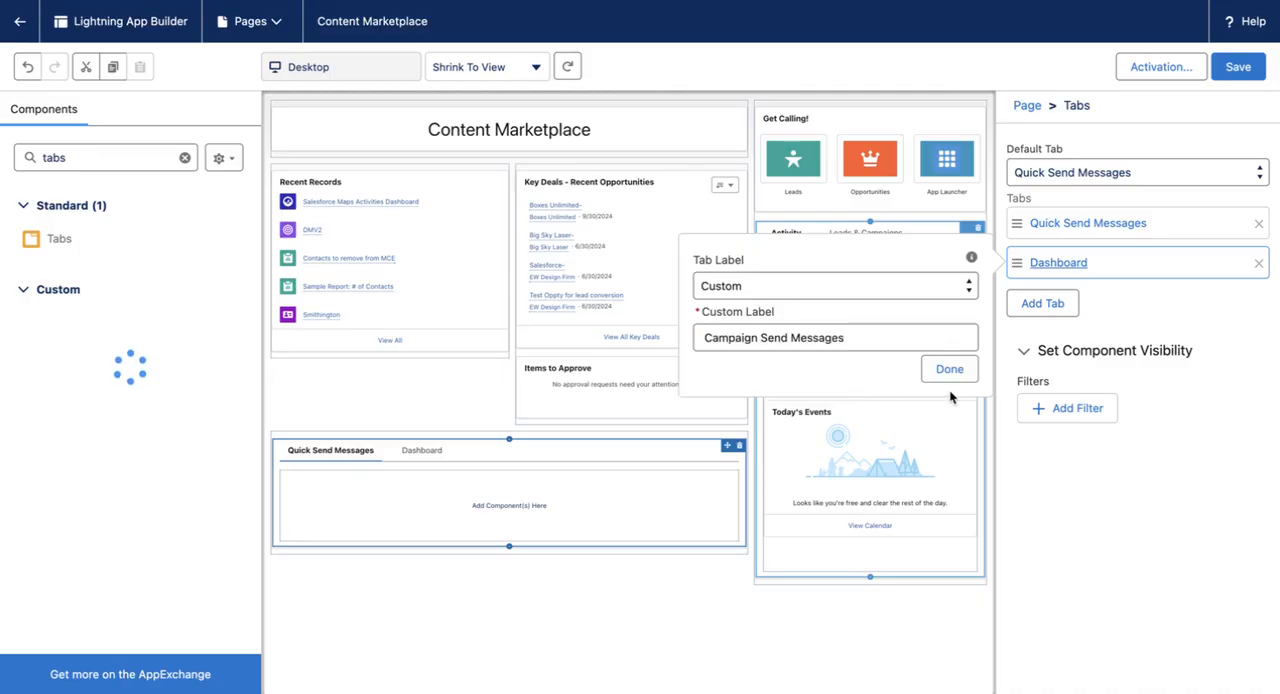
pyautogui.click(949, 386)
# Step: Add a third tab with the custom label "Summer 2025 Sale" and save the page
pyautogui.click(1042, 303)
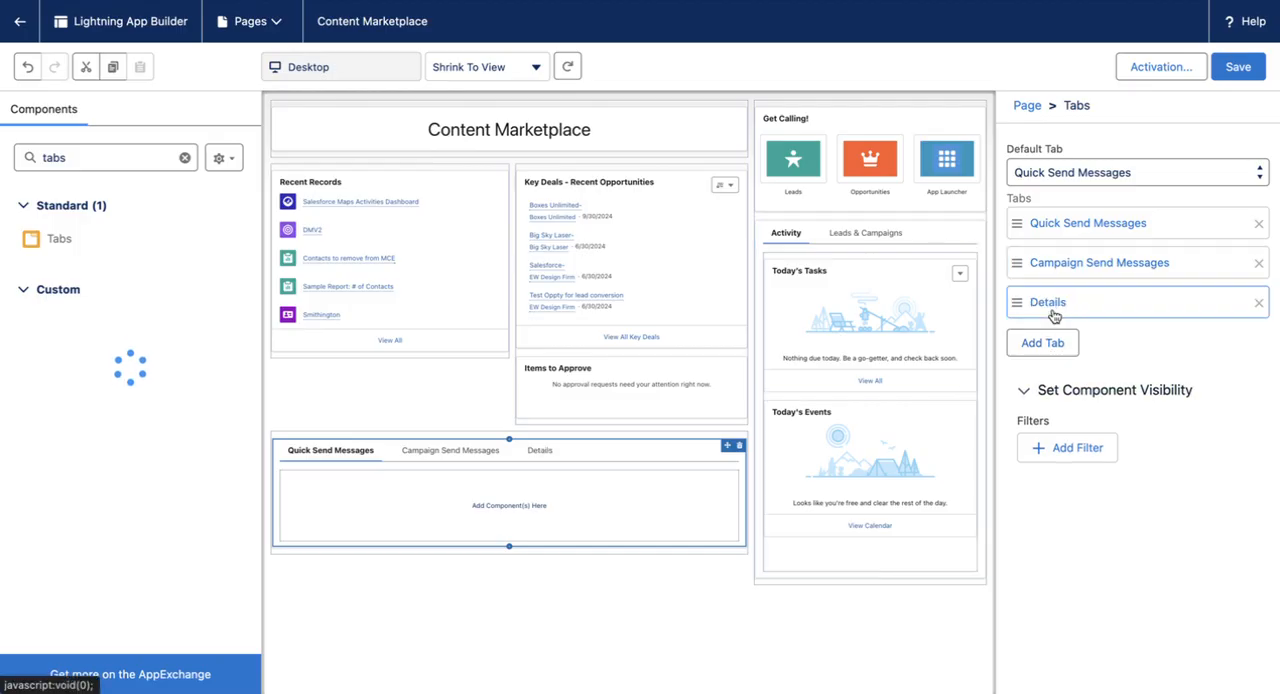
pyautogui.click(1055, 305)
pyautogui.click(854, 330)
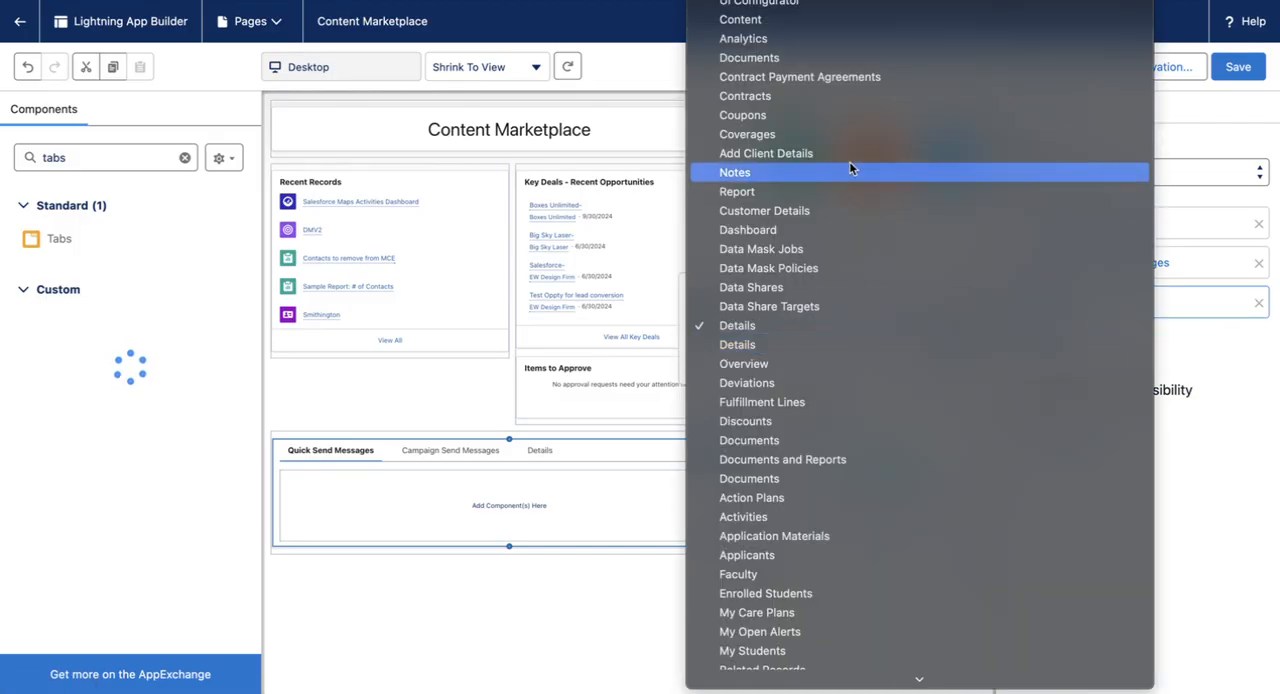
pyautogui.scroll(5, 849, 161)
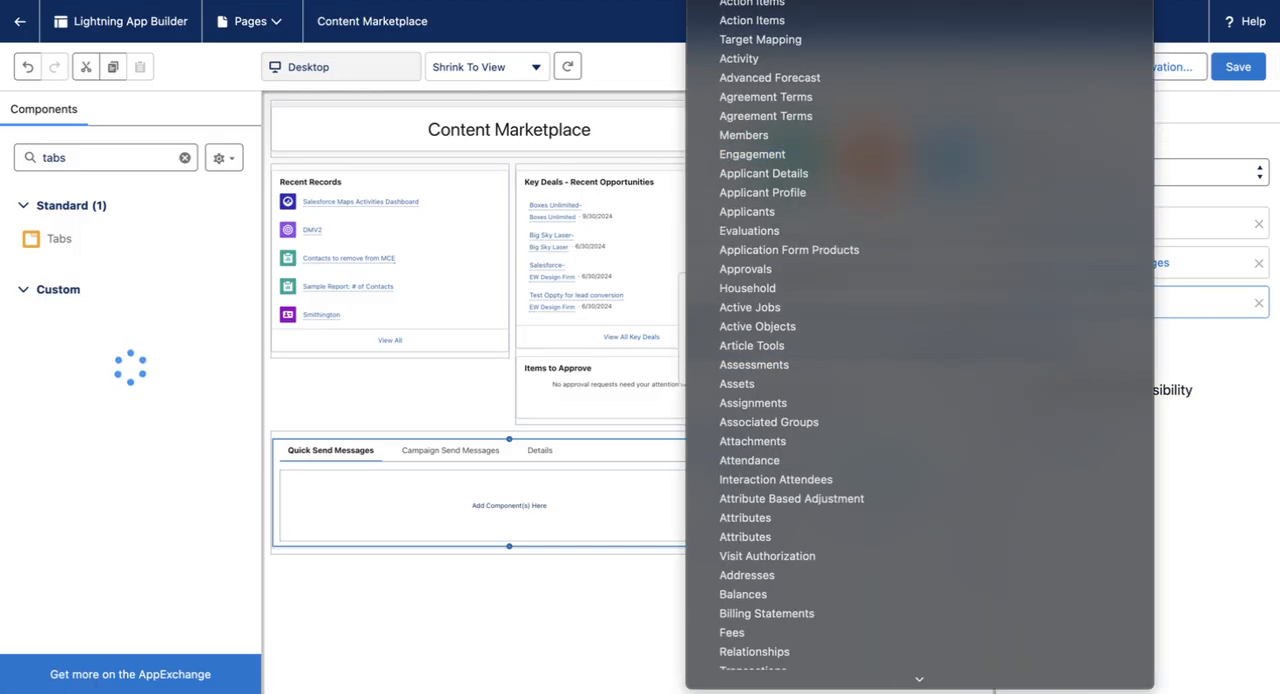
pyautogui.click(803, 2)
pyautogui.write('Su')
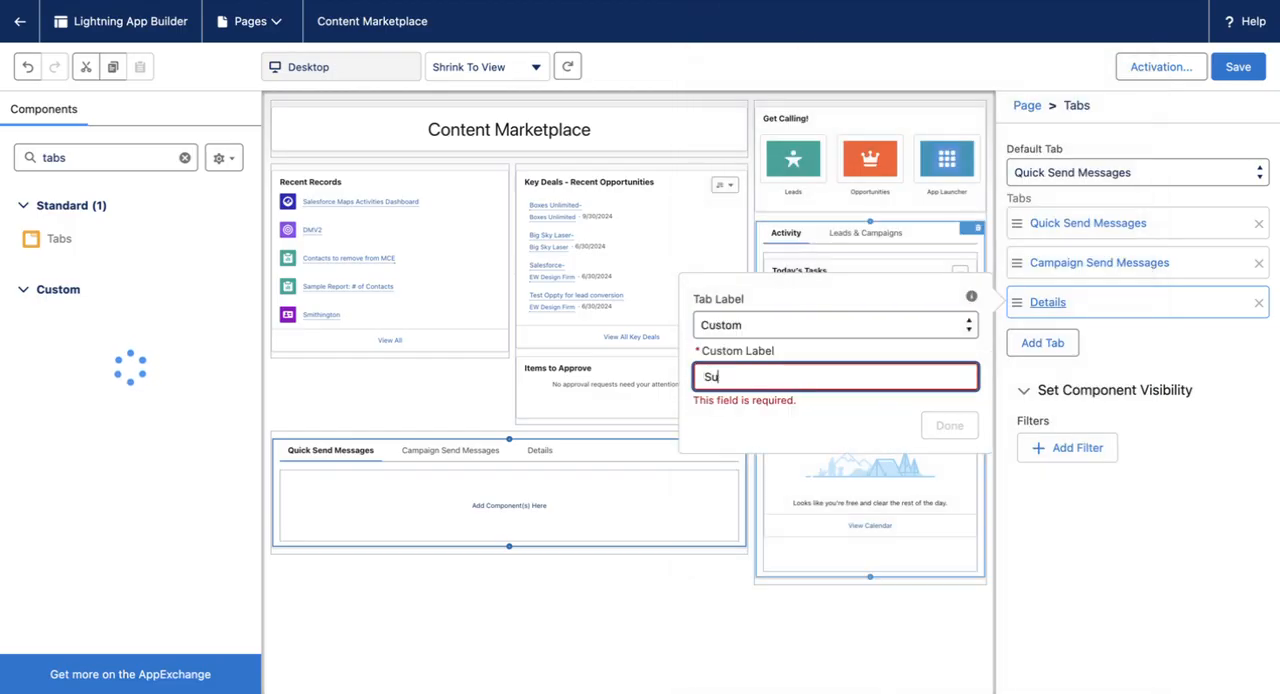
pyautogui.write('mmer 2025 Salez')
pyautogui.press('BackSpace')
pyautogui.click(862, 406)
pyautogui.click(940, 409)
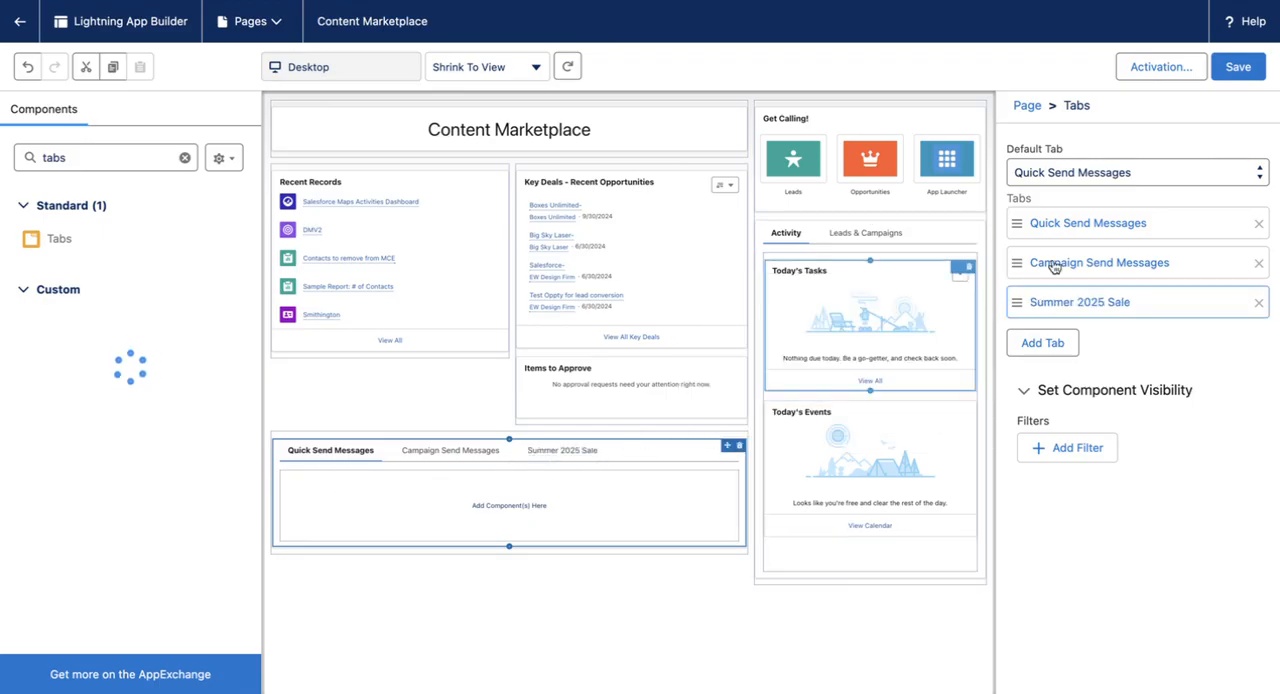
pyautogui.click(1248, 72)
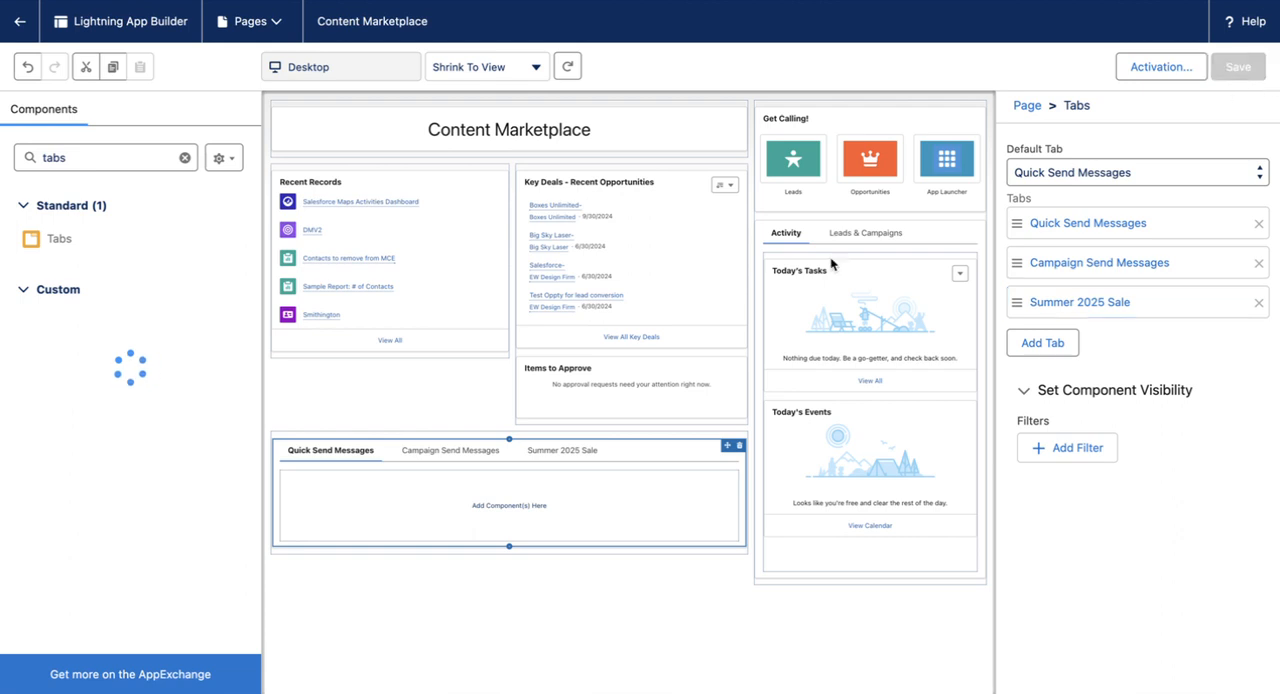
# Step: Search the page builder's component list for "mcdm"
pyautogui.doubleClick(104, 157)
pyautogui.write('mcdm')
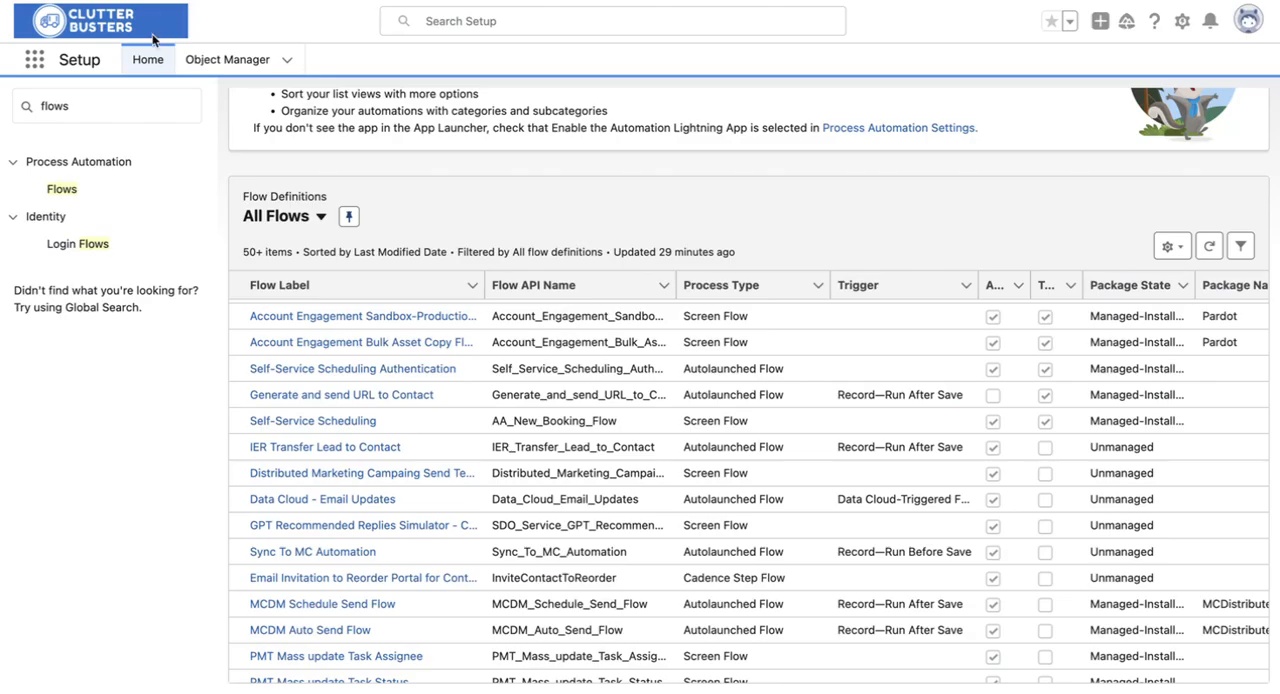
# Step: Switch to the Sales - Console app, open the Quick Send Messages object, and check its available list views
pyautogui.click(150, 56)
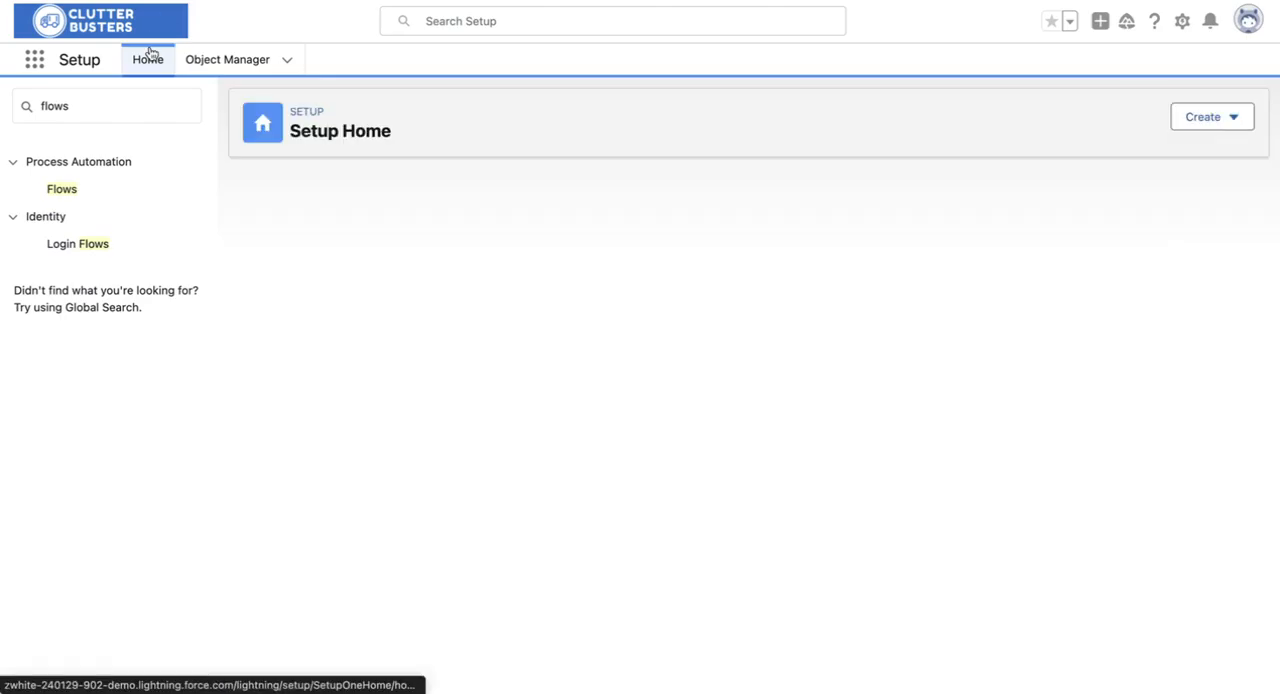
pyautogui.click(38, 62)
pyautogui.click(103, 205)
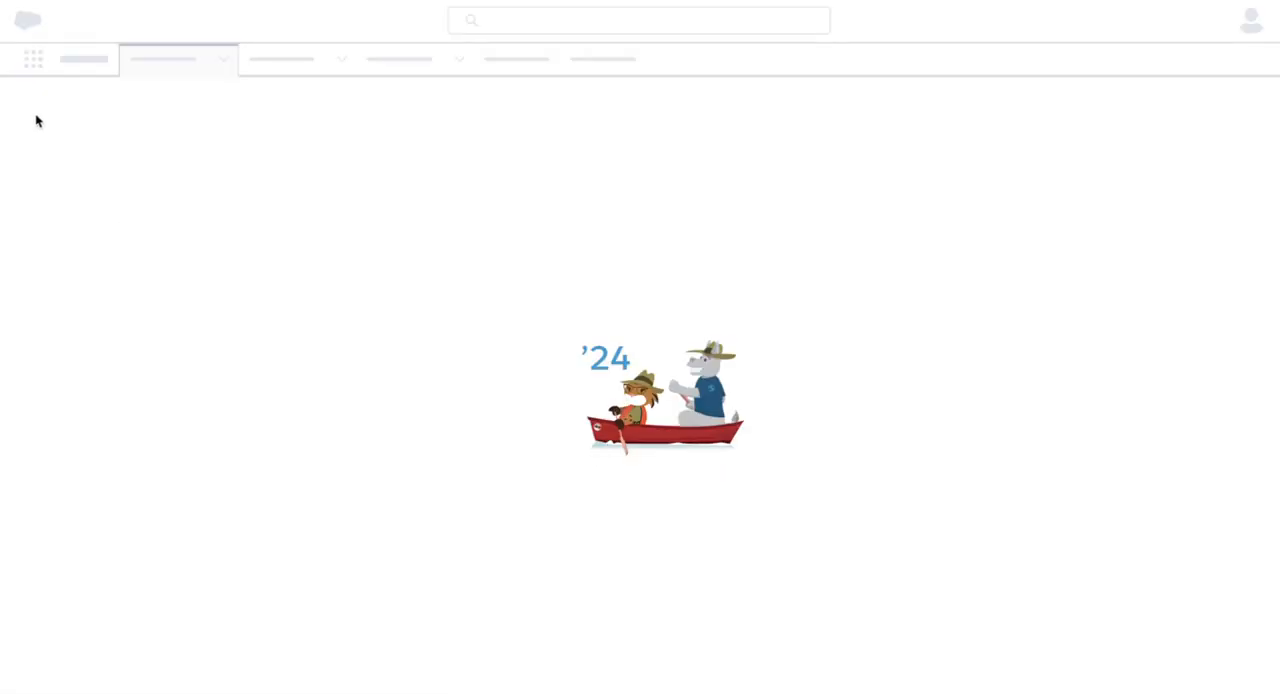
pyautogui.click(35, 62)
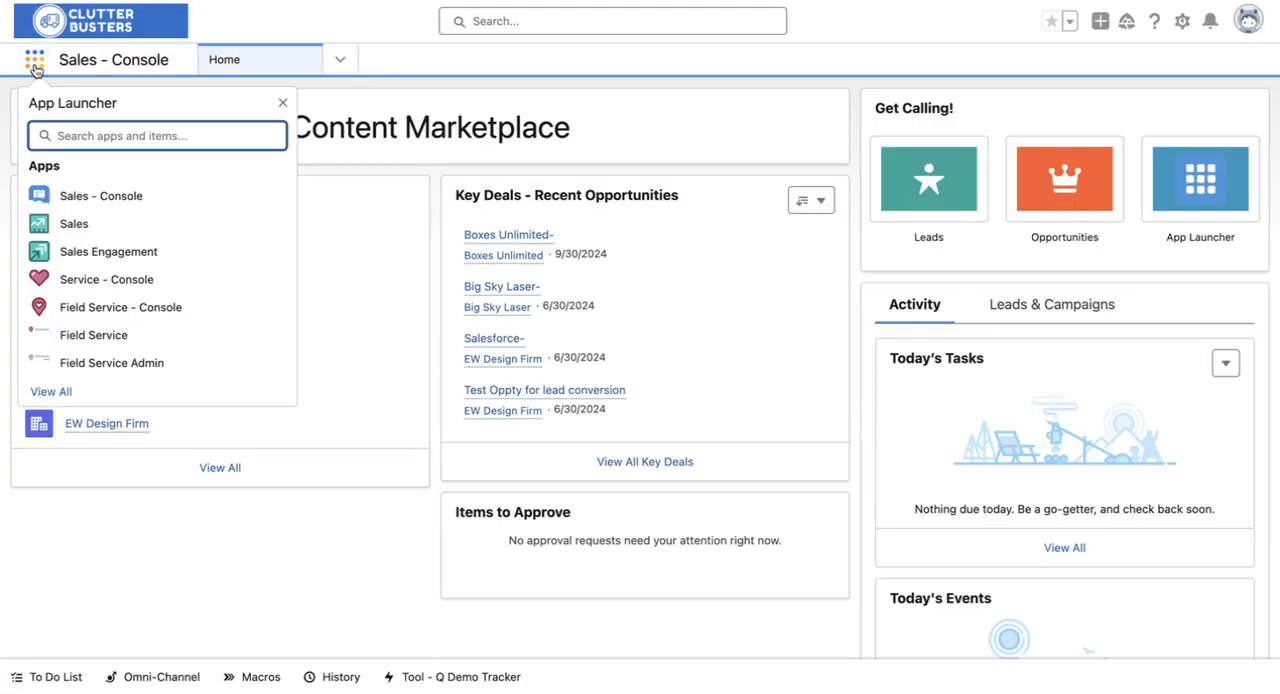
pyautogui.write('quick')
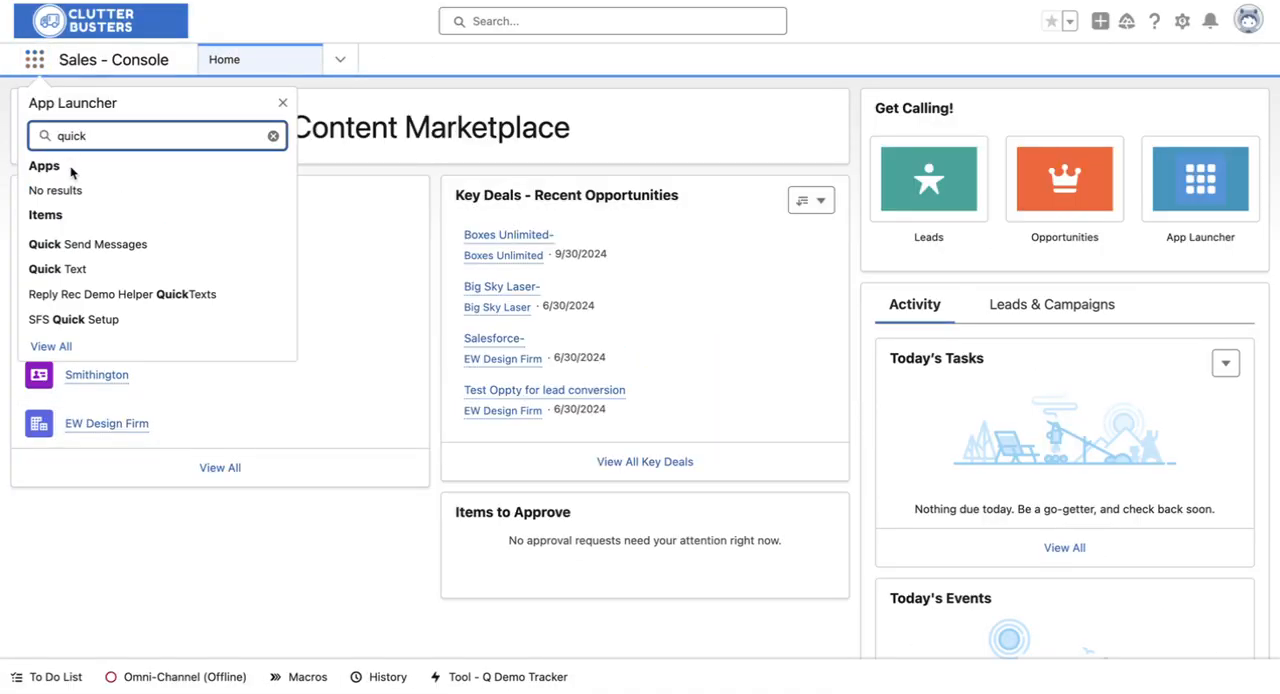
pyautogui.click(94, 246)
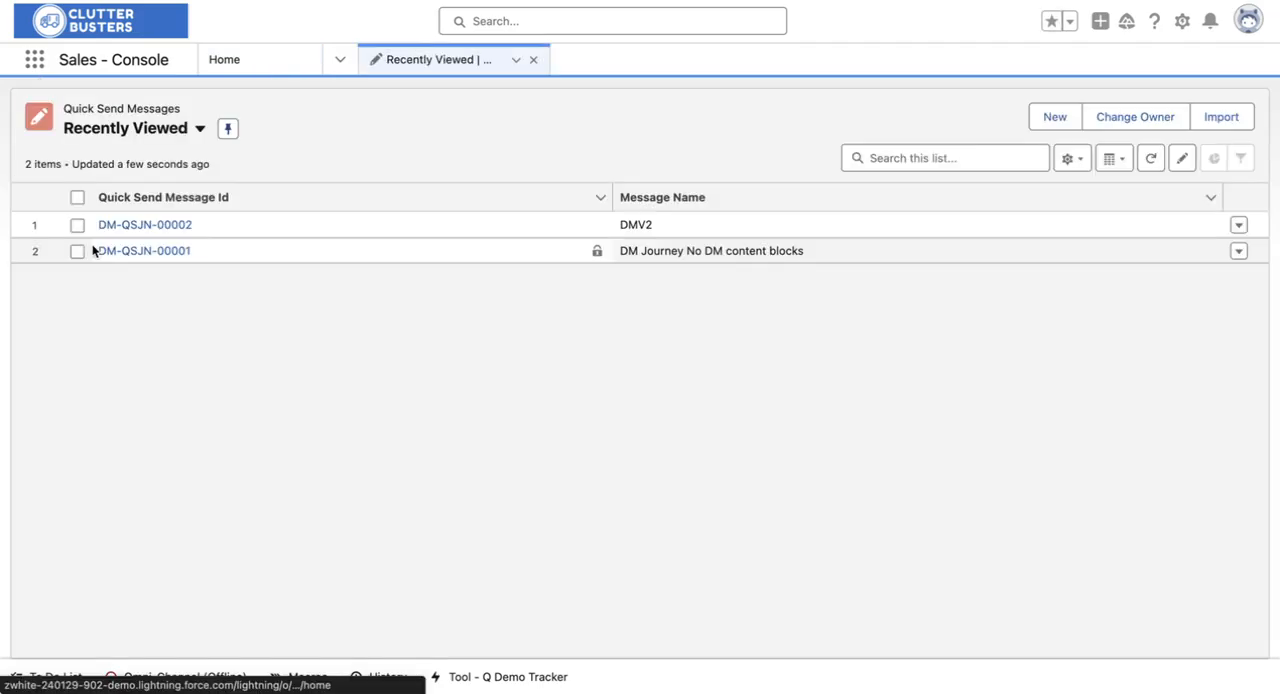
pyautogui.click(199, 128)
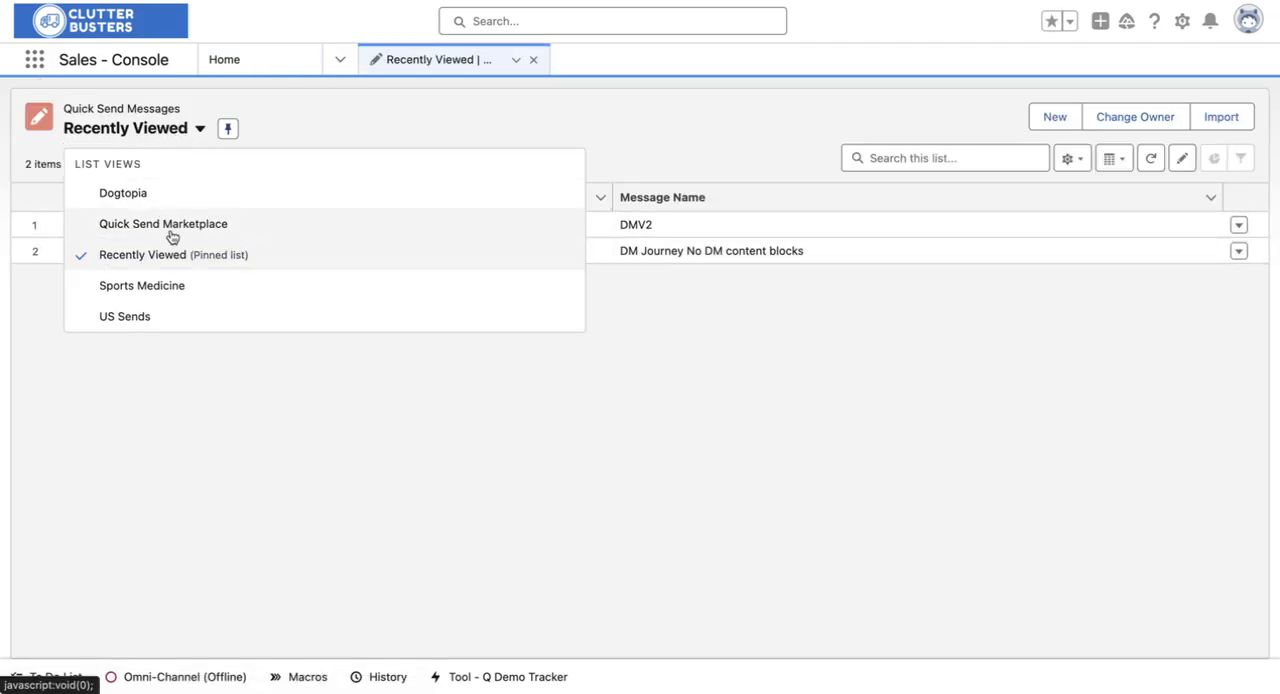
pyautogui.press('Escape')
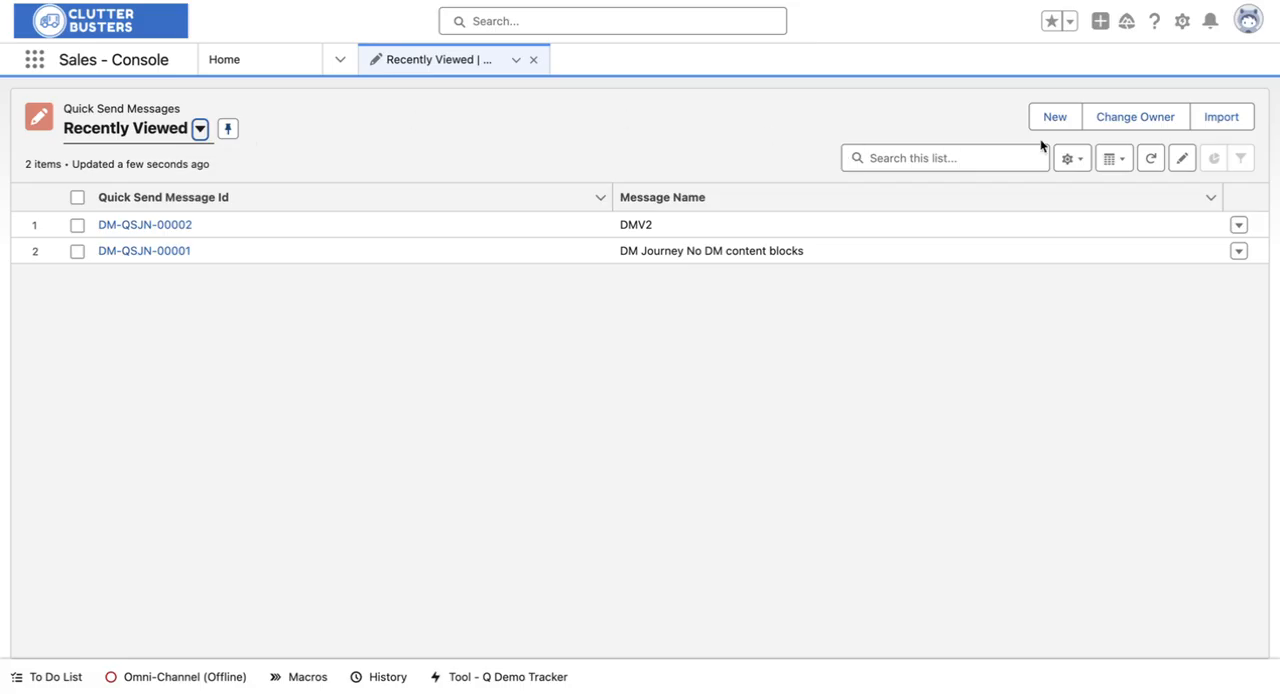
# Step: Create a list view named "QS Messages" for Quick Send Messages that all users can see
pyautogui.click(1070, 158)
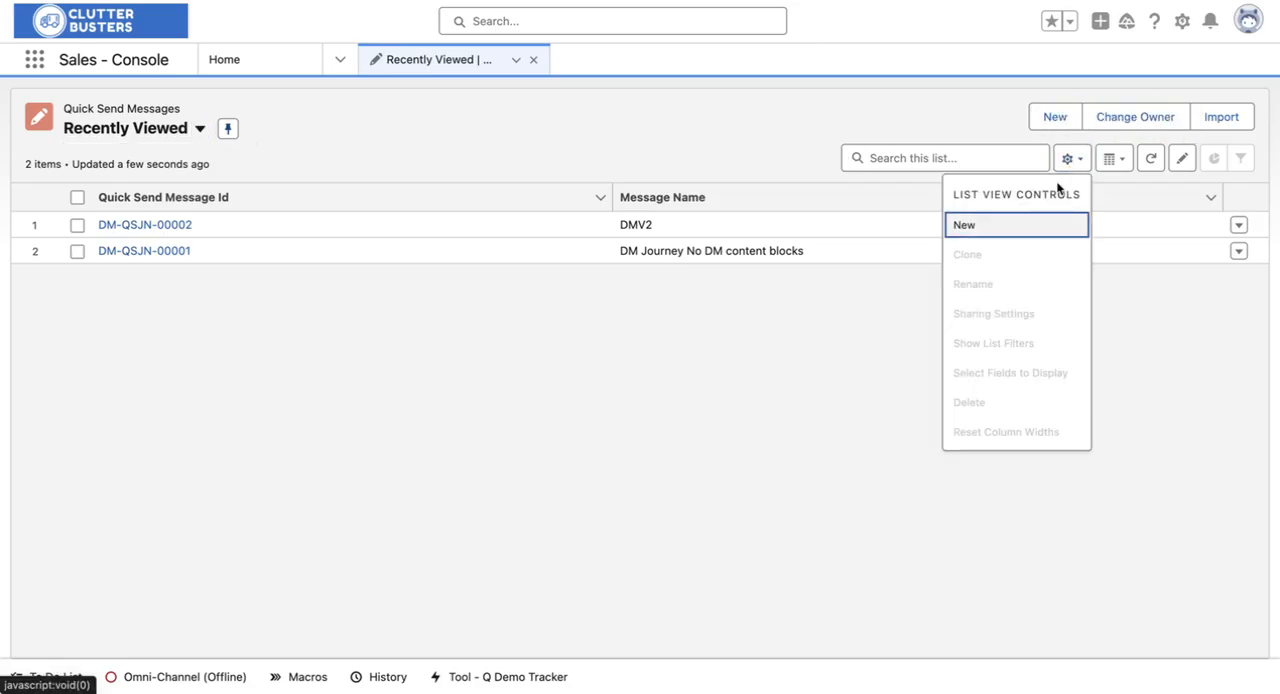
pyautogui.click(1026, 228)
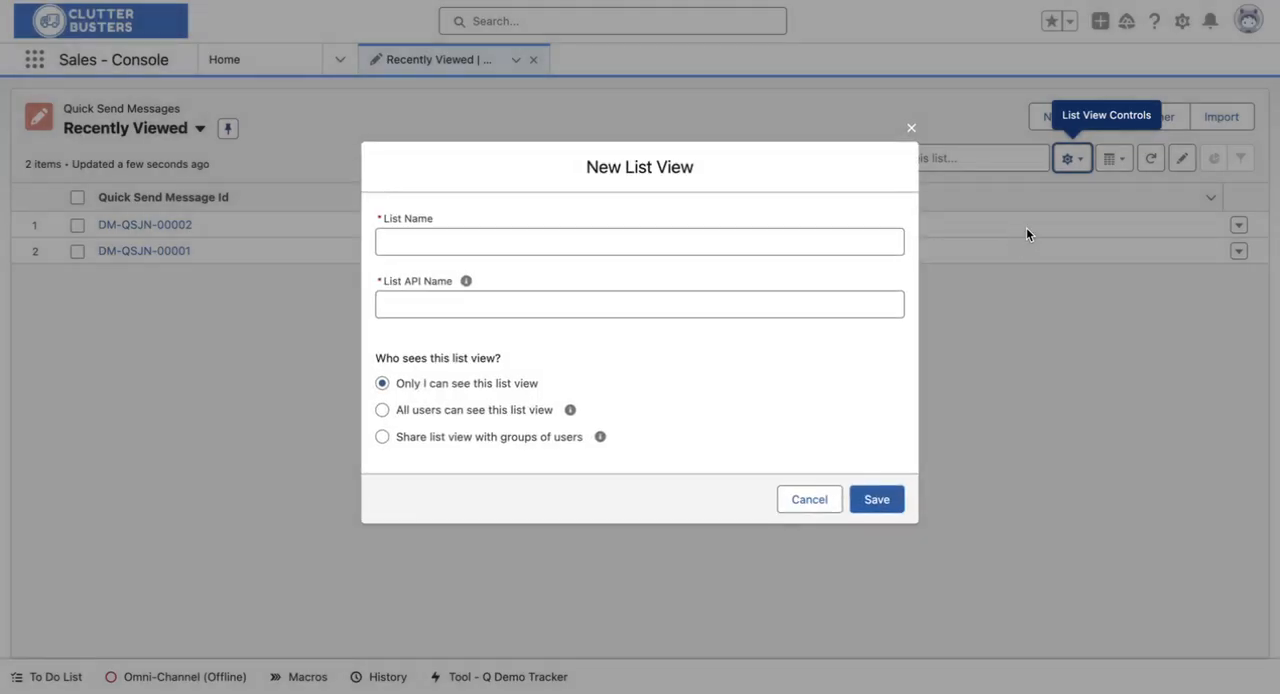
pyautogui.click(729, 245)
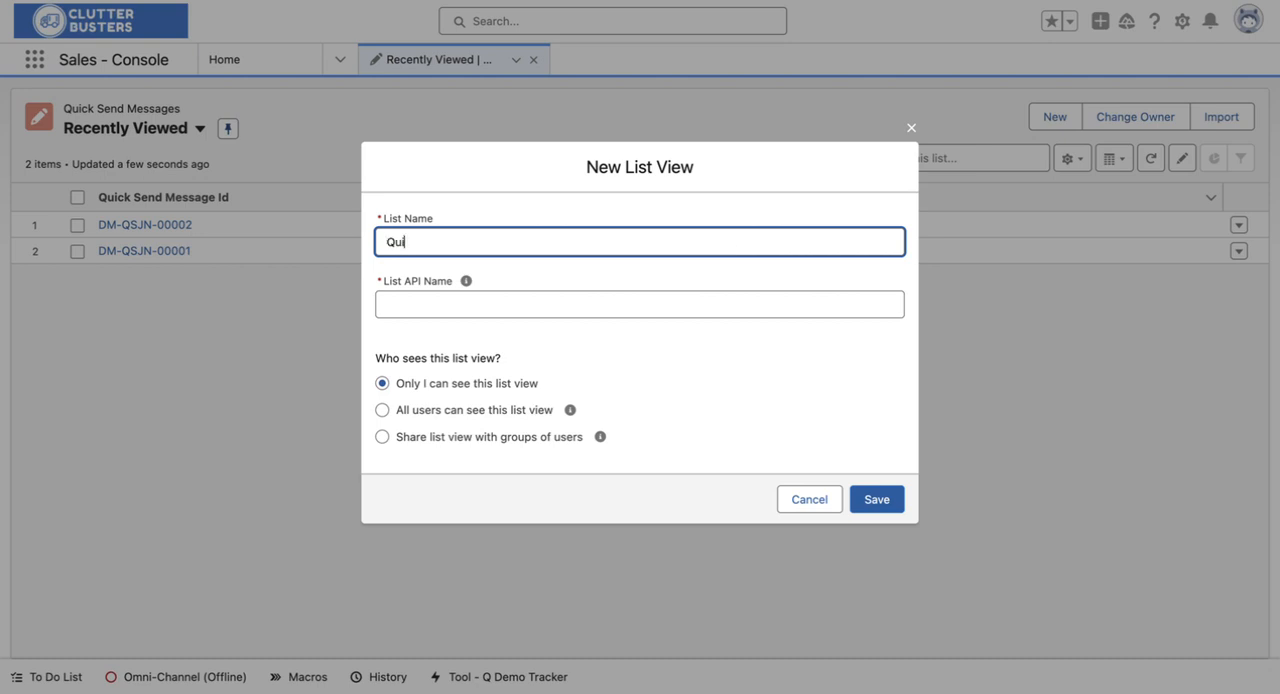
pyautogui.write('Q')
pyautogui.press('BackSpace')
pyautogui.write('QS ME')
pyautogui.click(788, 353)
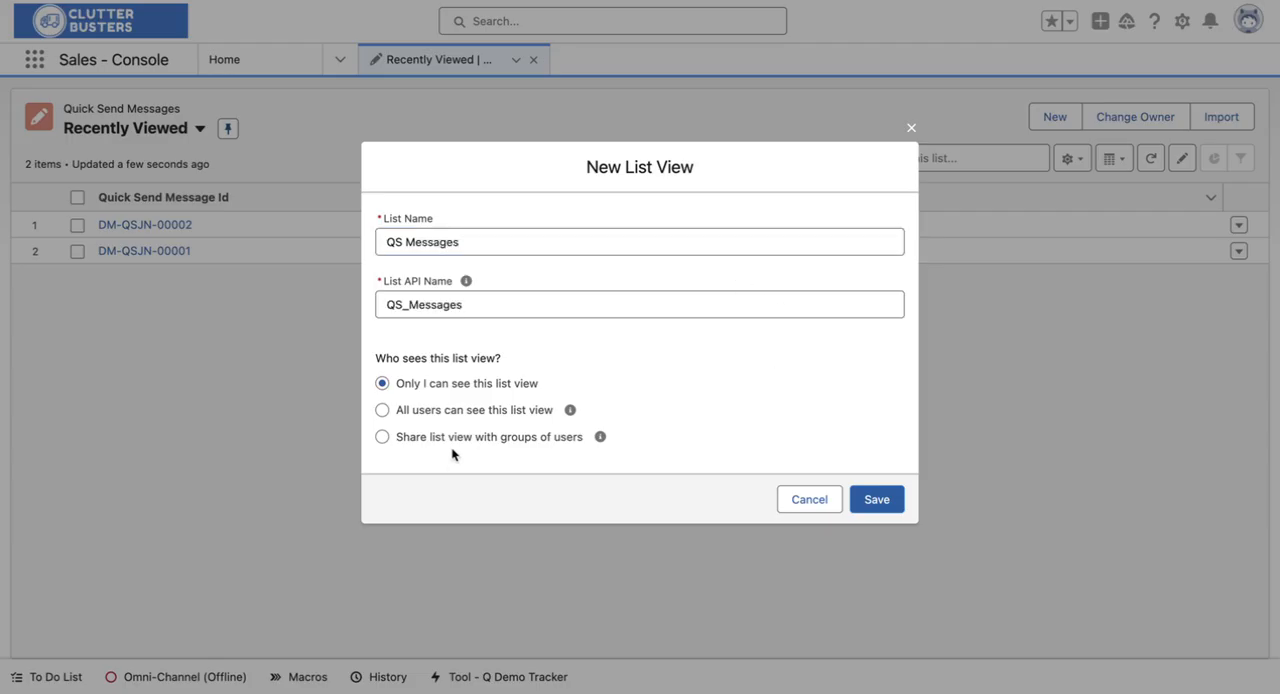
pyautogui.click(432, 415)
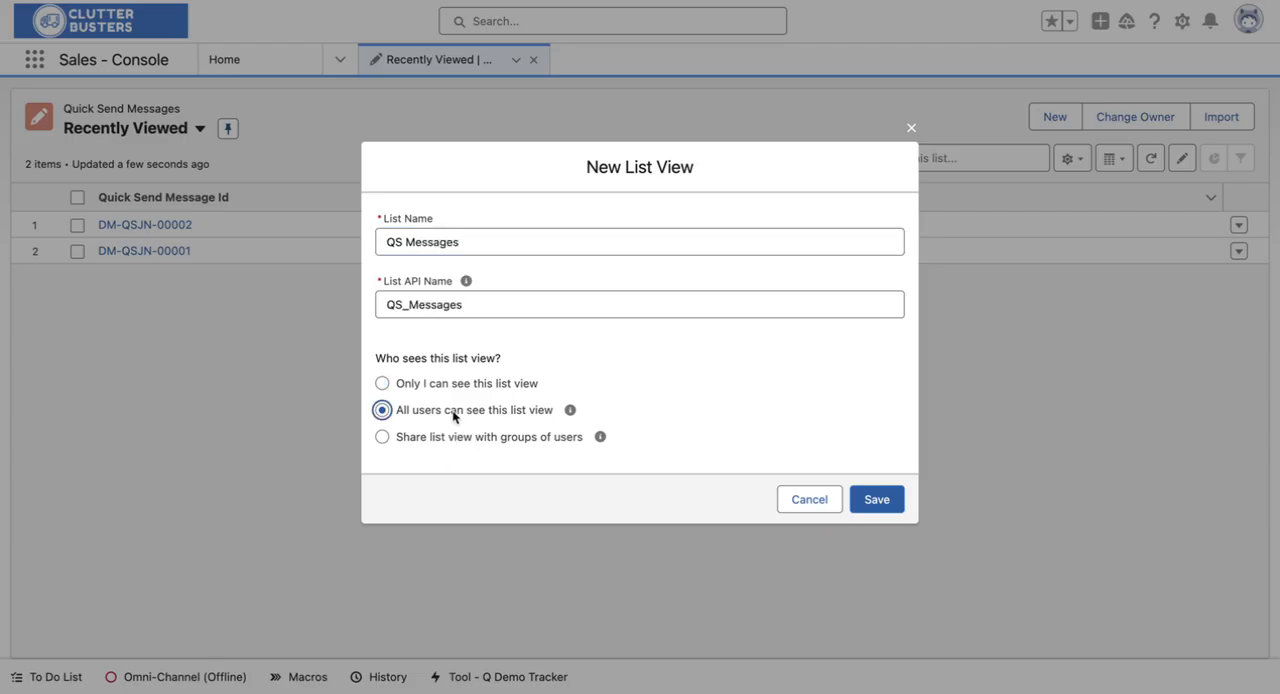
pyautogui.click(870, 500)
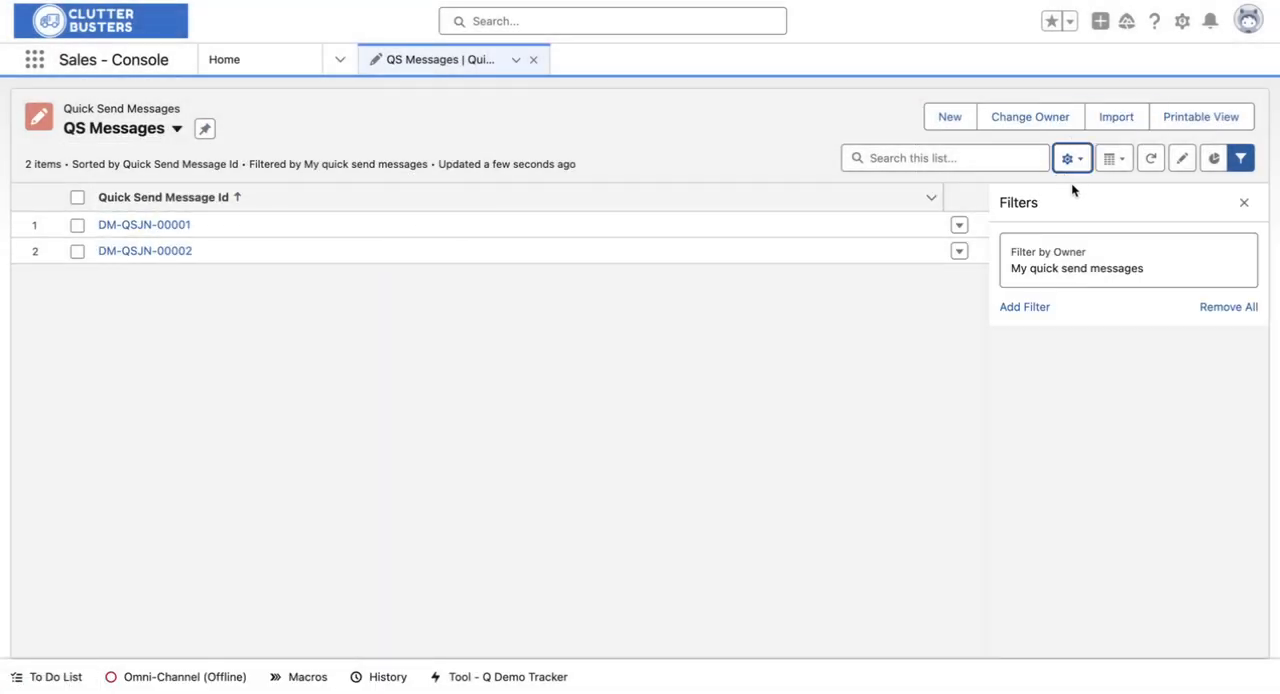
# Step: Set the list view's owner filter to All quick send messages
pyautogui.click(1061, 259)
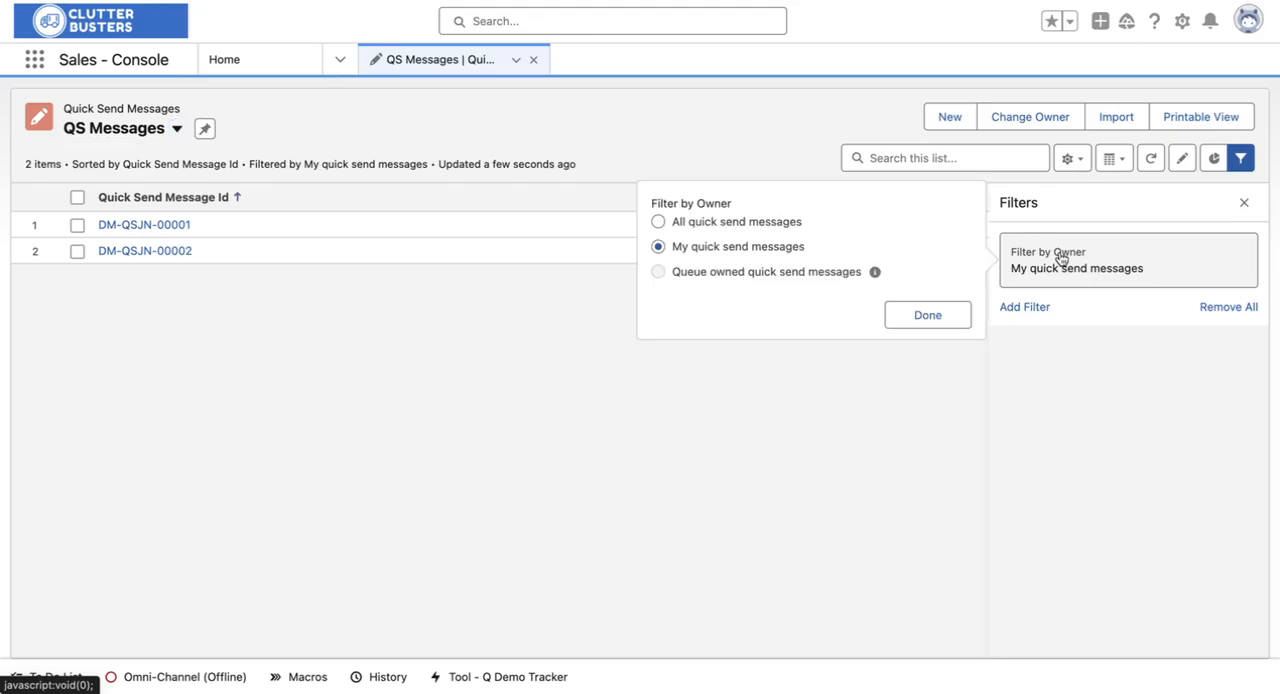
pyautogui.click(726, 222)
pyautogui.click(913, 315)
# Step: Add a filter to the list view requiring Active equals True
pyautogui.click(1020, 317)
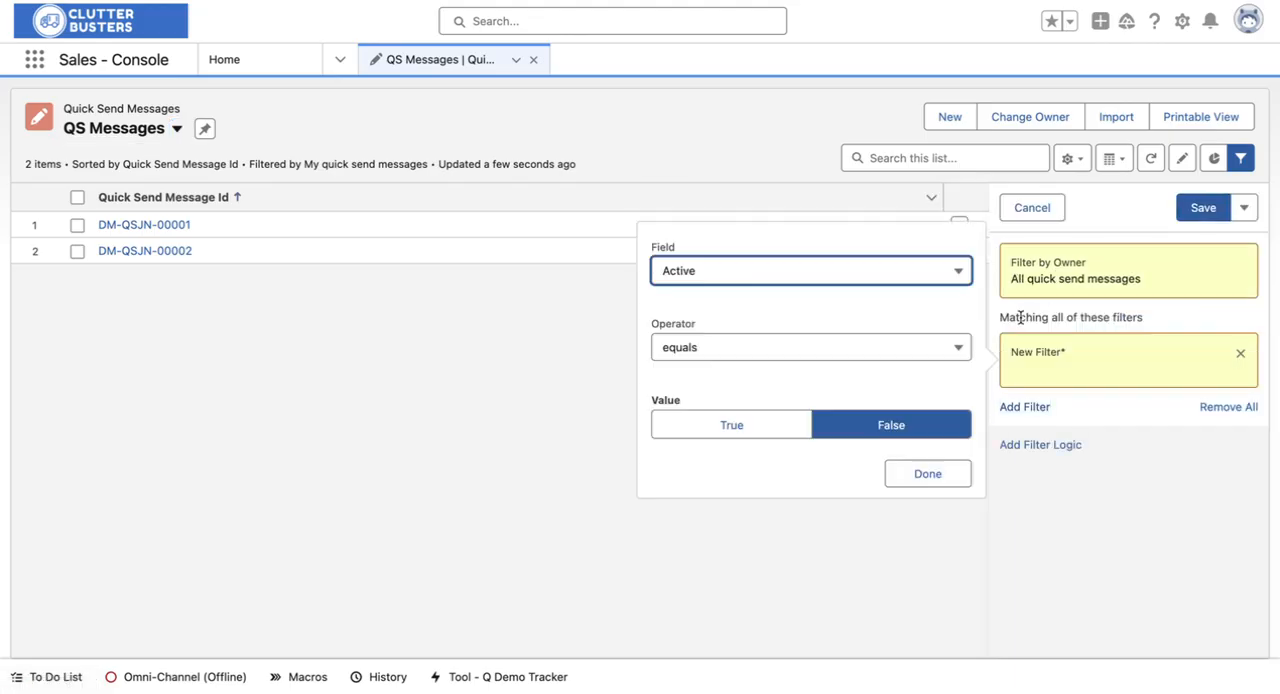
pyautogui.click(741, 275)
pyautogui.click(738, 310)
pyautogui.click(720, 432)
pyautogui.click(928, 474)
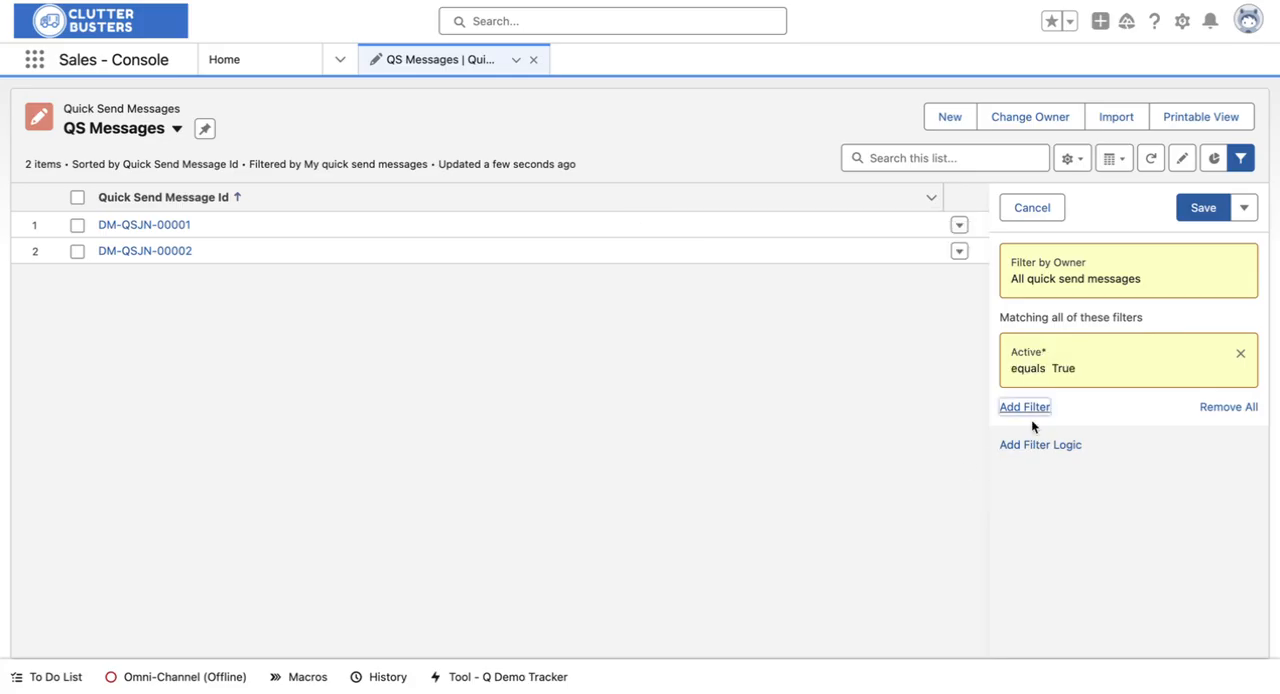
pyautogui.click(1025, 407)
pyautogui.click(760, 343)
pyautogui.scroll(-5, 745, 440)
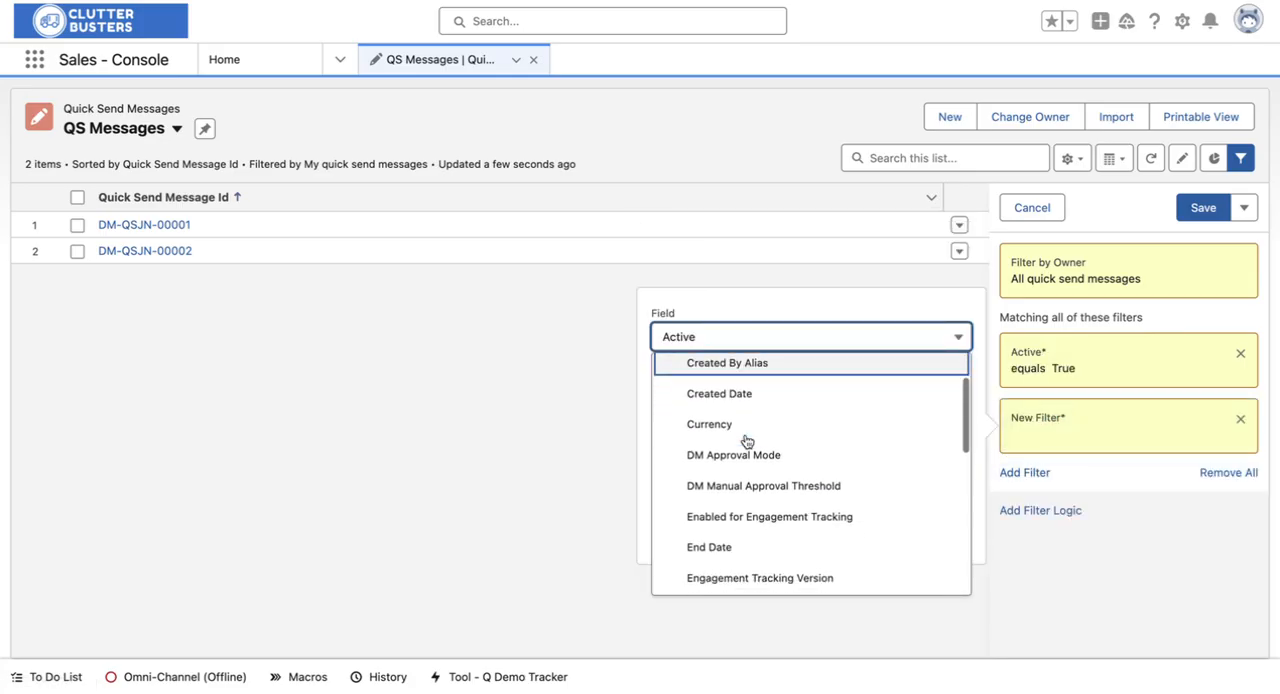
pyautogui.scroll(-3, 745, 440)
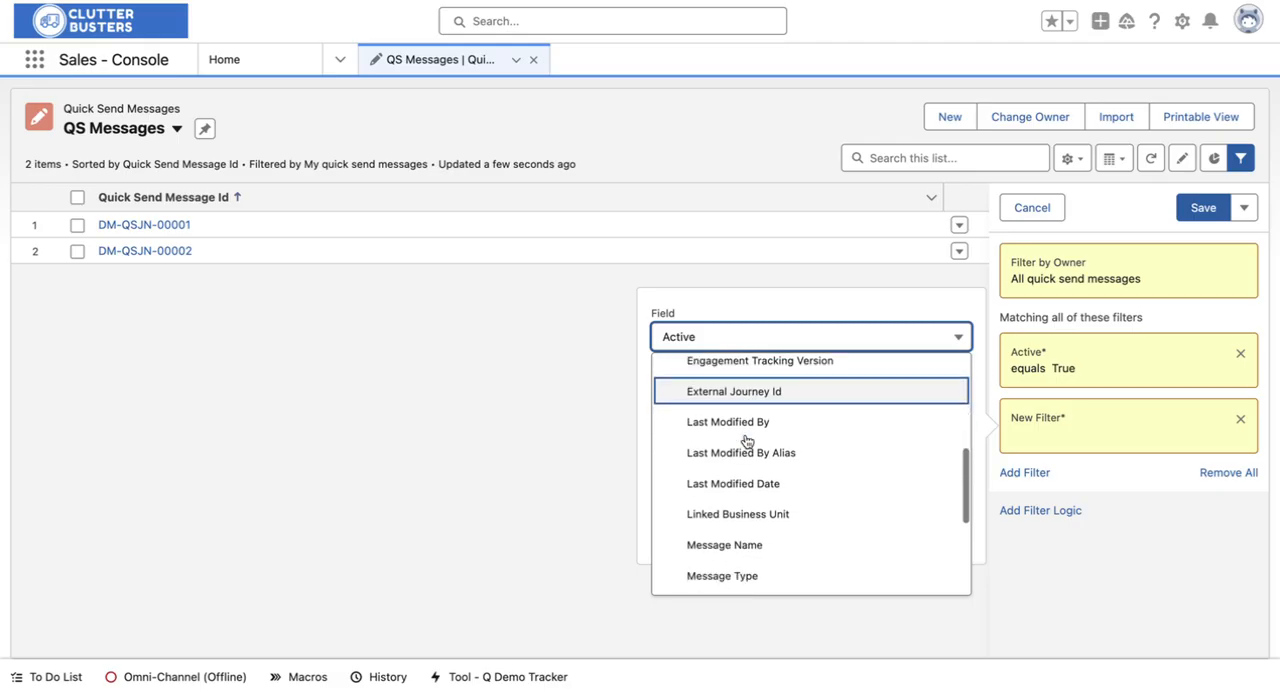
pyautogui.scroll(-5, 745, 501)
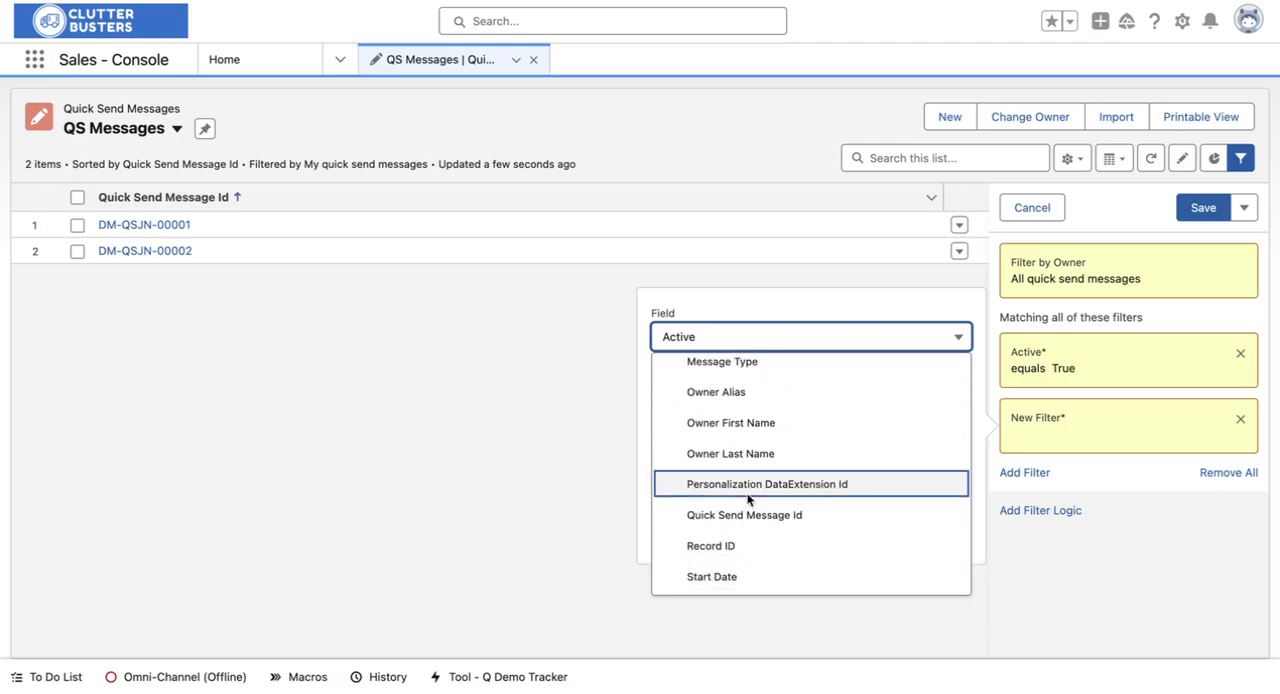
pyautogui.scroll(1, 758, 445)
pyautogui.scroll(1, 760, 437)
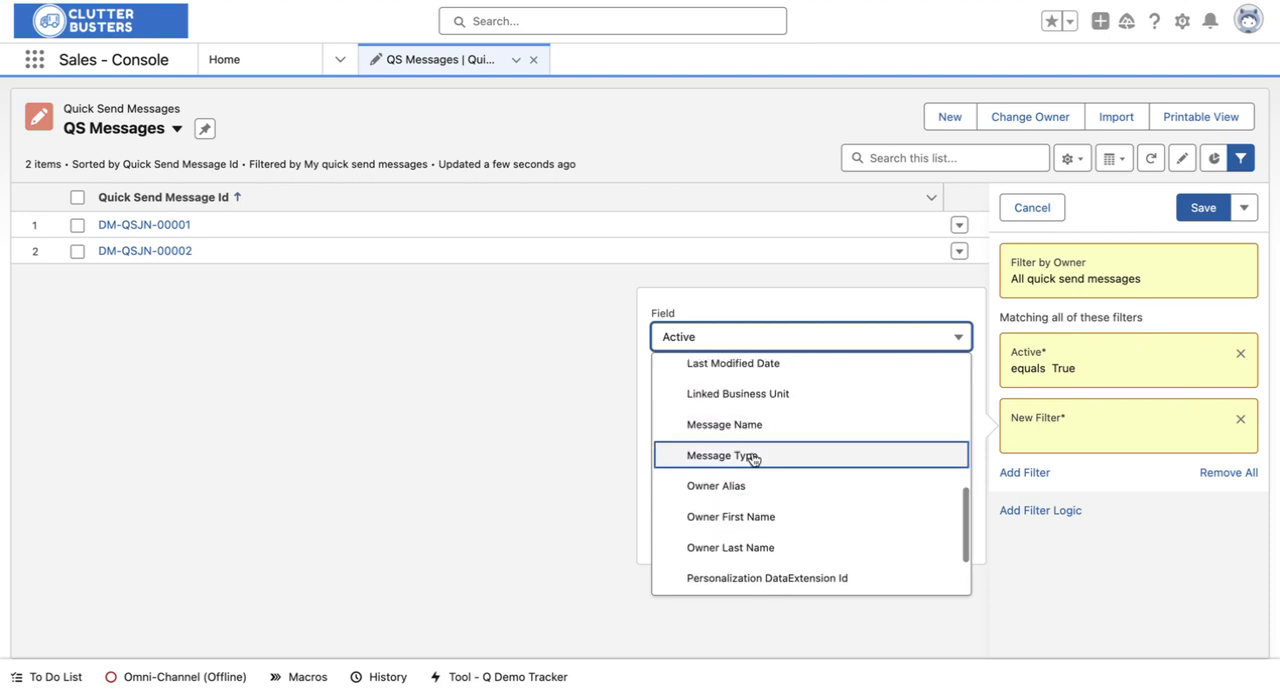
pyautogui.click(749, 451)
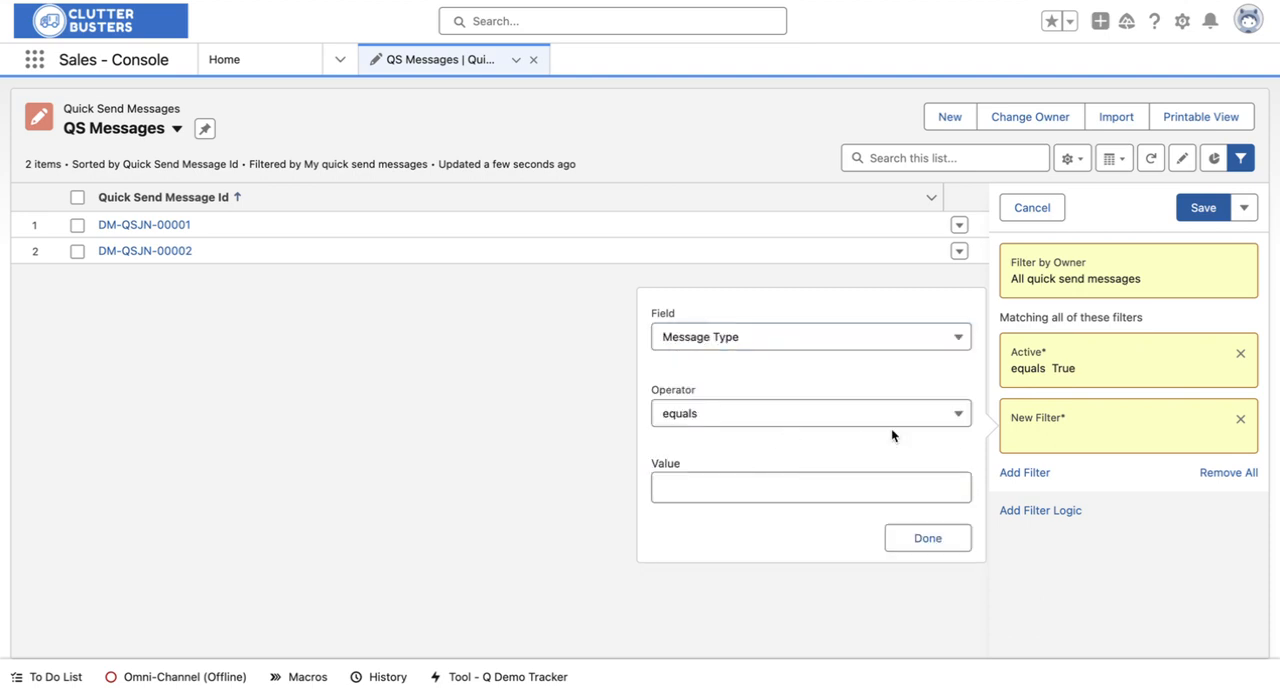
pyautogui.click(923, 338)
pyautogui.scroll(2, 880, 477)
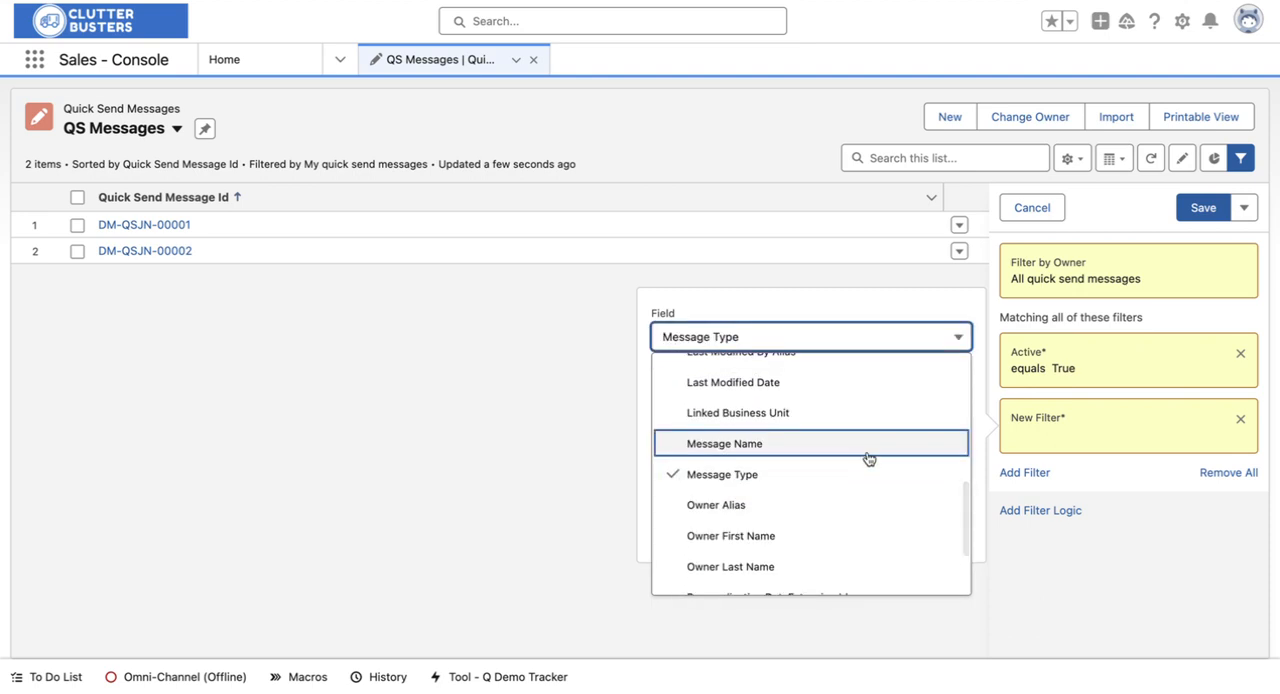
pyautogui.scroll(2, 868, 458)
pyautogui.click(828, 480)
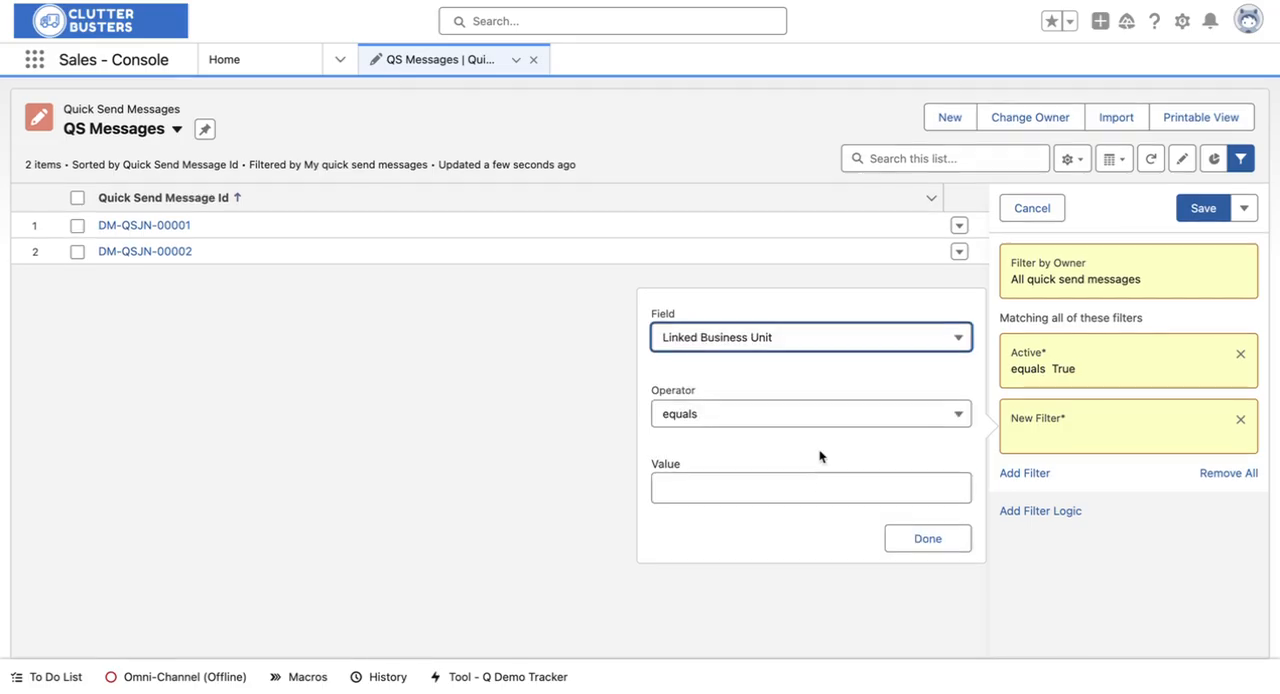
pyautogui.click(808, 339)
pyautogui.scroll(3, 808, 394)
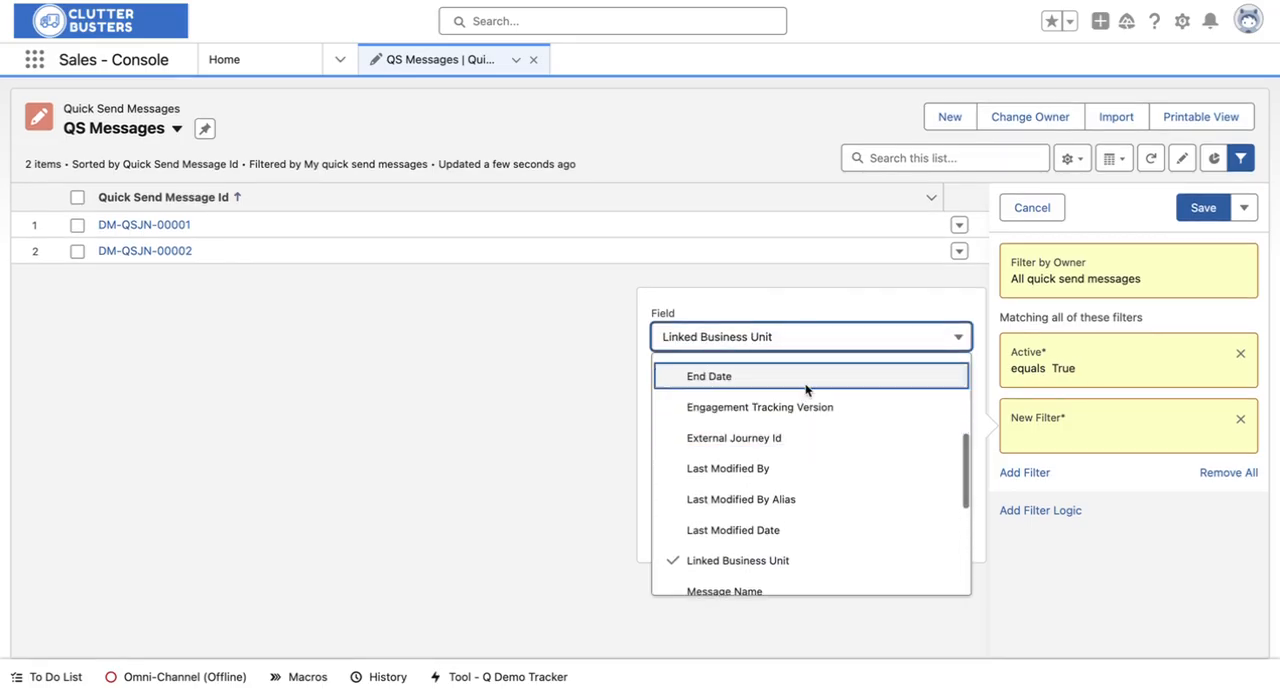
pyautogui.scroll(2, 800, 400)
pyautogui.click(792, 424)
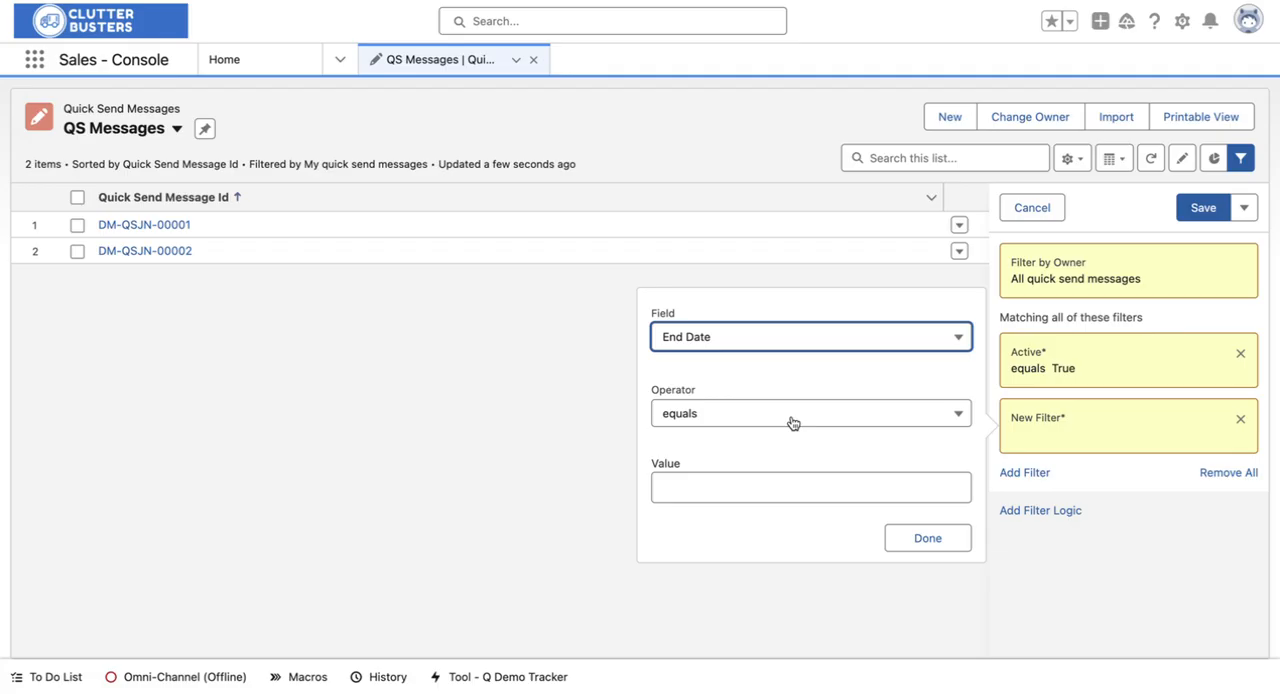
pyautogui.click(782, 348)
pyautogui.scroll(1, 775, 410)
pyautogui.scroll(1, 778, 431)
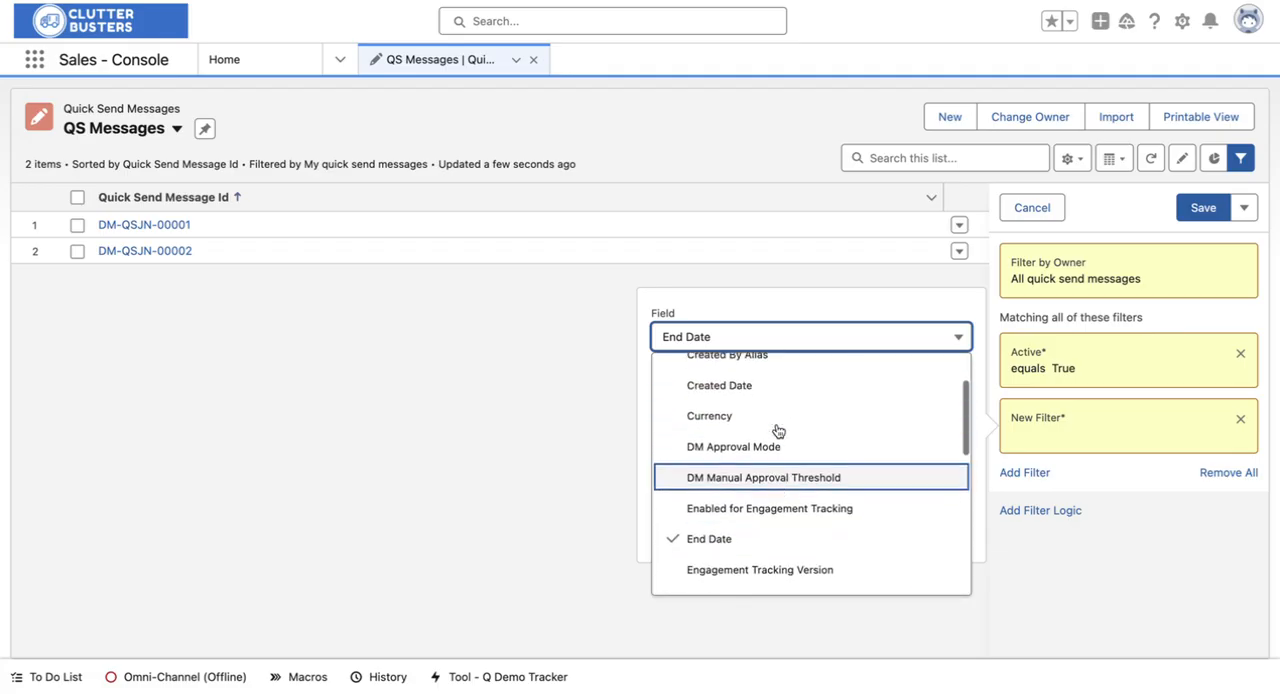
pyautogui.scroll(3, 778, 431)
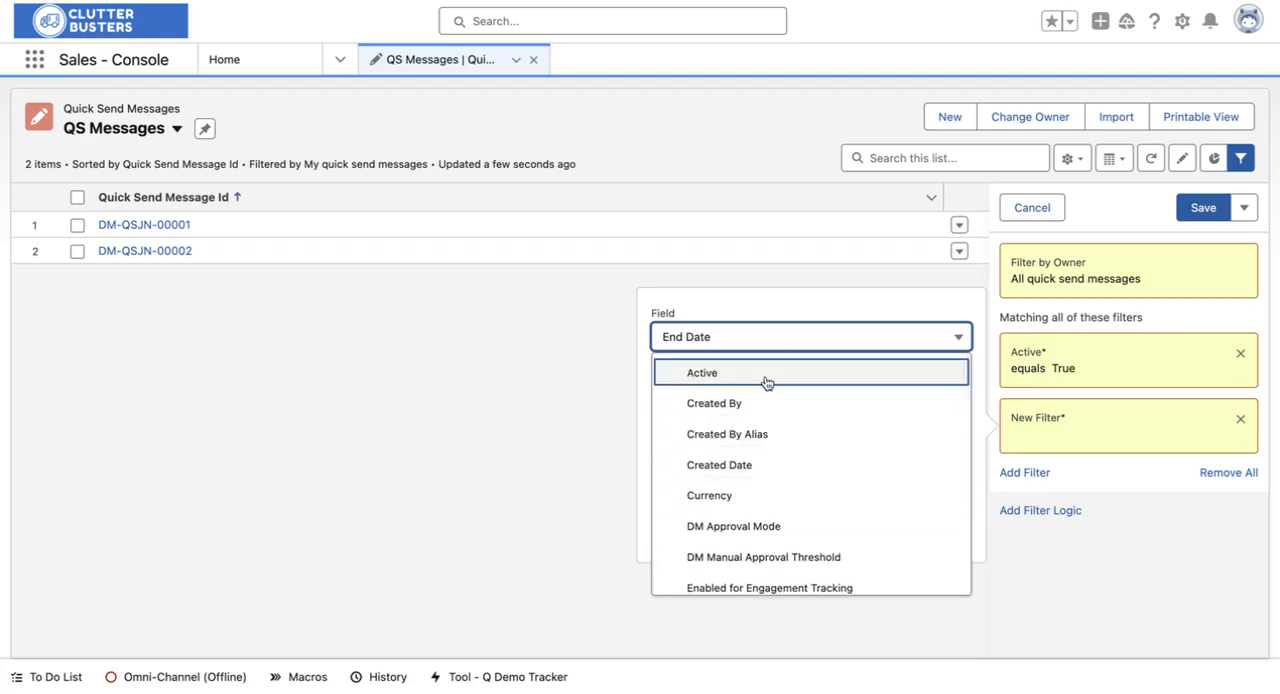
pyautogui.click(768, 334)
pyautogui.click(942, 536)
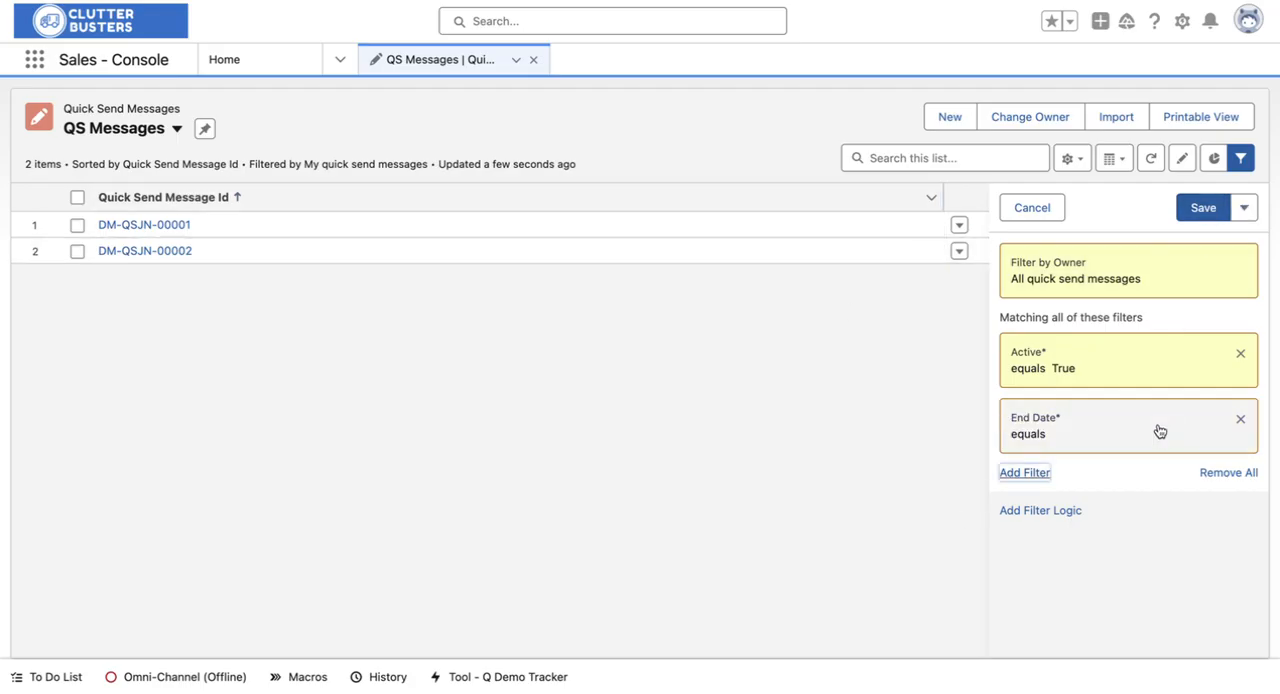
pyautogui.click(1240, 419)
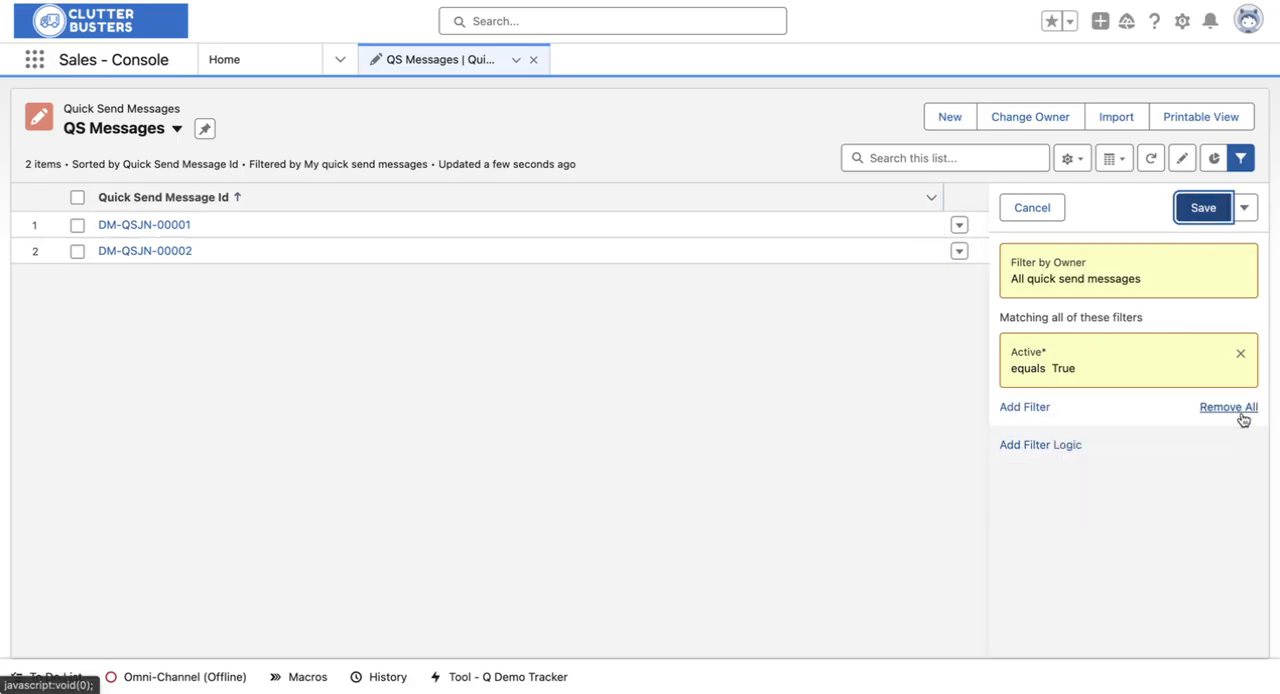
# Step: Save the filter changes to the QS Messages list view
pyautogui.click(1183, 209)
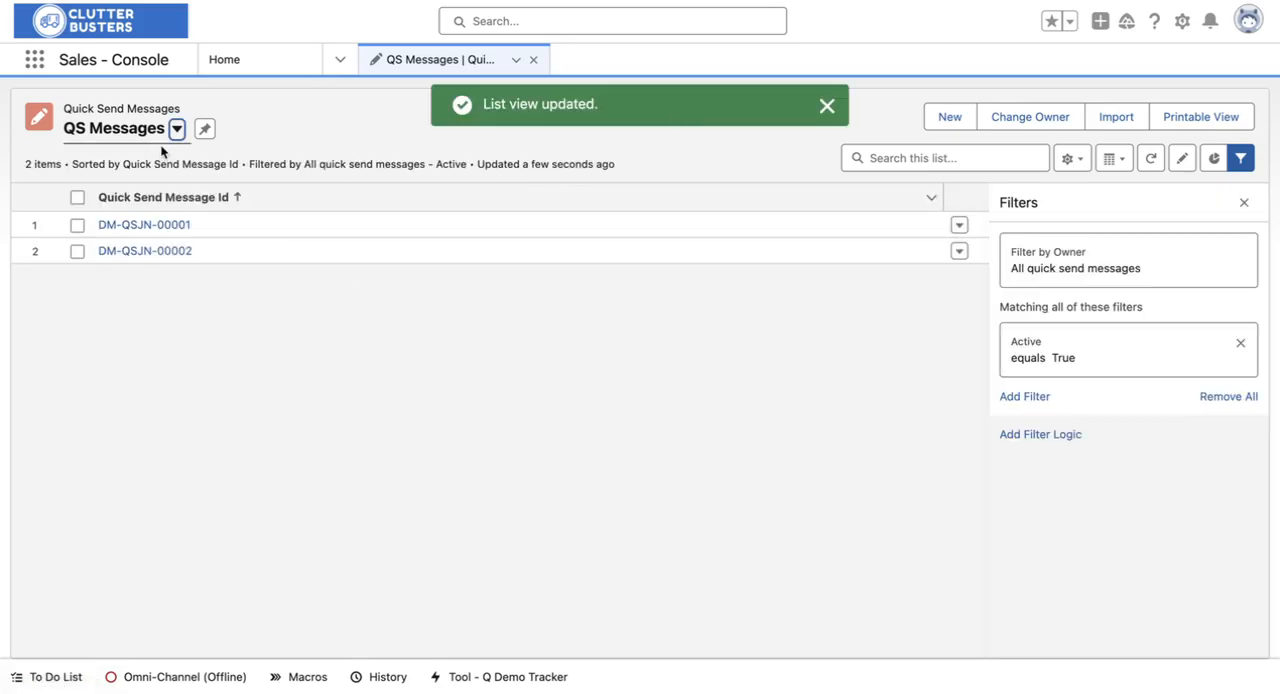
# Step: Search the App Launcher for the campaign send object, trying "campaign se" and "send"
pyautogui.click(36, 59)
pyautogui.write('campa')
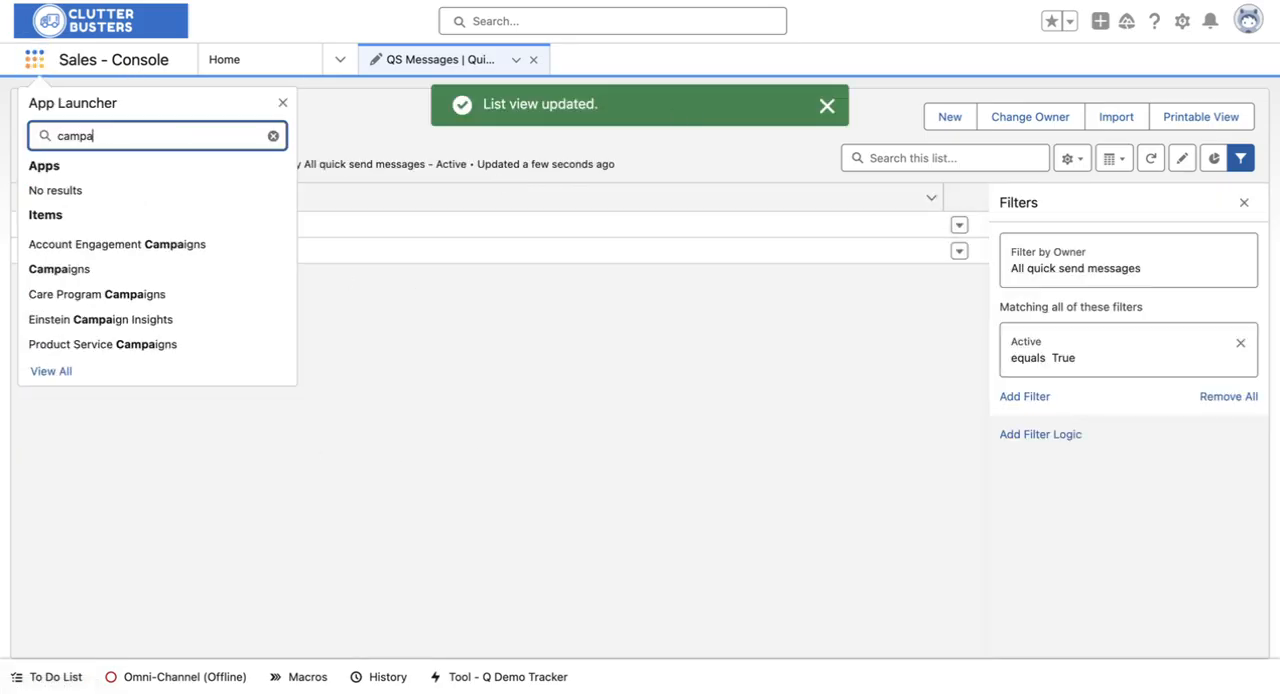
pyautogui.write('ign s')
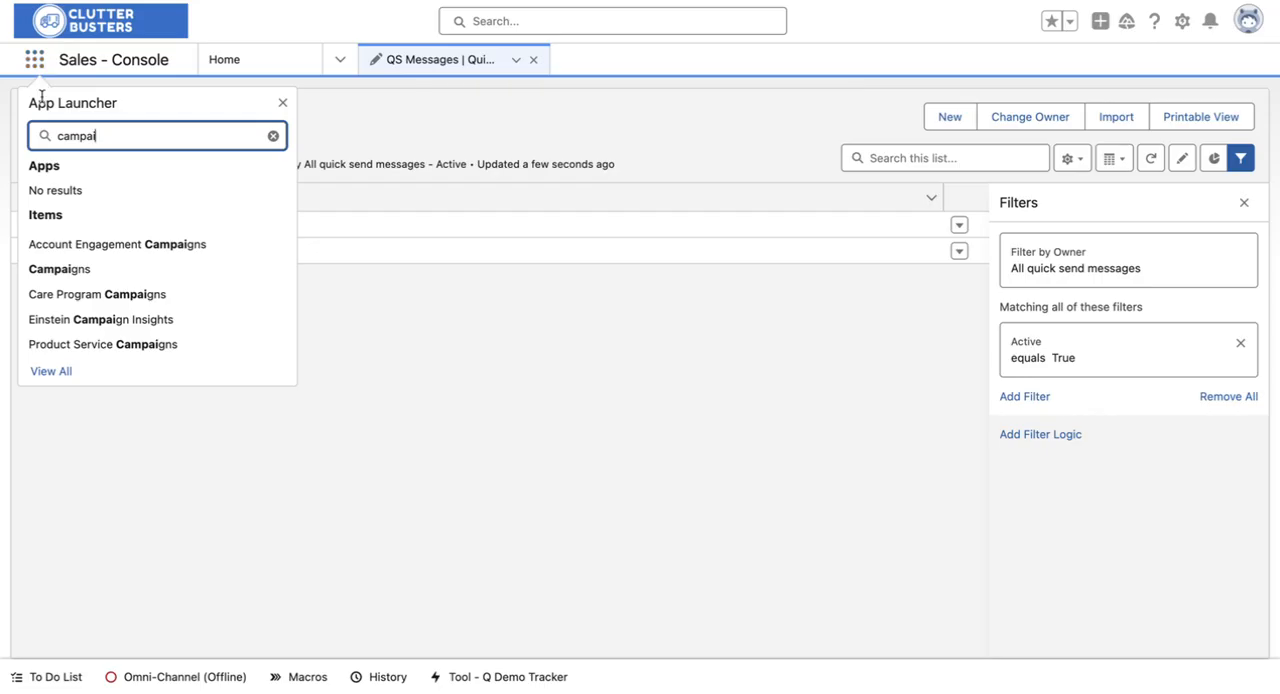
pyautogui.write('e')
pyautogui.hotkey('ctrl', 'a')
pyautogui.write('send')
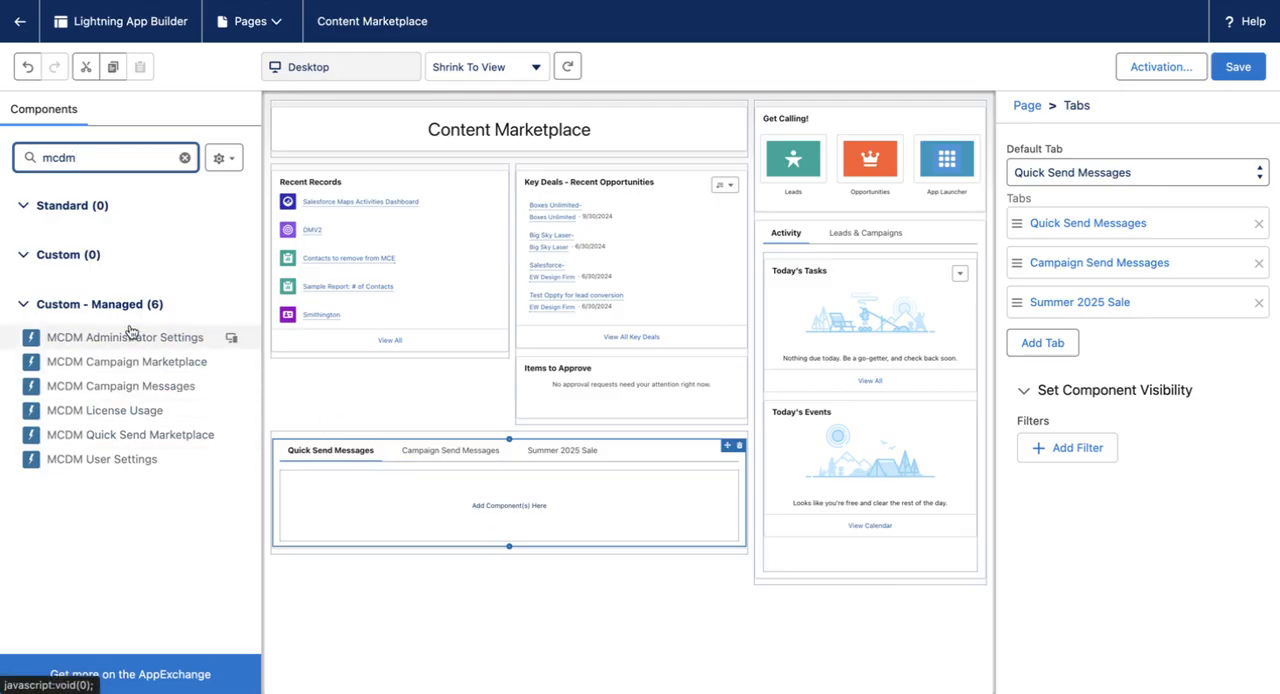
# Step: Return to the Content Marketplace page builder and view the Campaign Send Messages and Summer 2025 Sale tabs
pyautogui.click(443, 451)
pyautogui.click(560, 450)
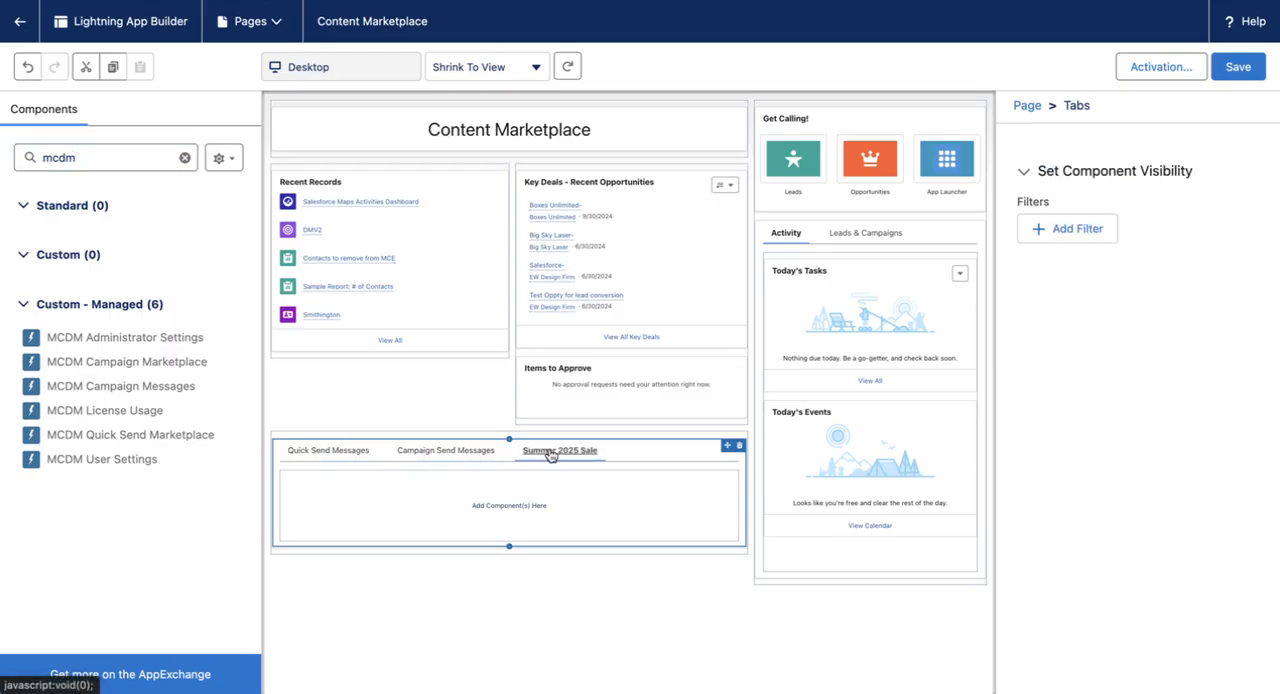
# Step: Add MCDM Quick Send Marketplace to the Quick Send Messages tab and MCDM Campaign Marketplace to the Campaign Send Messages tab
pyautogui.click(340, 451)
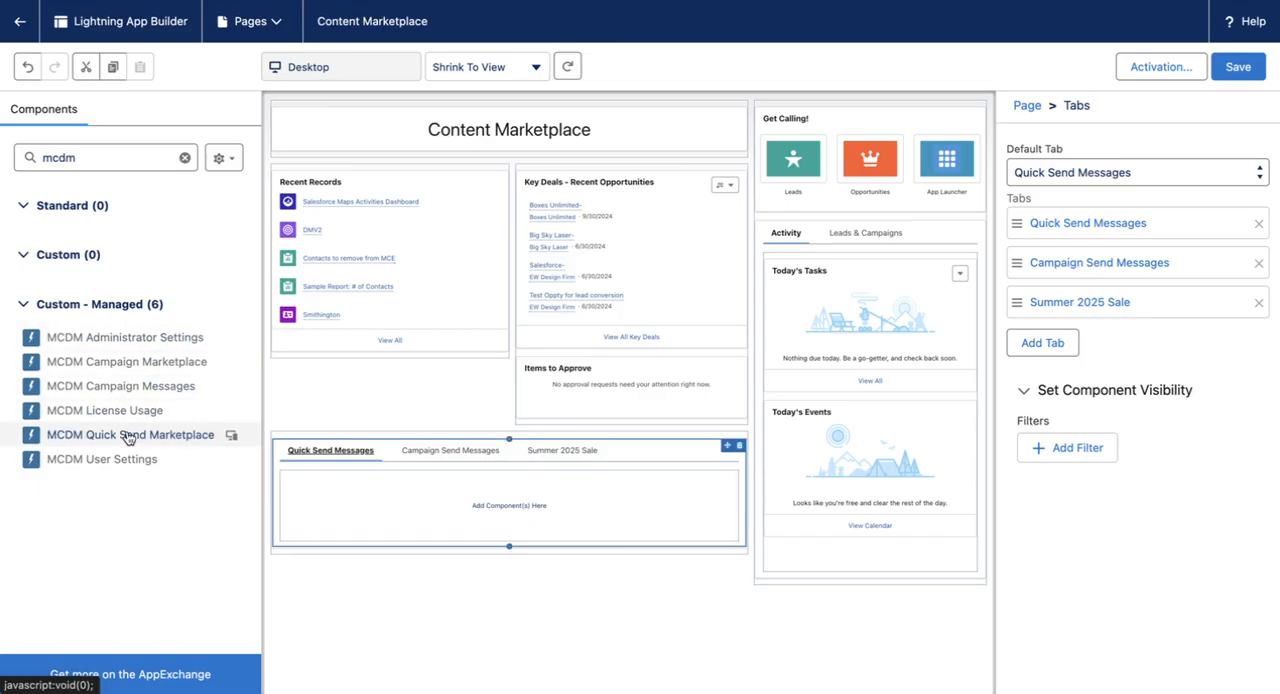
pyautogui.moveTo(128, 437); pyautogui.dragTo(394, 510)
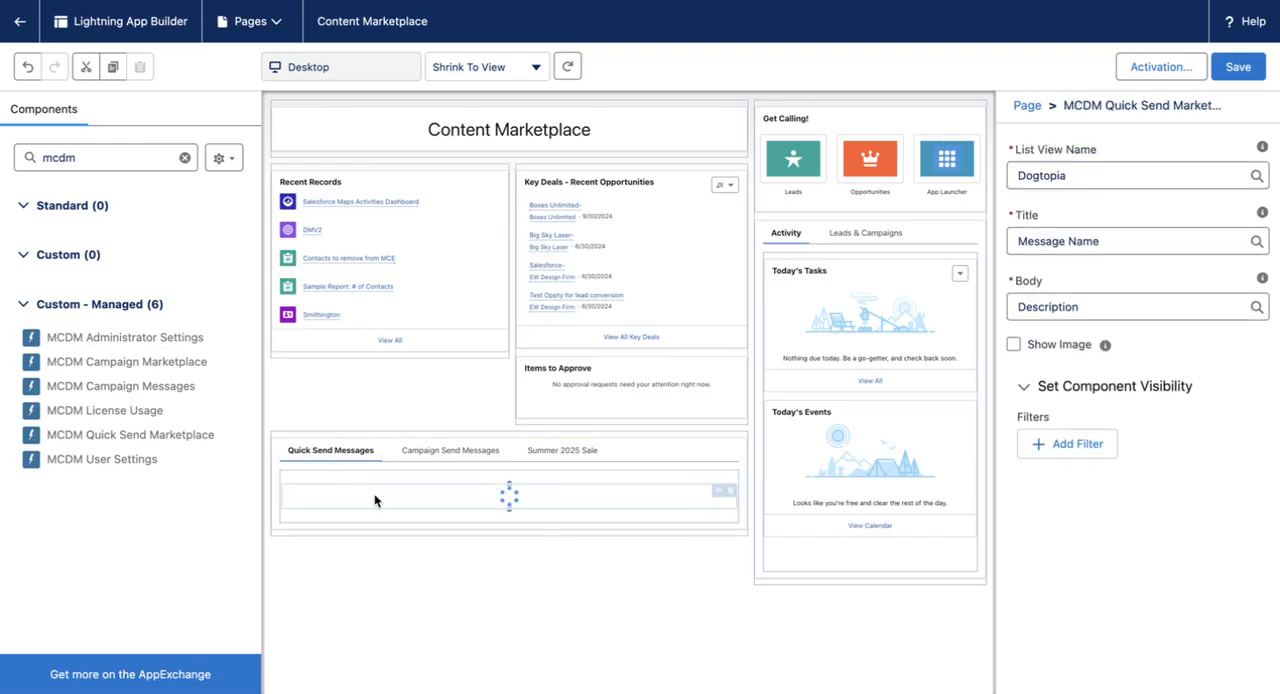
pyautogui.click(445, 450)
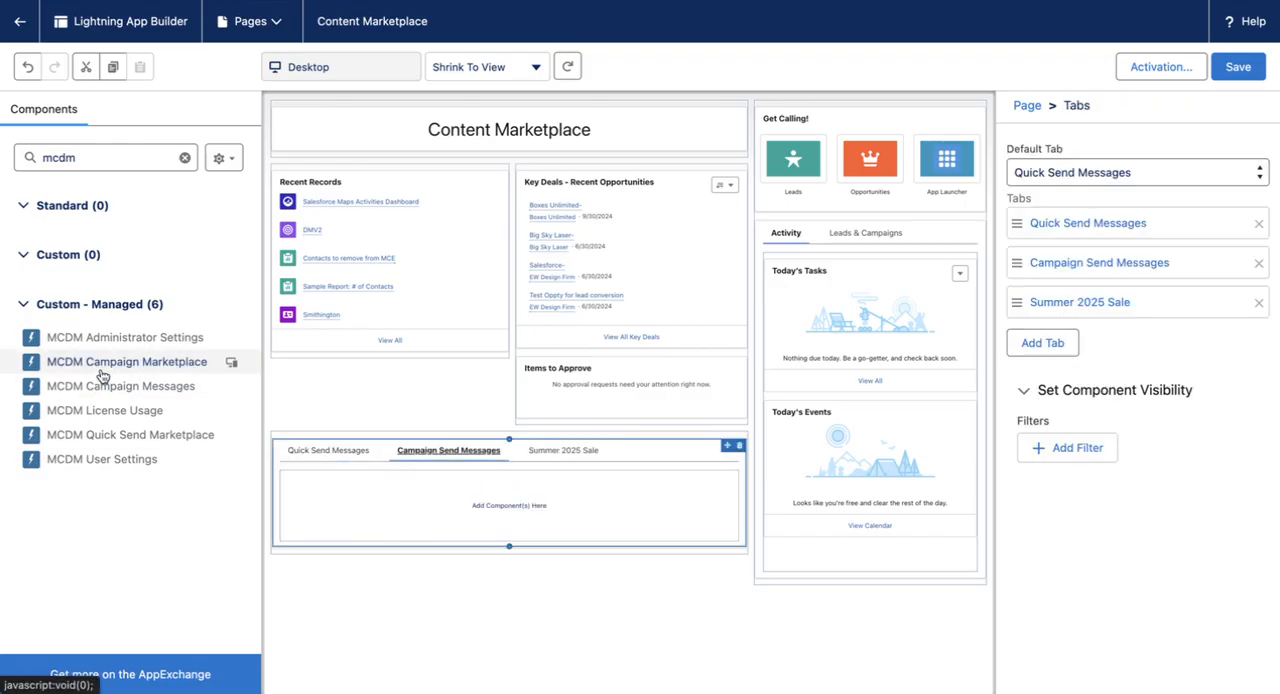
pyautogui.moveTo(107, 371); pyautogui.dragTo(386, 514)
# Step: Add the MCDM Quick Send Marketplace component to the Summer 2025 Sale tab
pyautogui.click(563, 450)
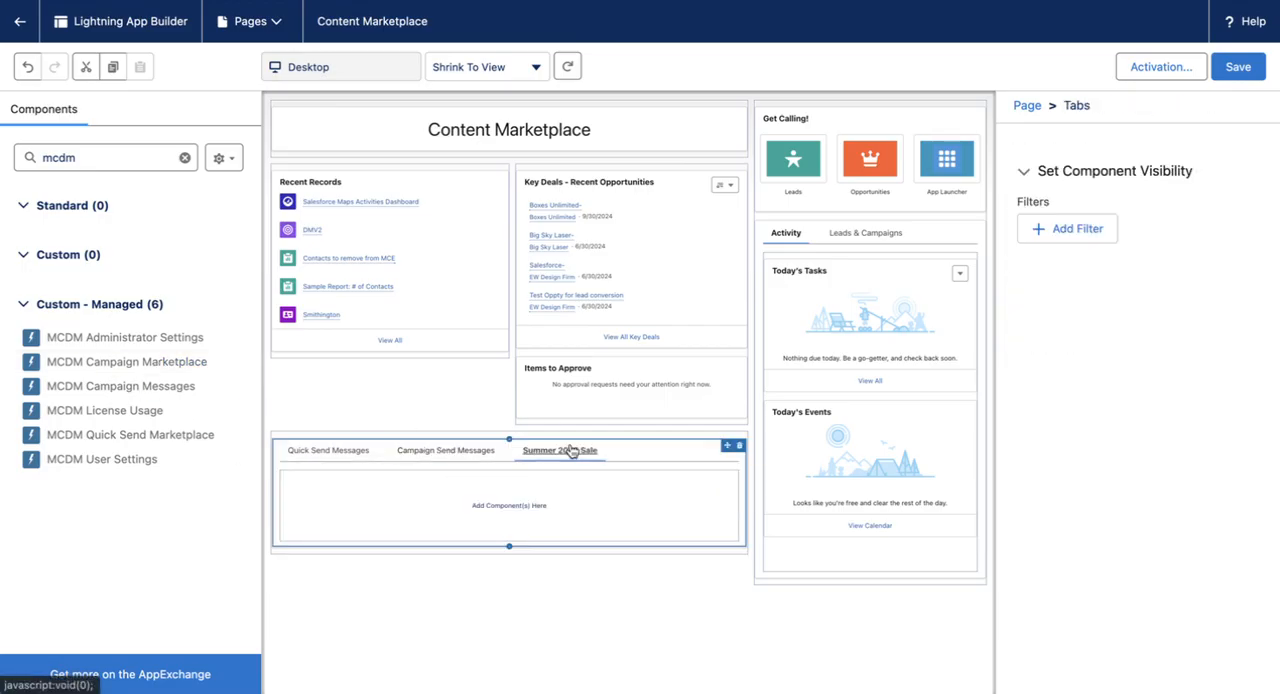
pyautogui.moveTo(117, 441); pyautogui.dragTo(437, 503)
# Step: Set the list view of the marketplace component on the Quick Send Messages tab to QS Messages
pyautogui.click(334, 452)
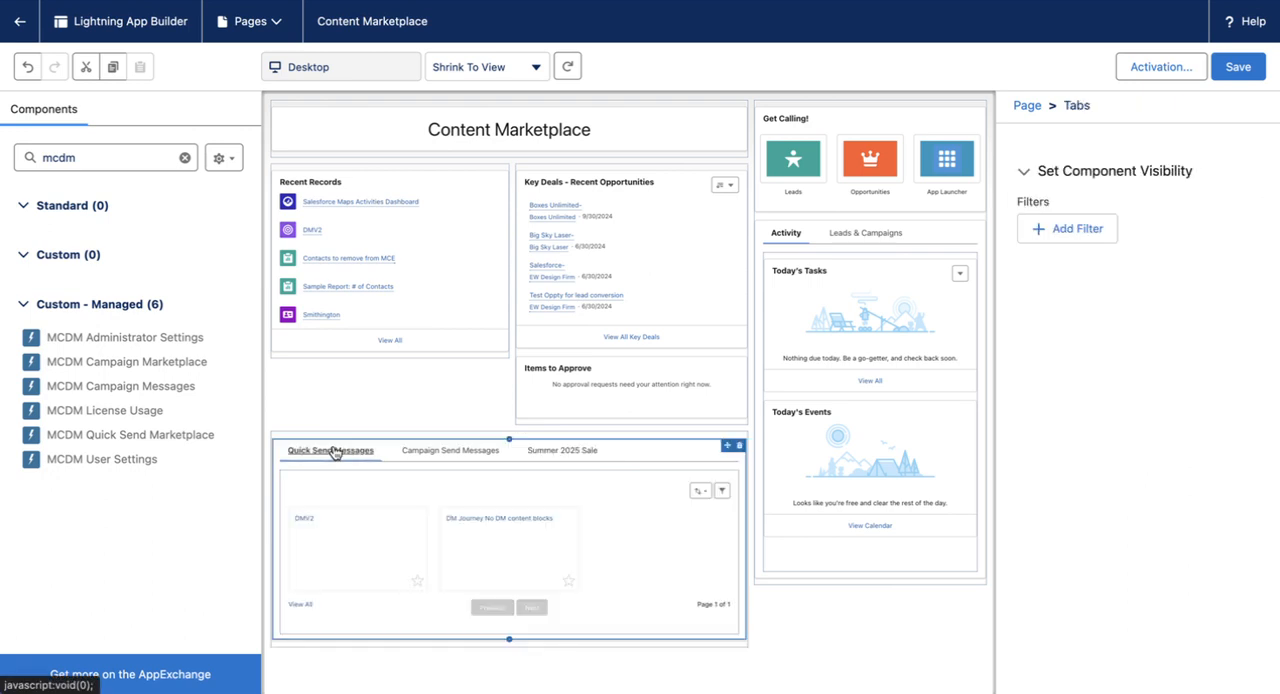
pyautogui.click(423, 515)
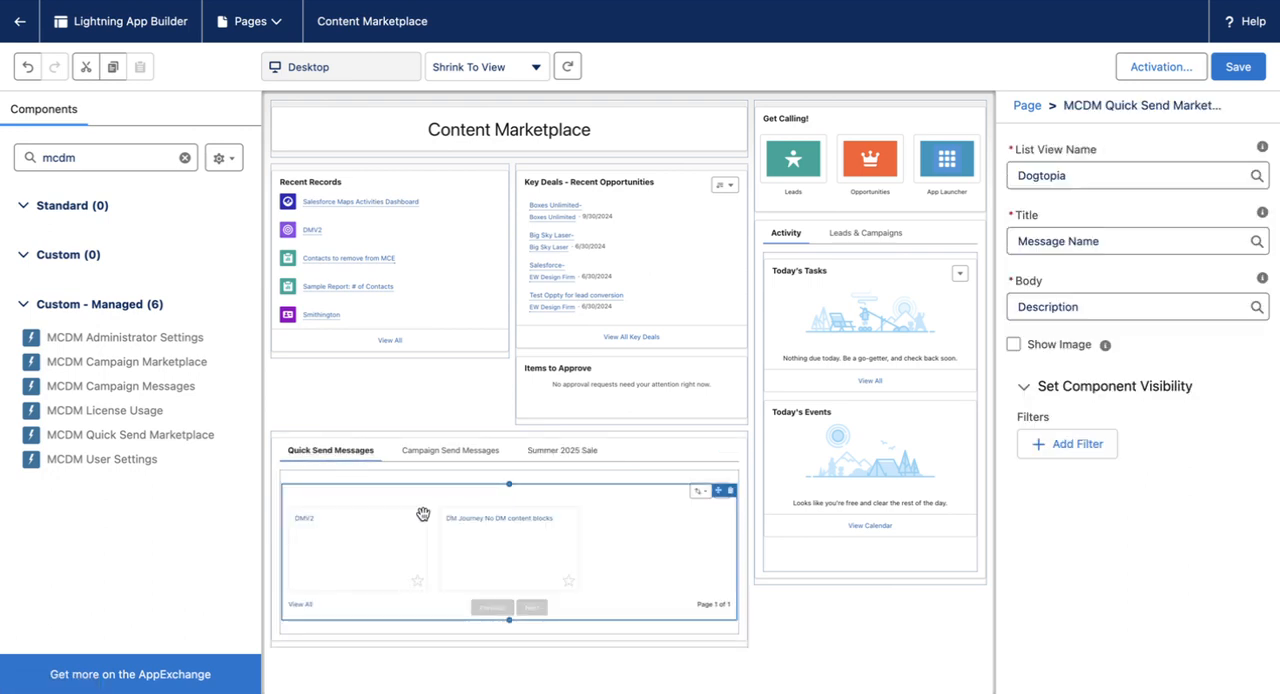
pyautogui.click(1108, 177)
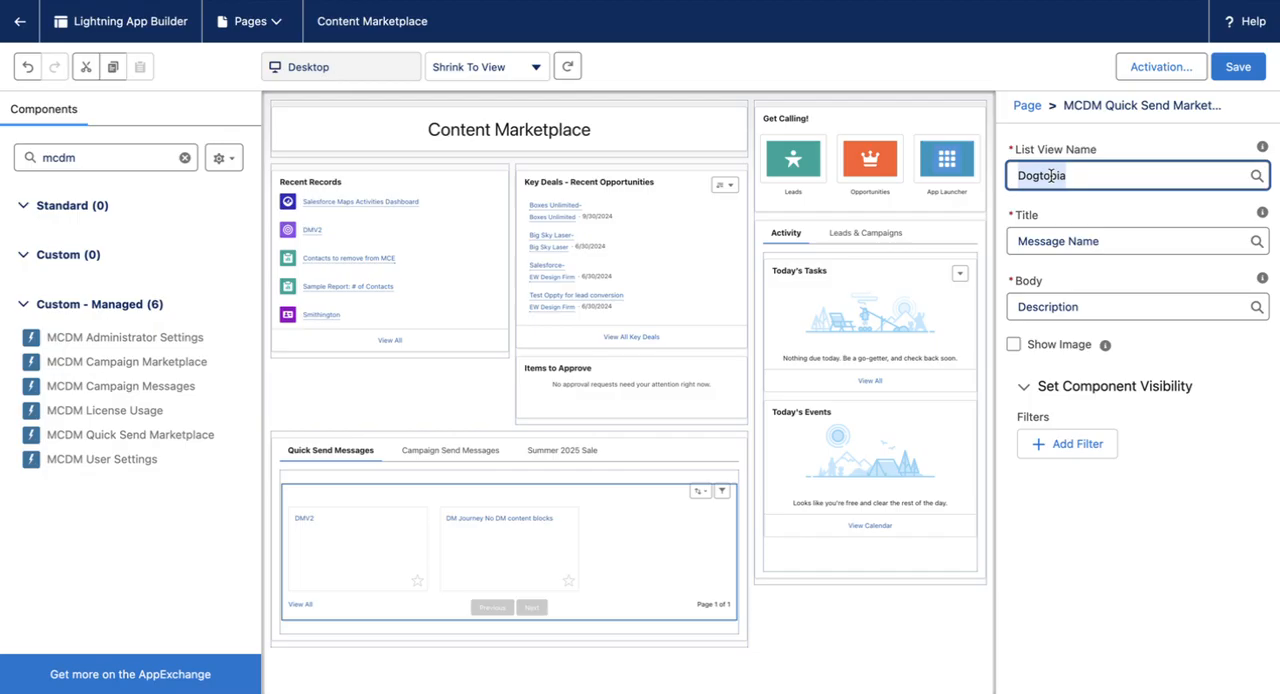
pyautogui.click(1052, 175)
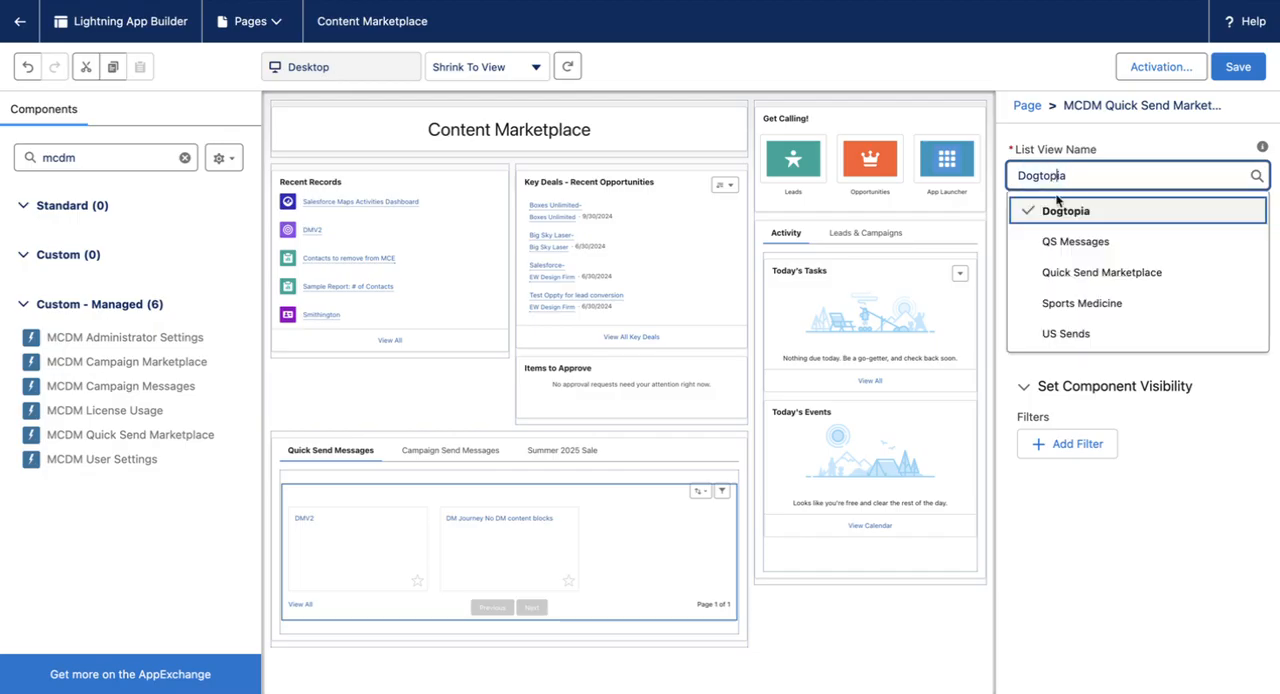
pyautogui.click(1076, 272)
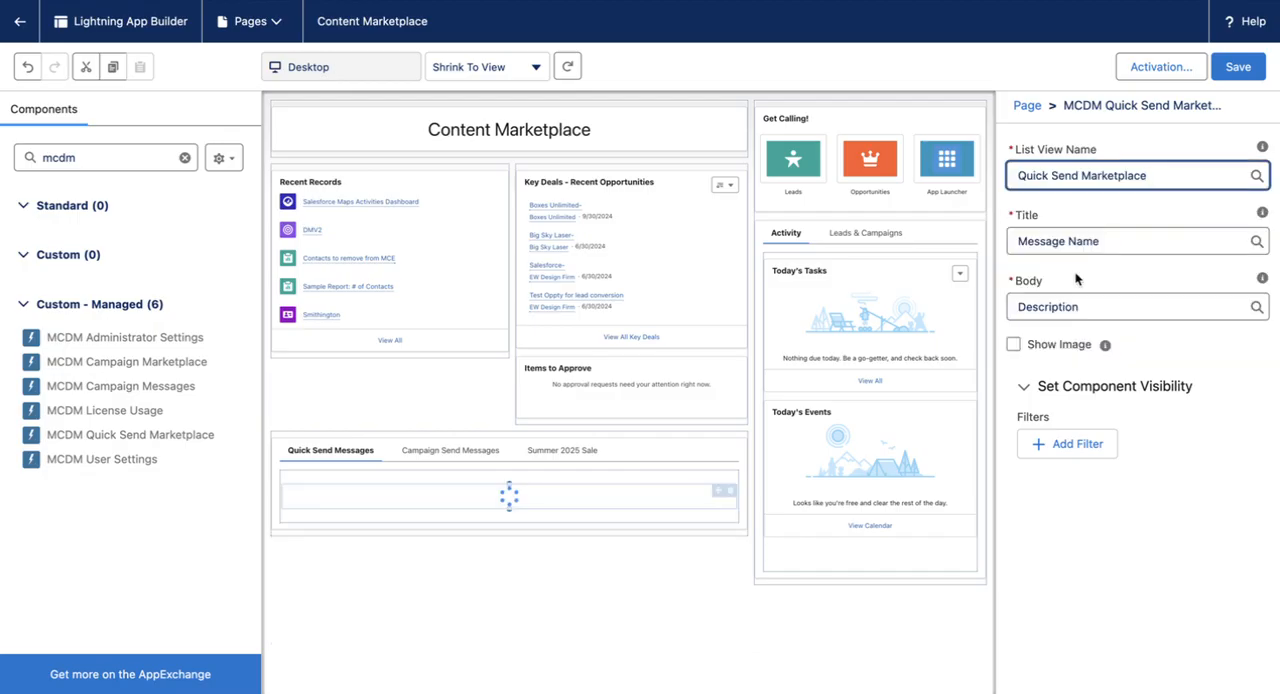
pyautogui.click(1084, 175)
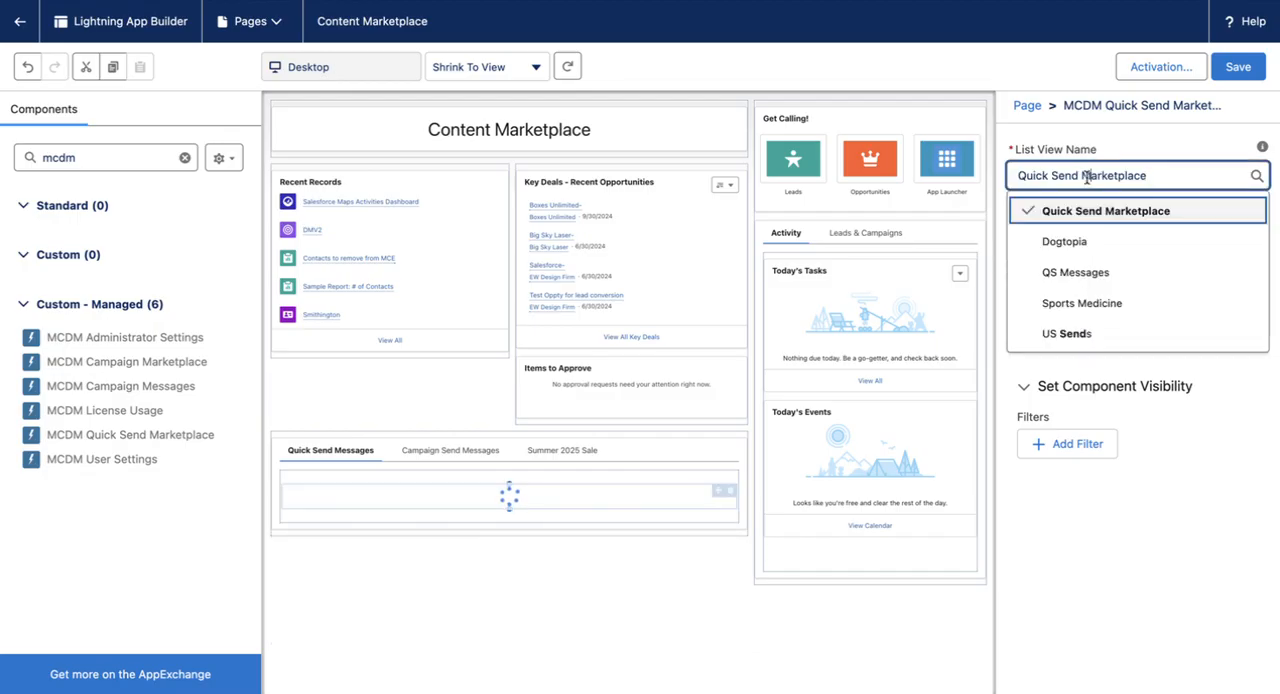
pyautogui.click(1080, 272)
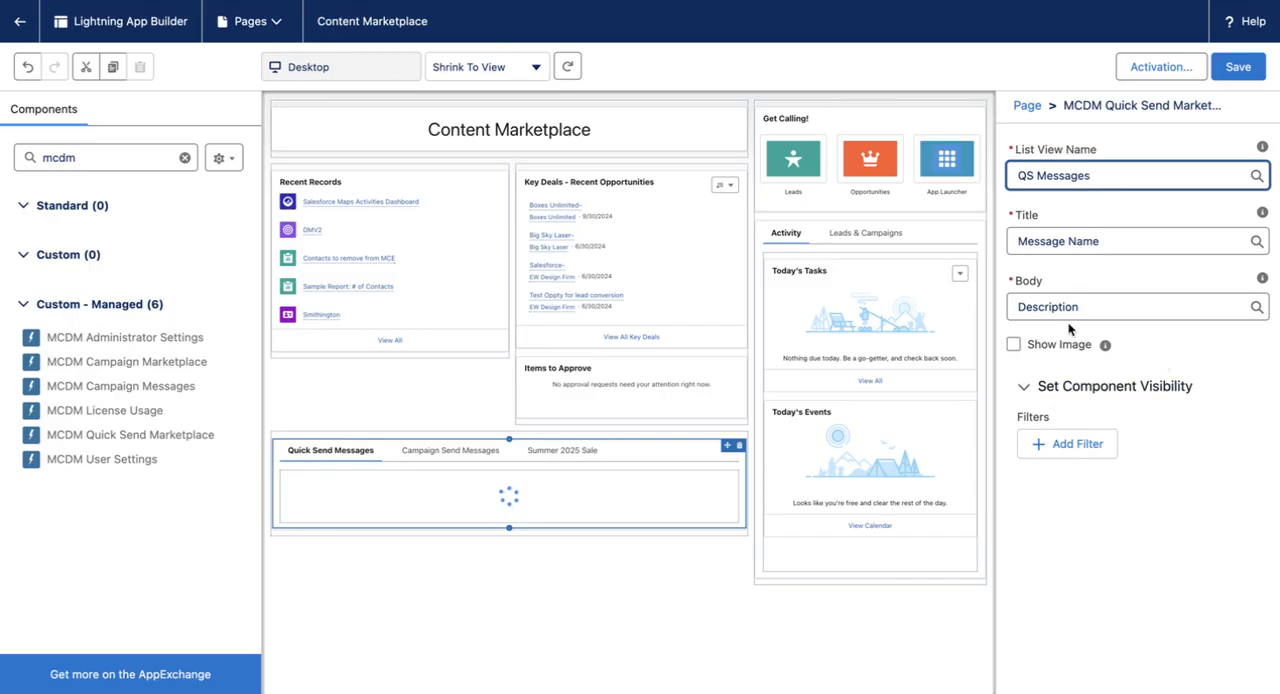
pyautogui.click(450, 452)
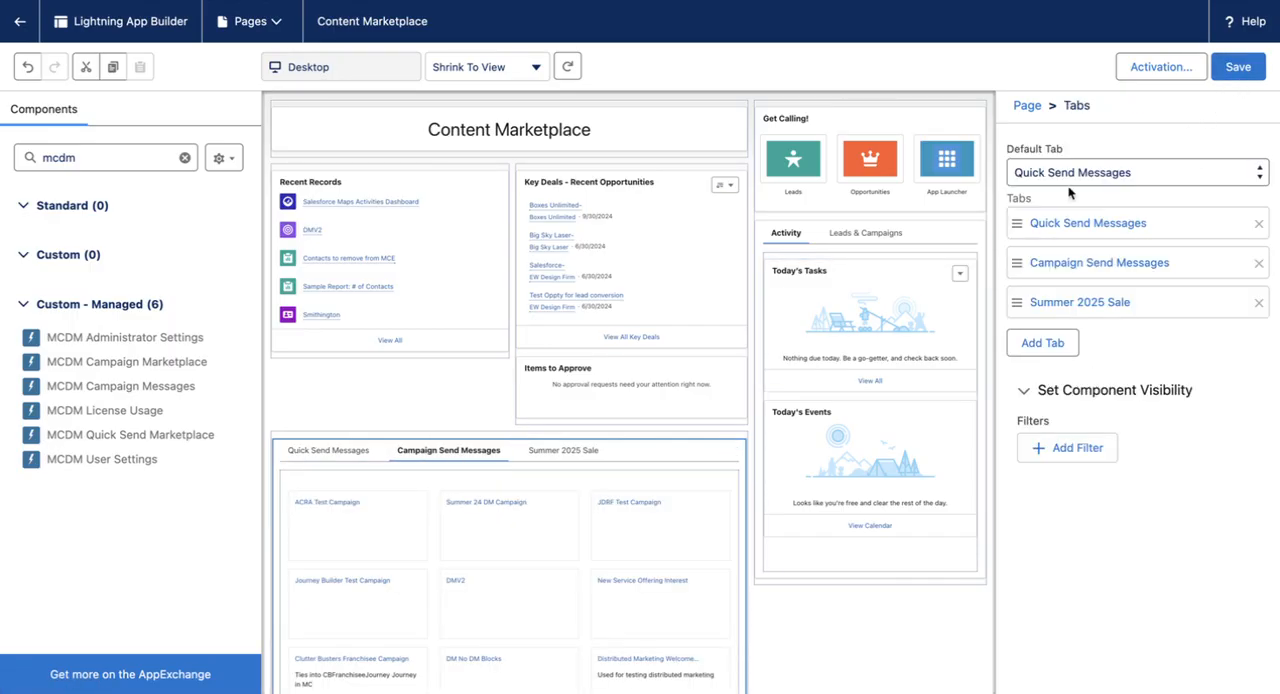
pyautogui.click(1069, 172)
pyautogui.click(1069, 172)
pyautogui.click(1100, 172)
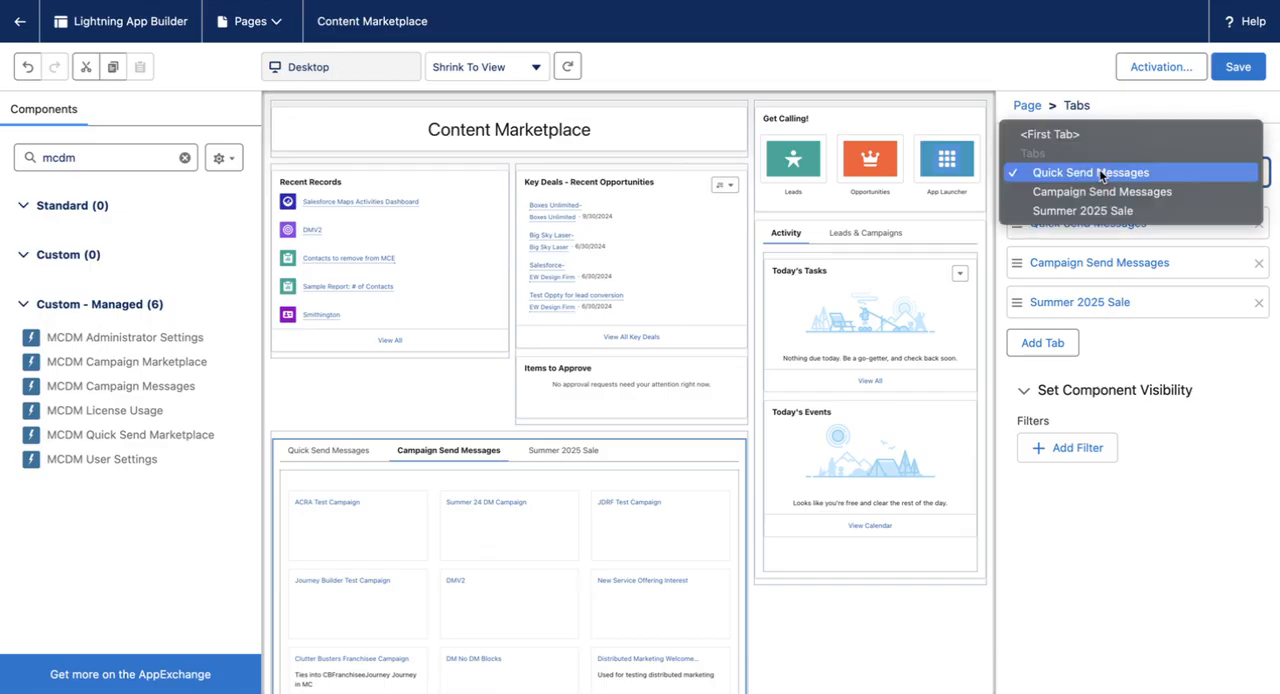
pyautogui.click(1204, 392)
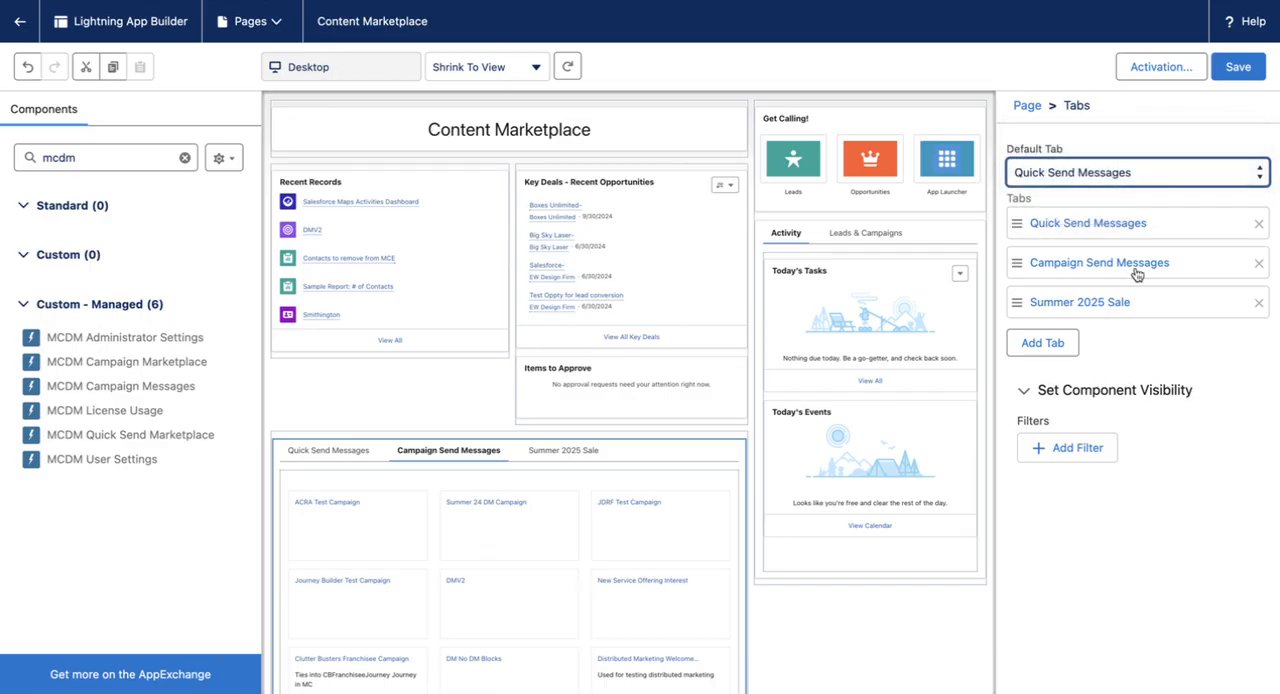
# Step: Set the list view of the marketplace component on the Campaign Send Messages tab to Content Marketplace for DM
pyautogui.click(452, 459)
pyautogui.click(479, 504)
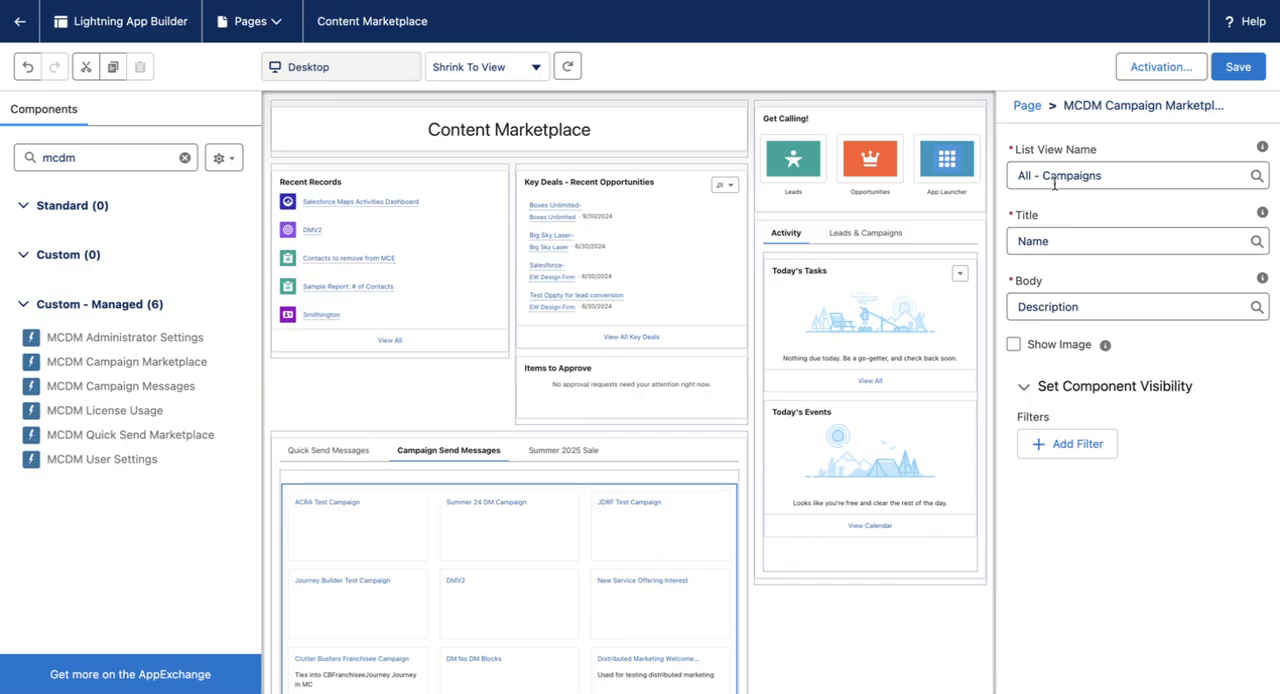
pyautogui.click(1054, 178)
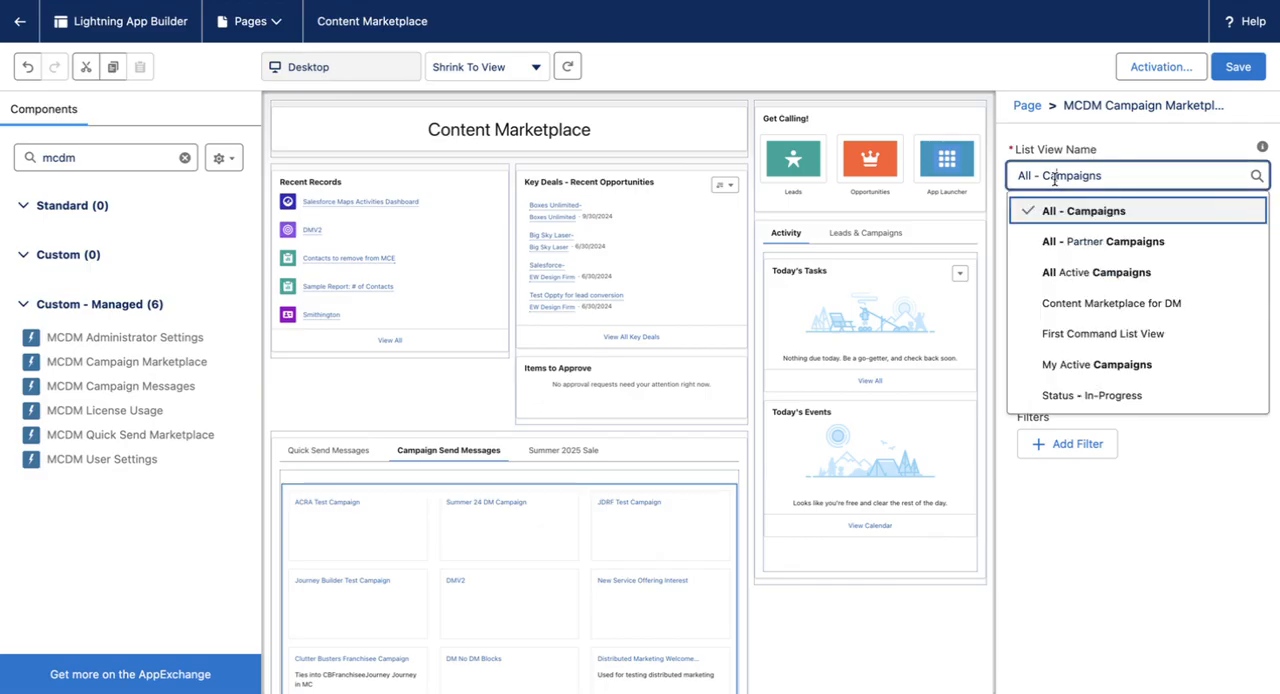
pyautogui.click(1085, 310)
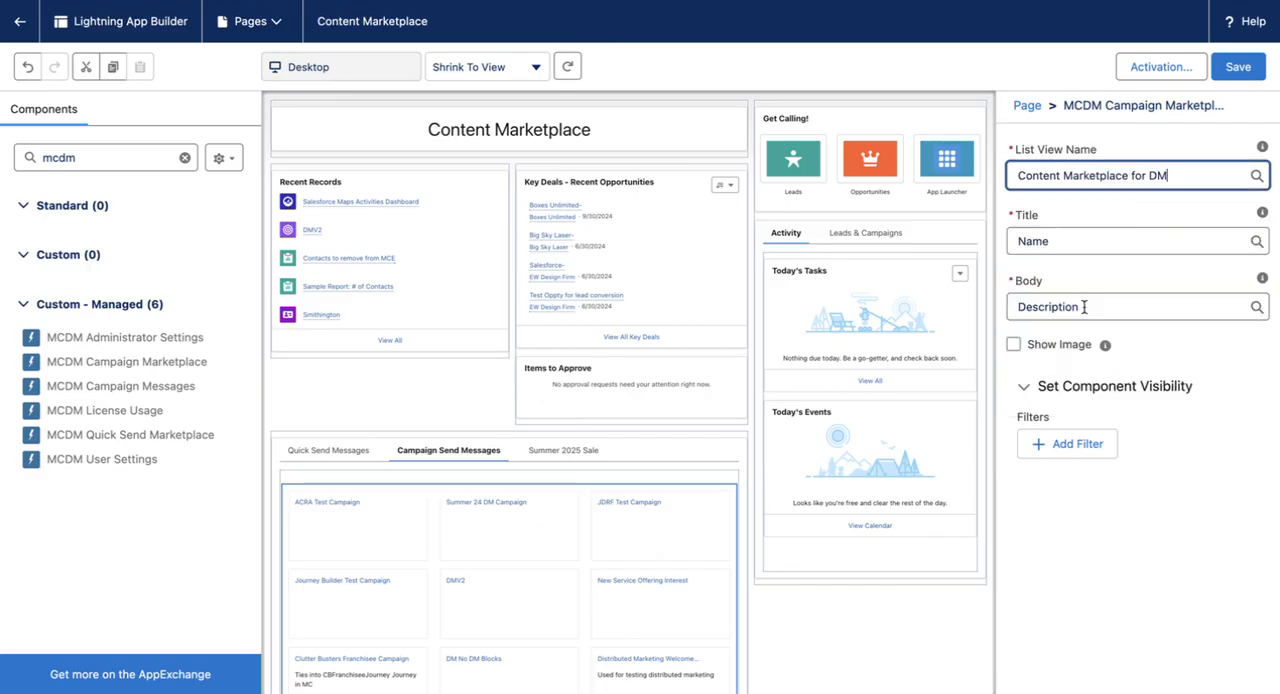
# Step: Check the Summer 2025 Sale and Quick Send Messages components, then save the page and return to the home page
pyautogui.click(568, 452)
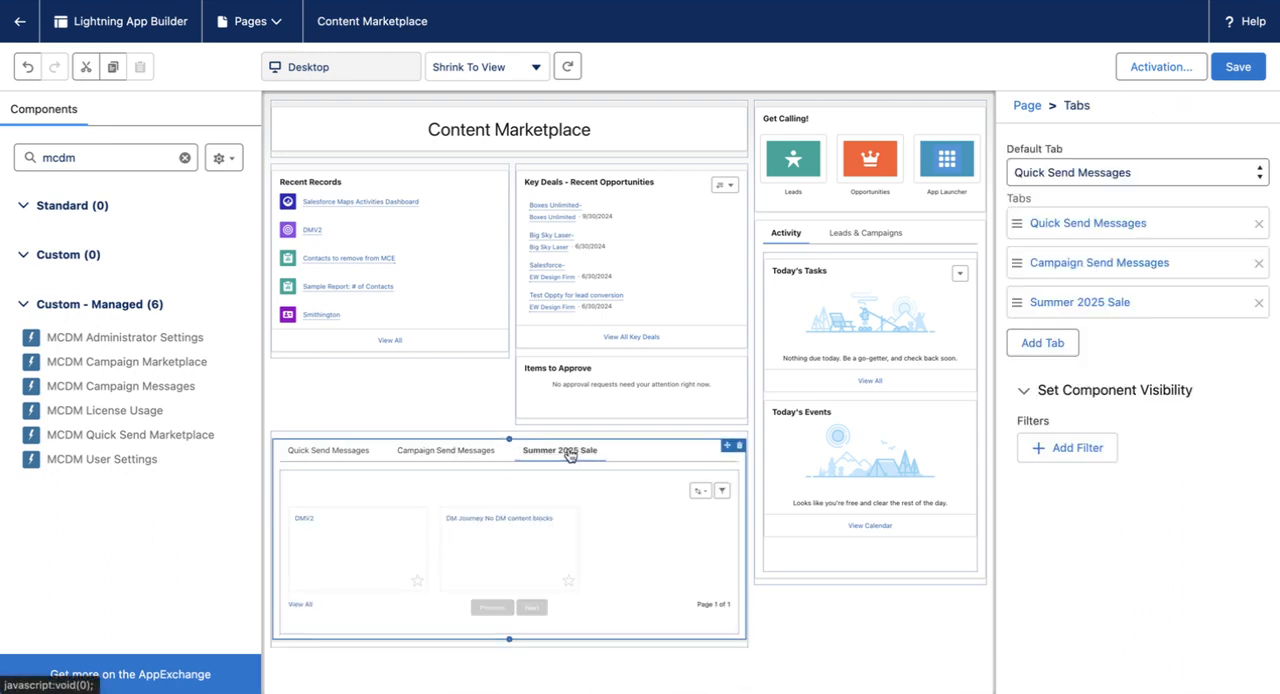
pyautogui.click(654, 543)
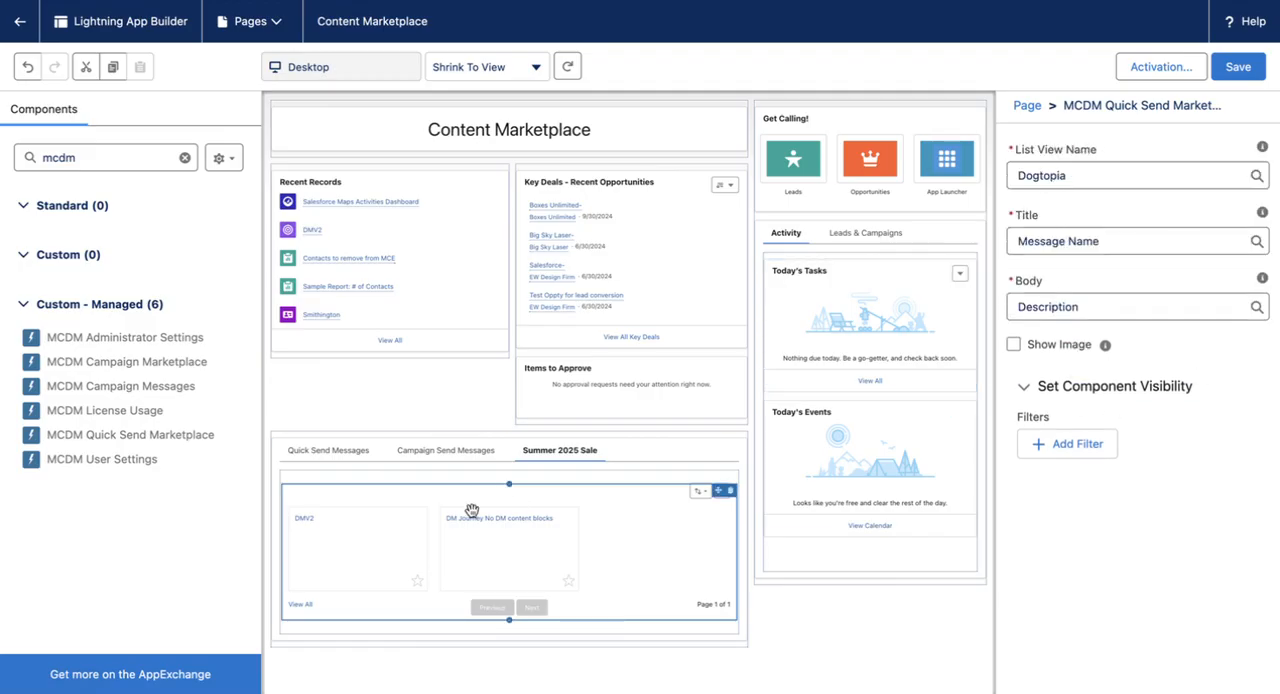
pyautogui.click(297, 452)
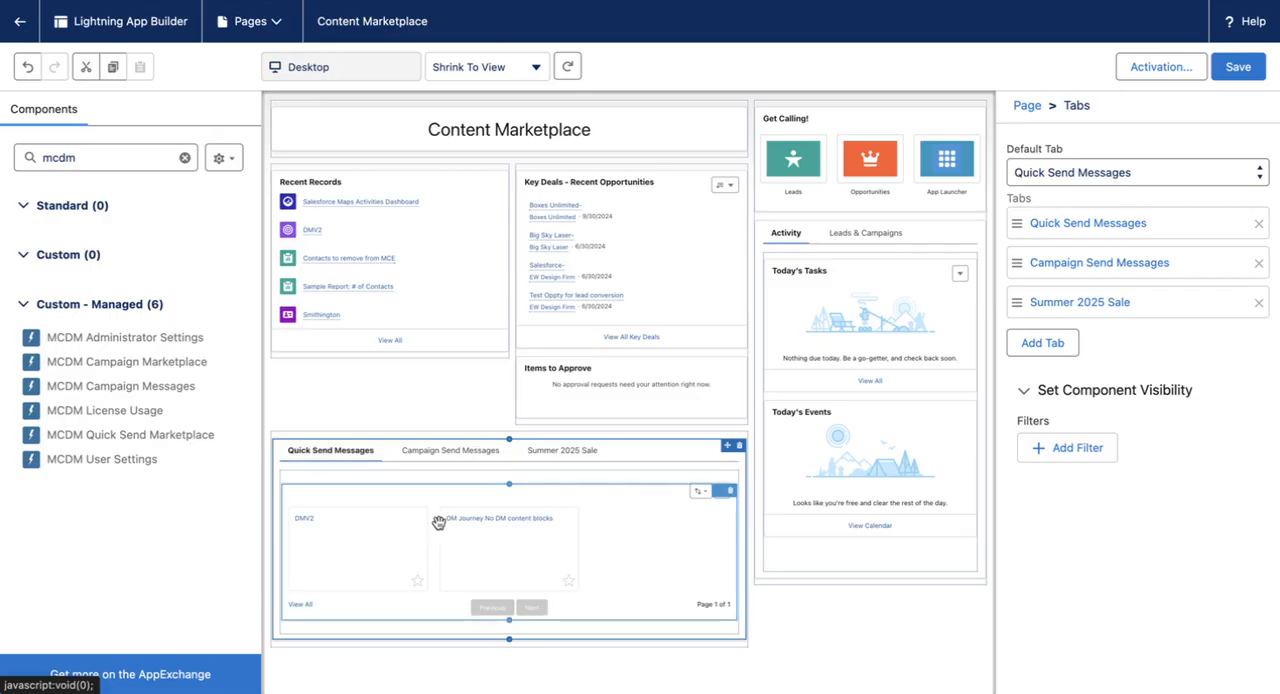
pyautogui.click(1237, 66)
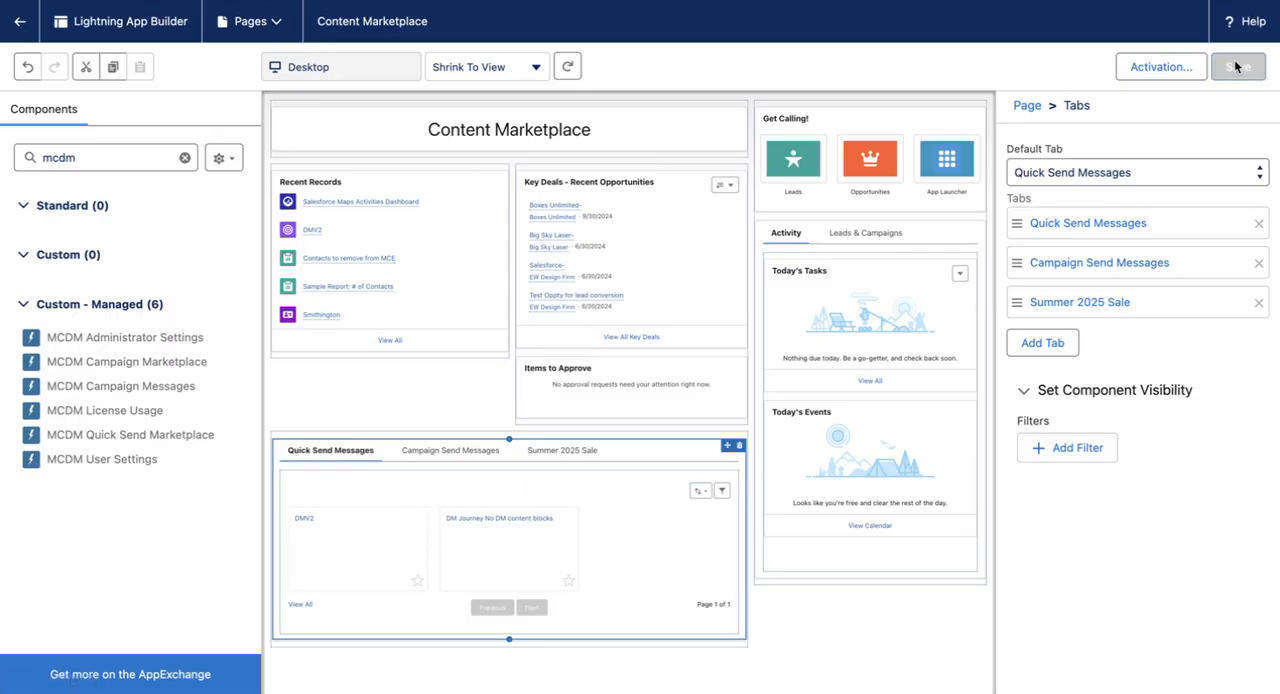
pyautogui.click(17, 24)
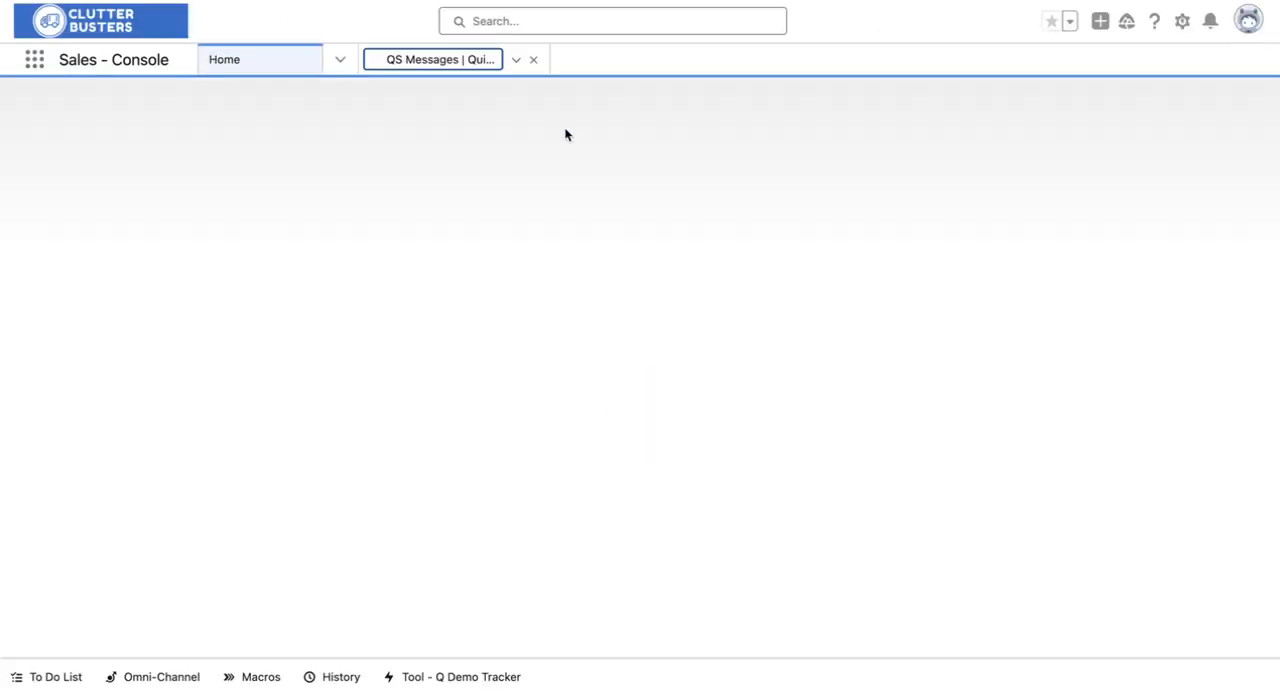
# Step: Reopen the home page for editing, save it again and go back to the home page
pyautogui.click(1182, 21)
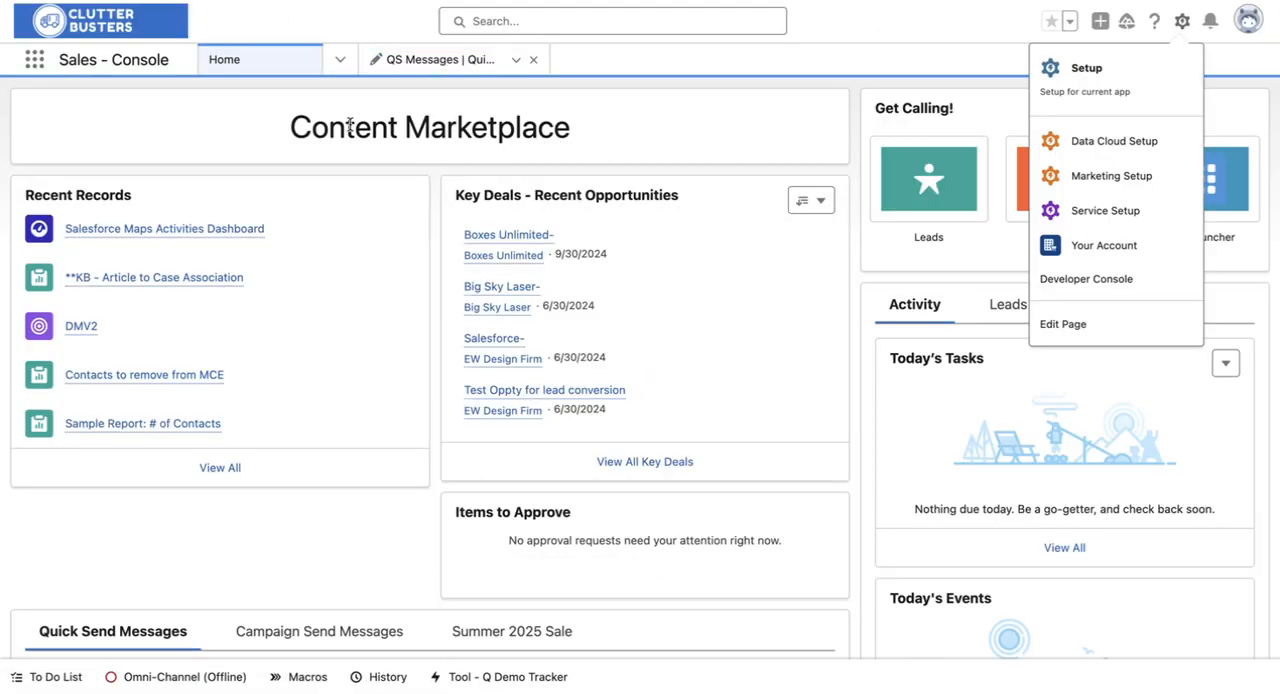
pyautogui.click(1062, 325)
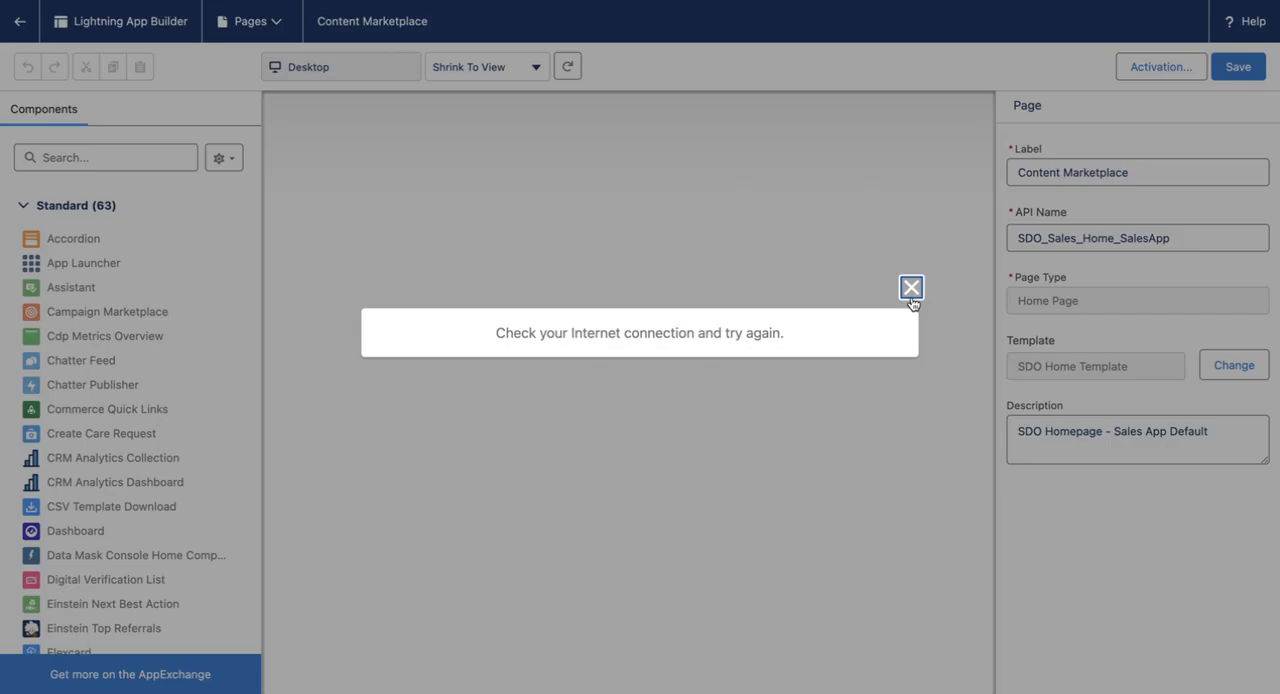
pyautogui.click(911, 288)
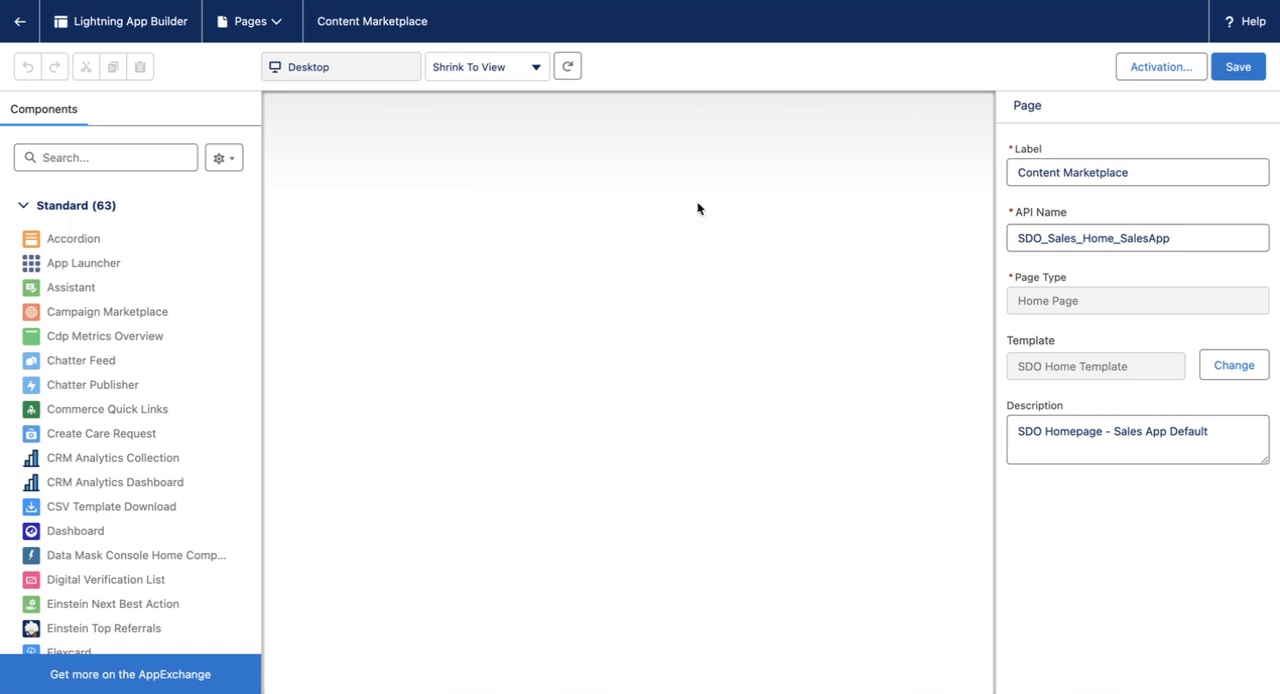
pyautogui.click(1238, 66)
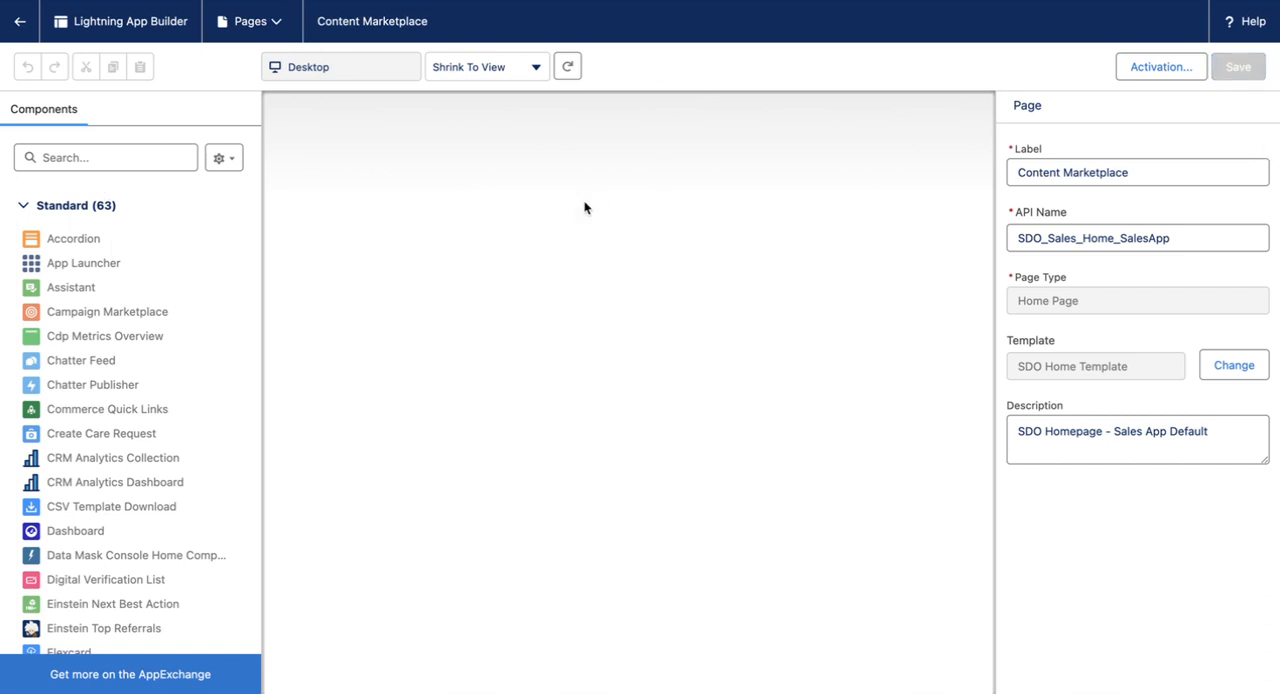
pyautogui.click(1227, 68)
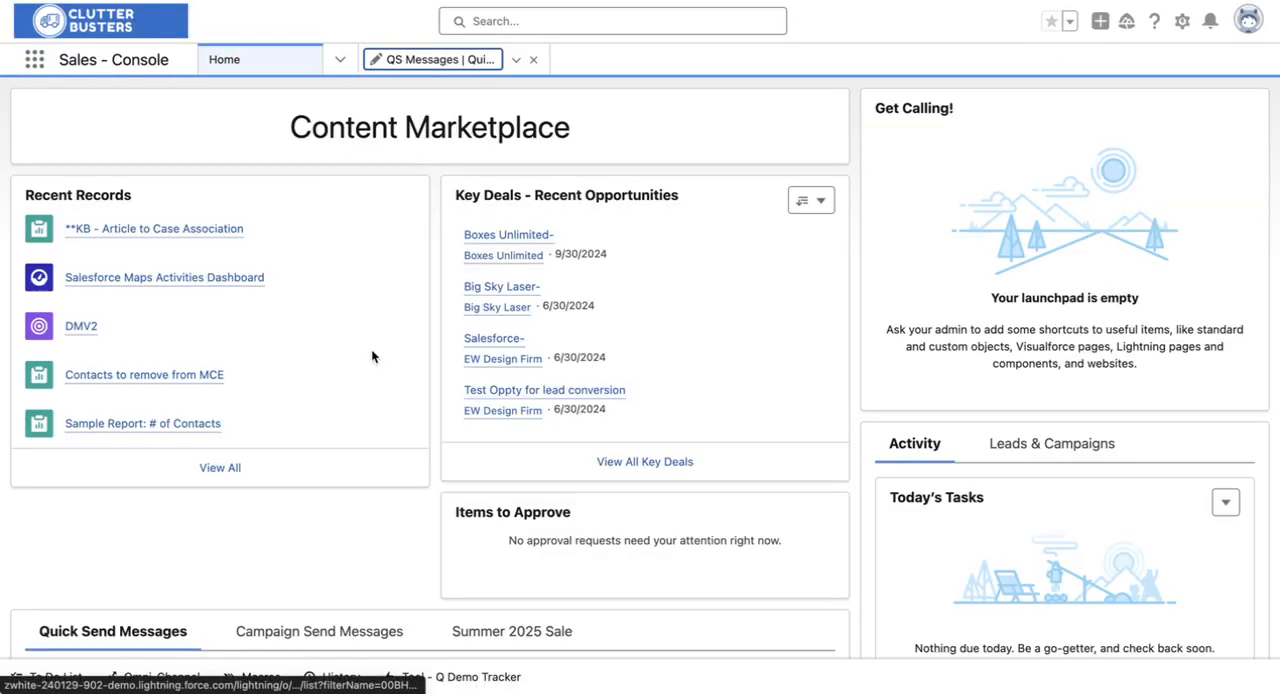
# Step: Review the finished Content Marketplace home page and the messages on its Quick Send Messages tab
pyautogui.scroll(-3, 371, 356)
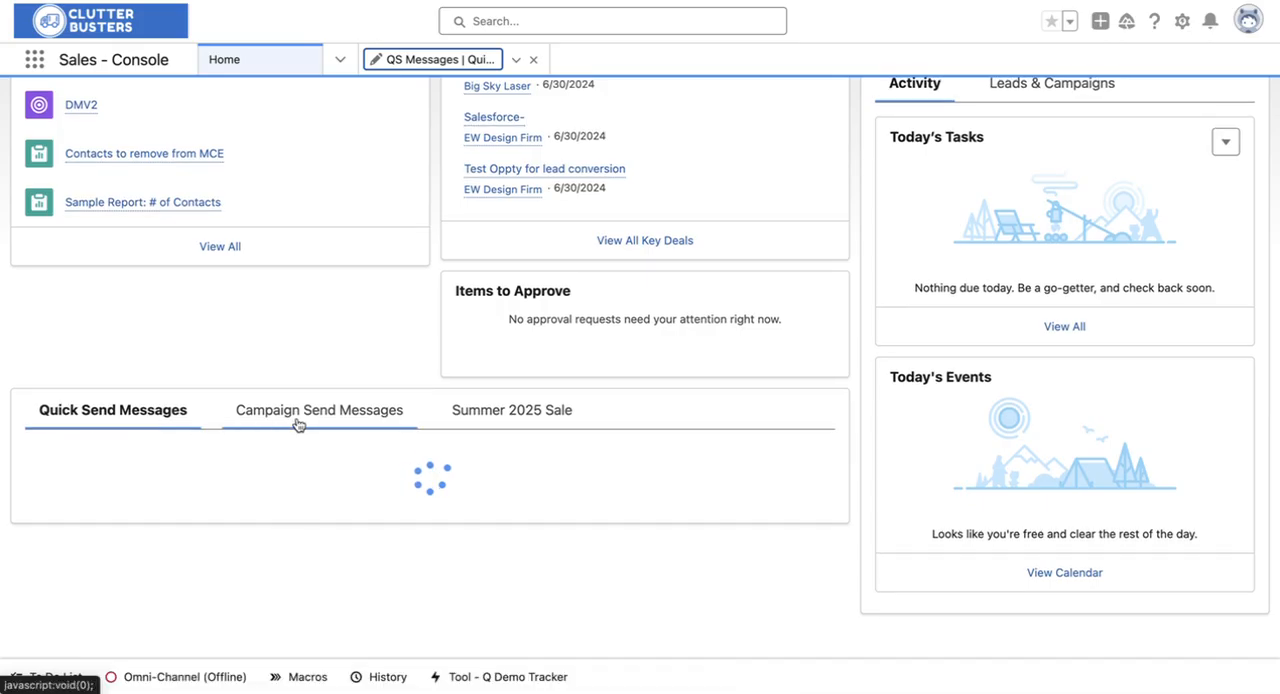
pyautogui.scroll(-1, 83, 420)
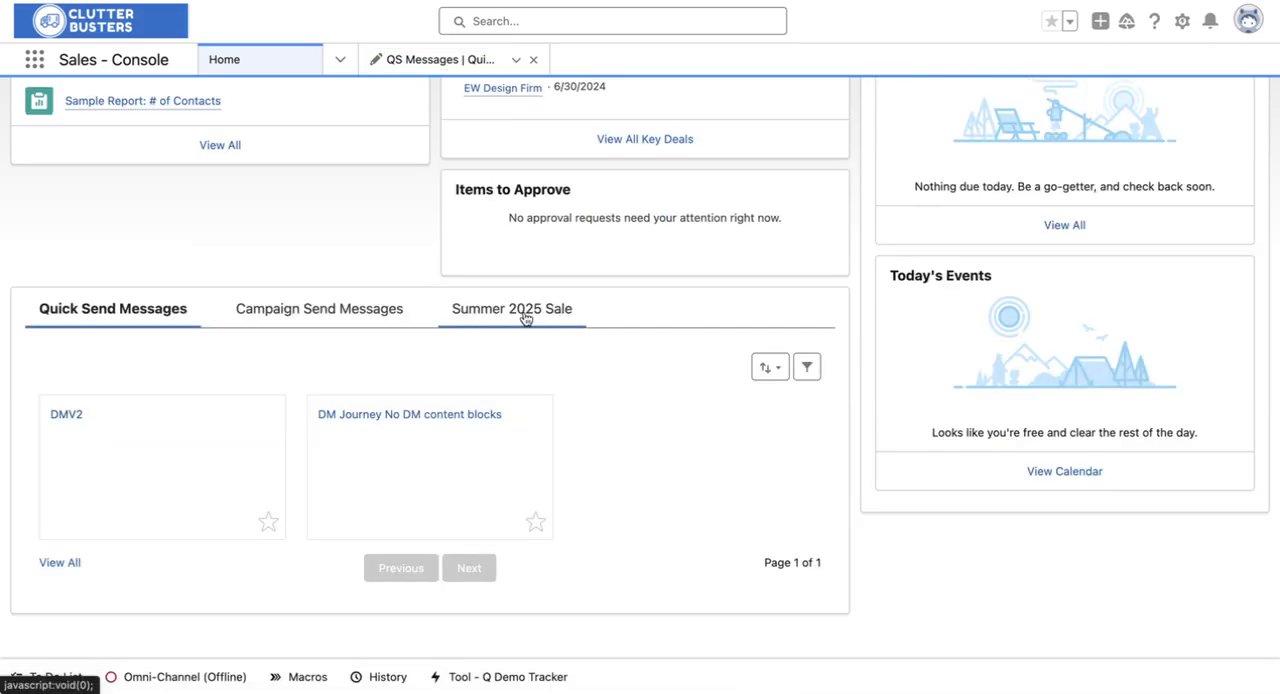
pyautogui.scroll(4, 385, 140)
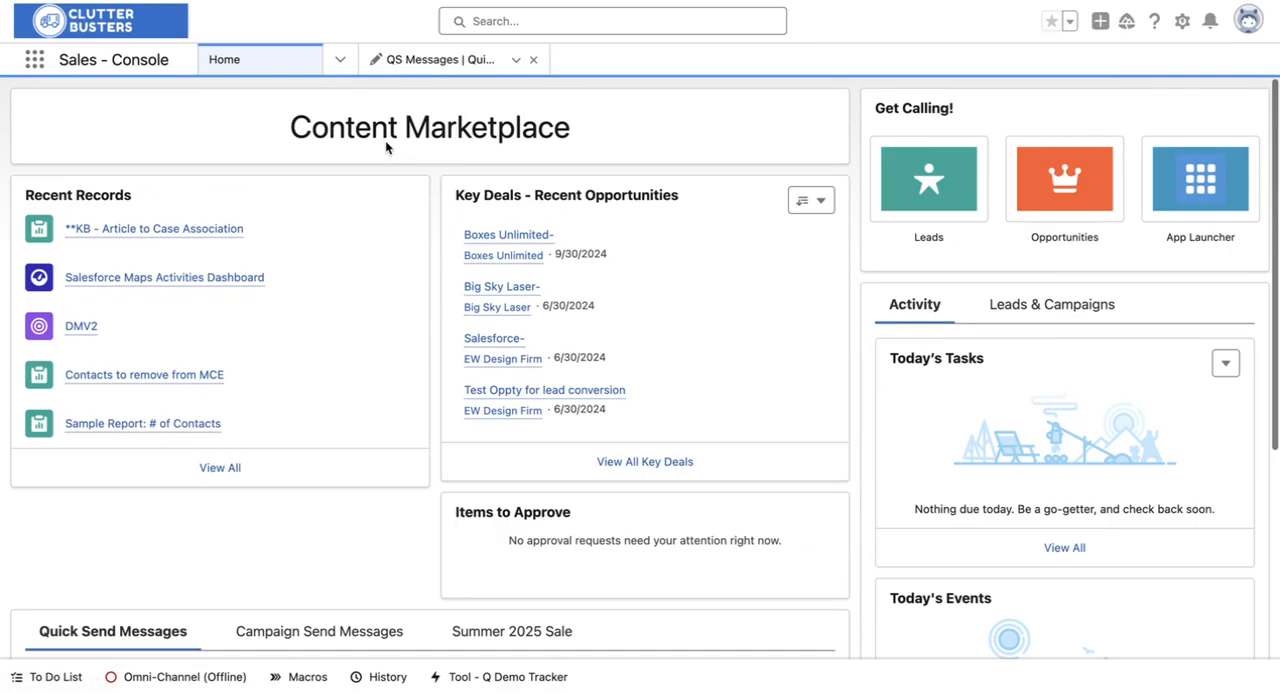
pyautogui.scroll(-4, 385, 140)
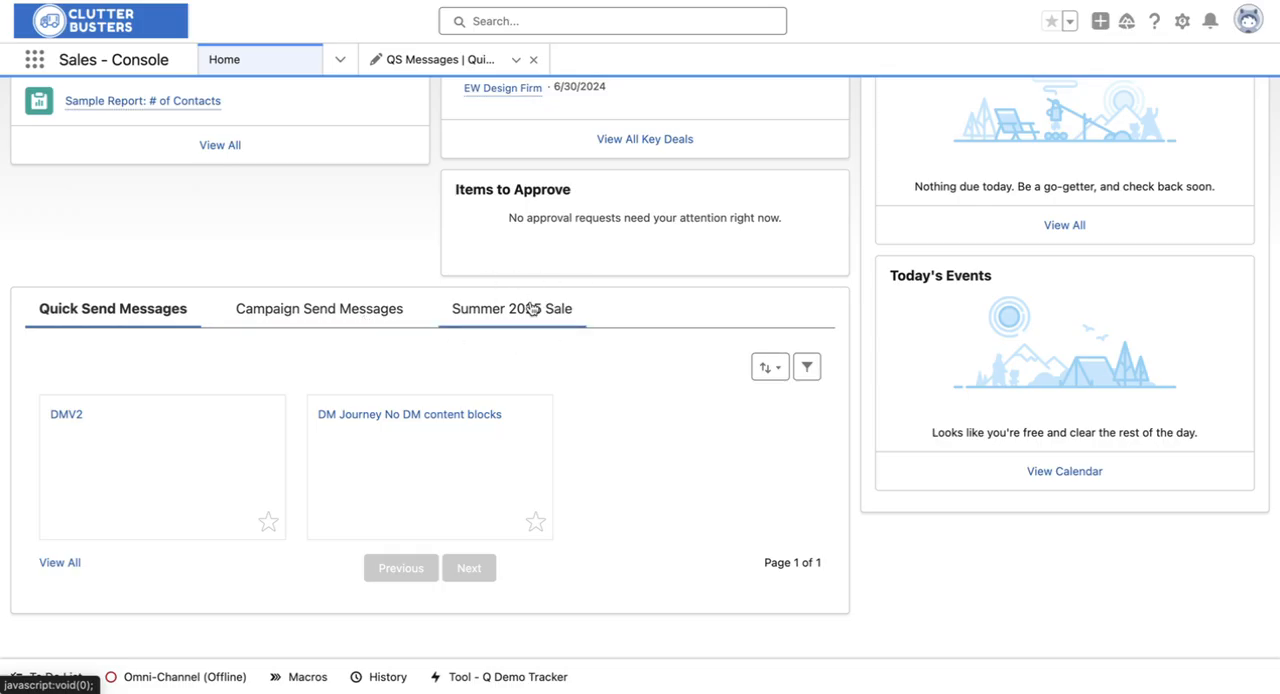
pyautogui.scroll(5, 530, 308)
pyautogui.scroll(-5, 530, 308)
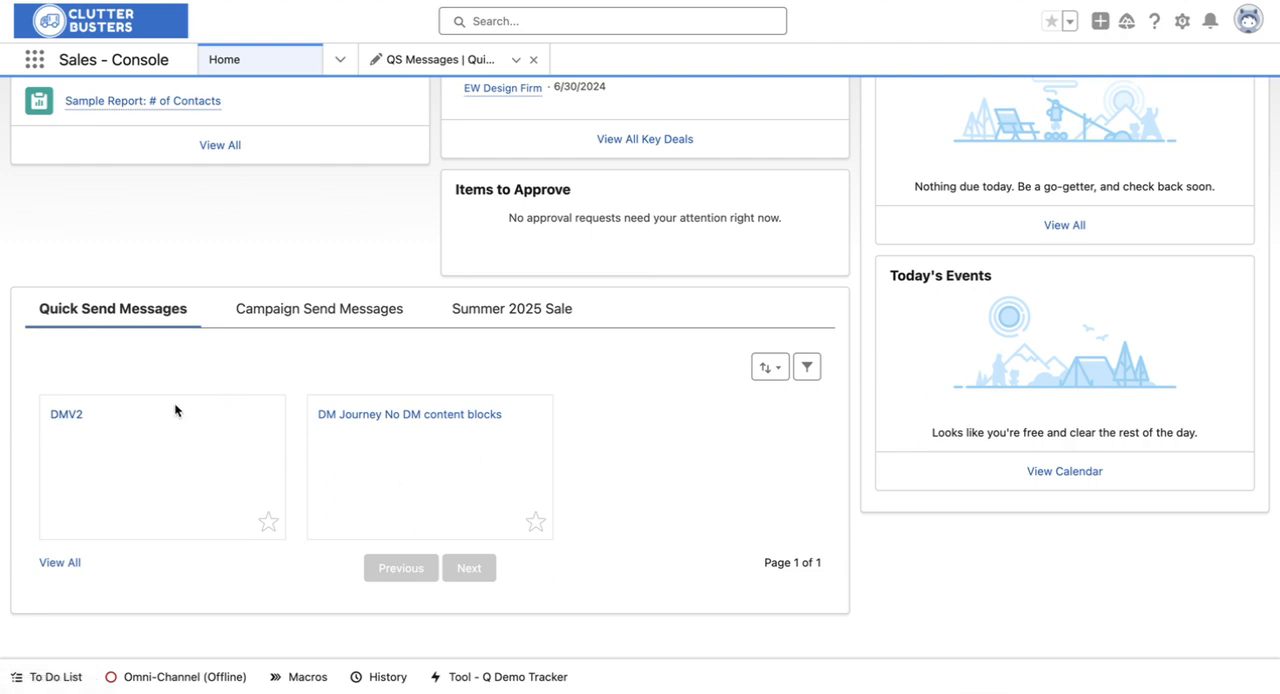
# Step: Open the DMV2 quick send message and look through its record down to the Content Marketplace Image section
pyautogui.click(66, 414)
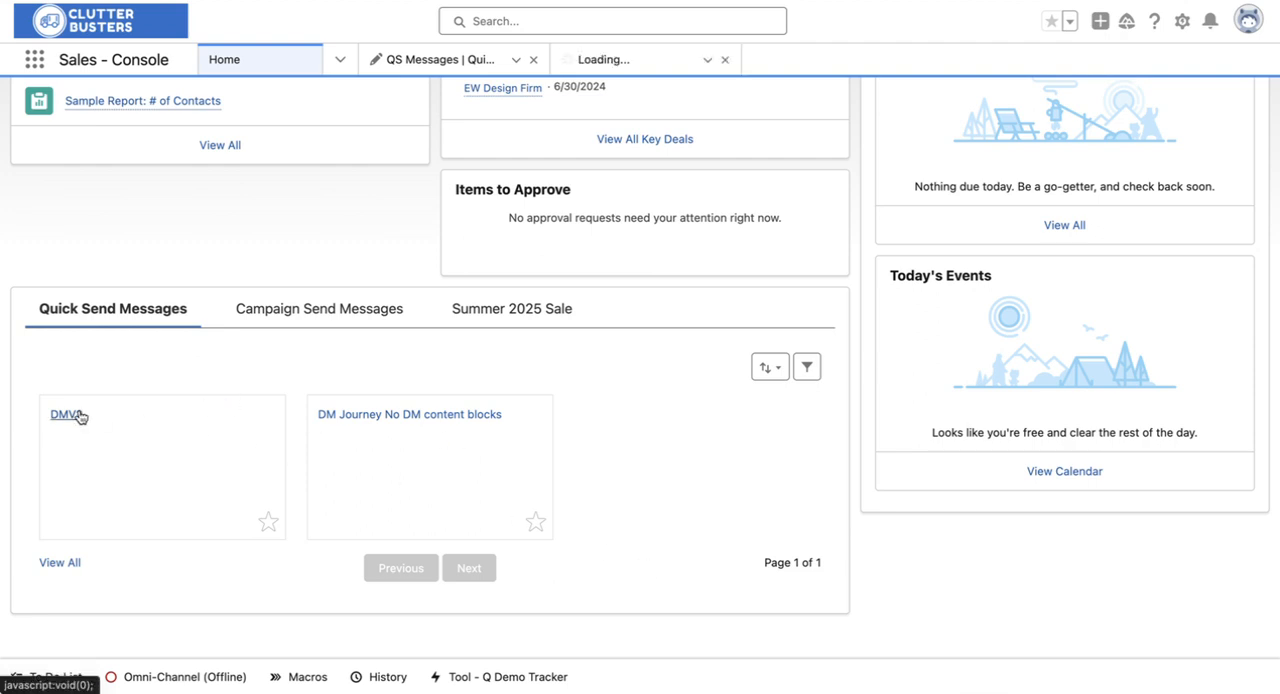
pyautogui.scroll(-3, 491, 408)
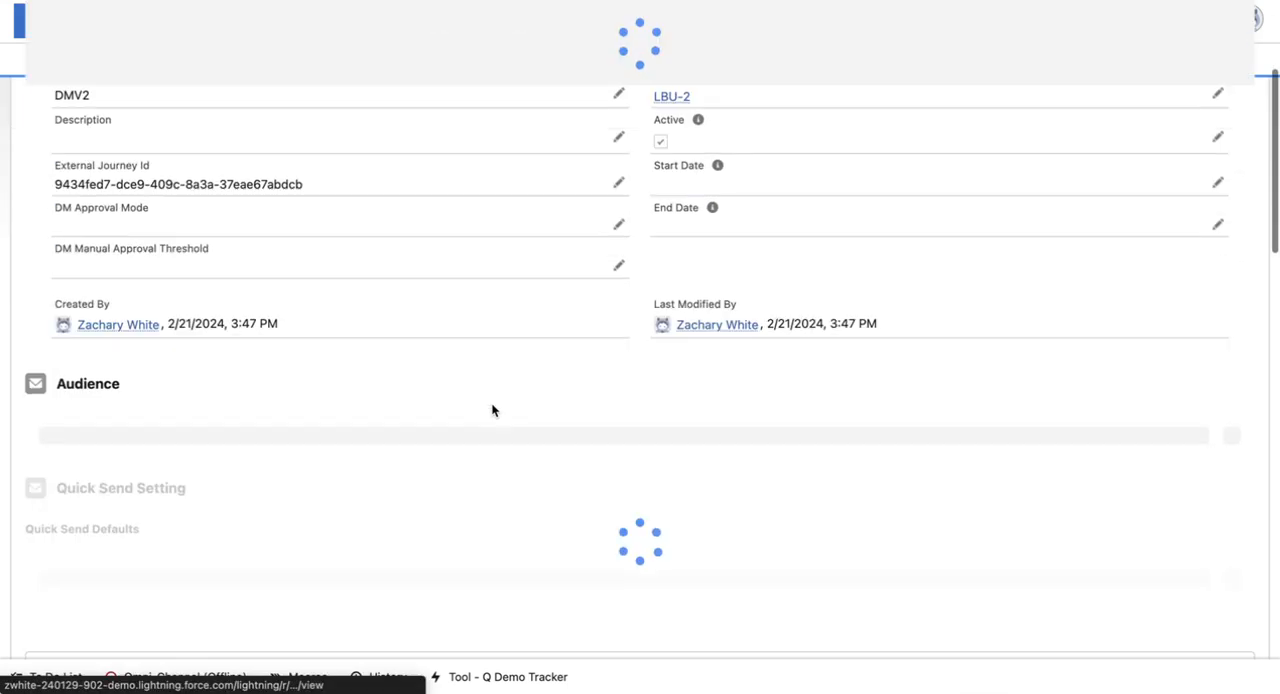
pyautogui.scroll(-10, 491, 408)
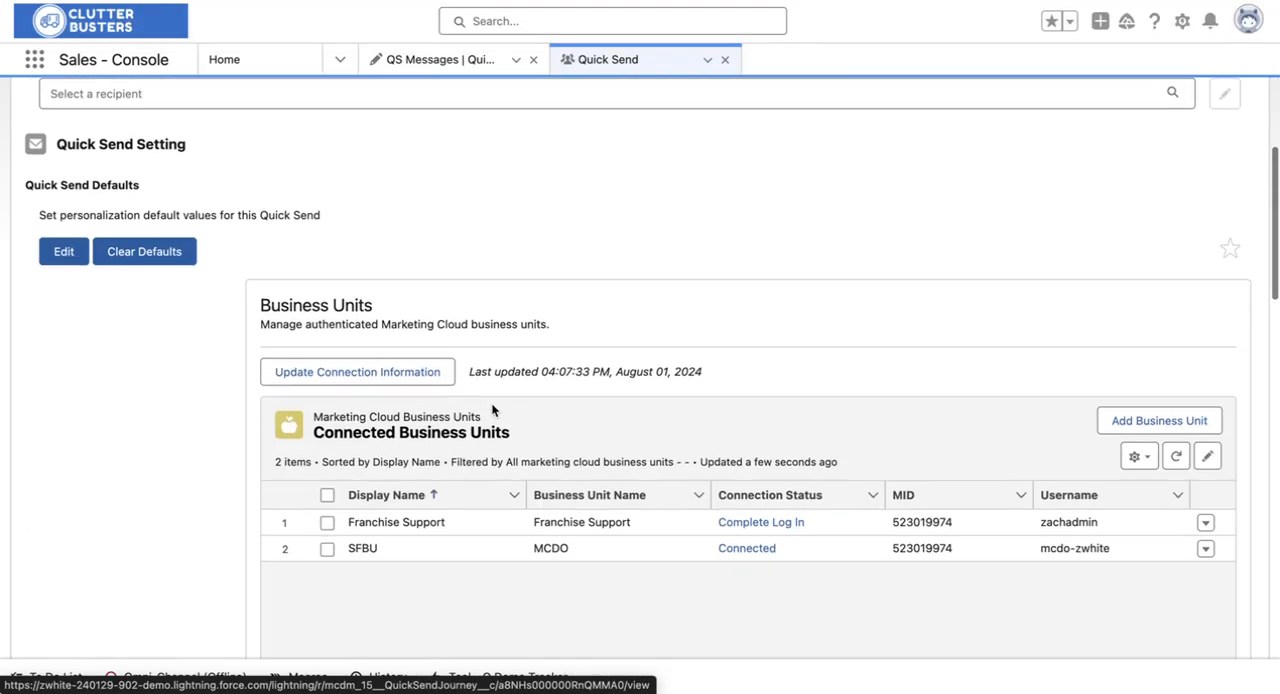
pyautogui.scroll(10, 491, 410)
pyautogui.scroll(-15, 491, 410)
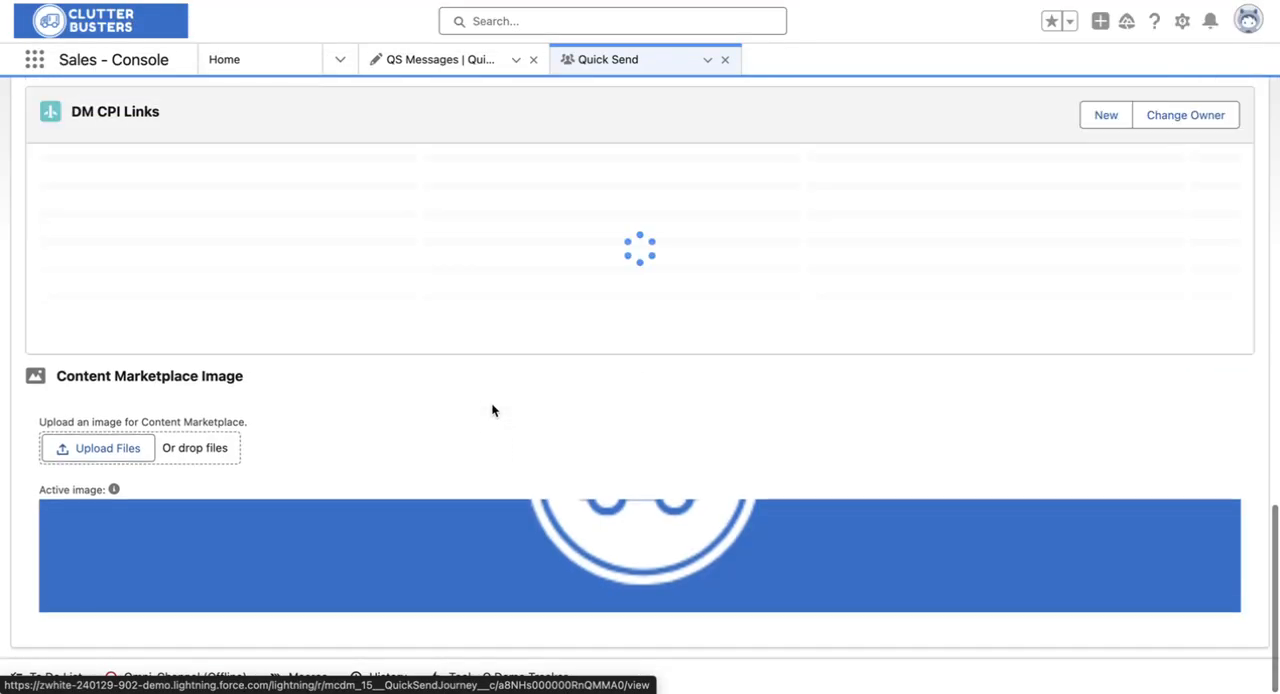
# Step: Upload decluttered home pic.jpg from the Clutter Busters folder in iCloud Drive as the DMV2 message's Content Marketplace image
pyautogui.click(113, 446)
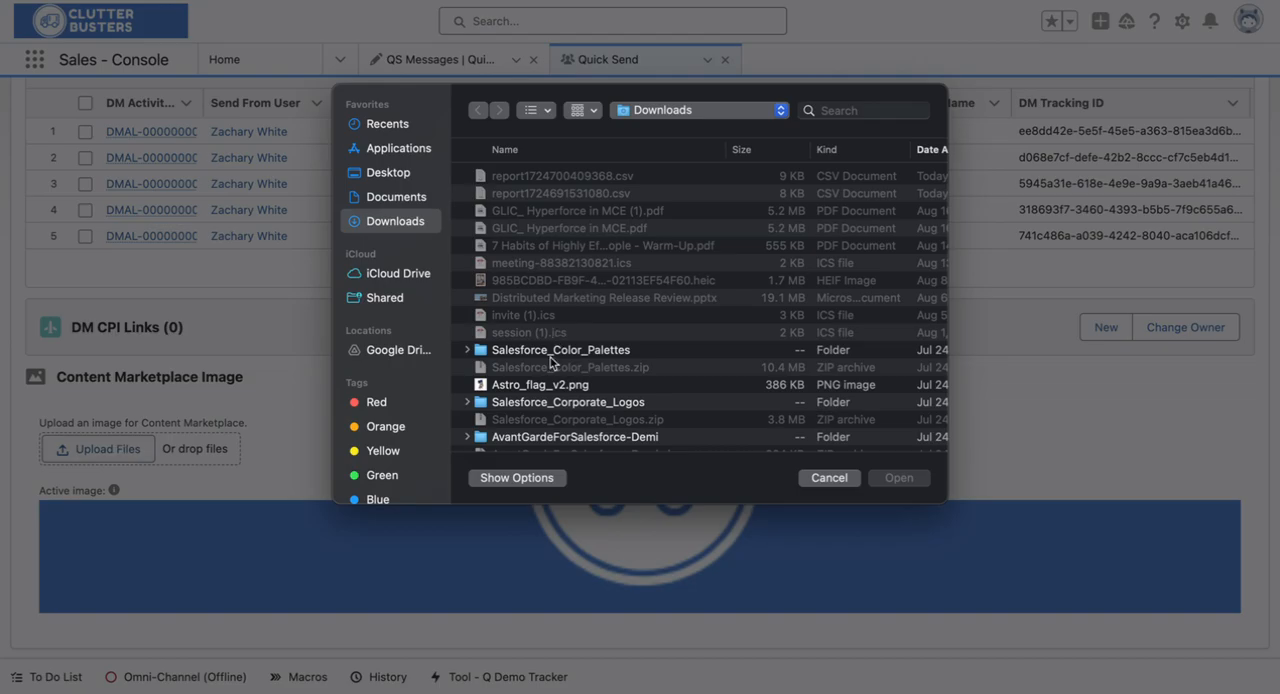
pyautogui.scroll(-10, 551, 363)
pyautogui.scroll(5, 551, 363)
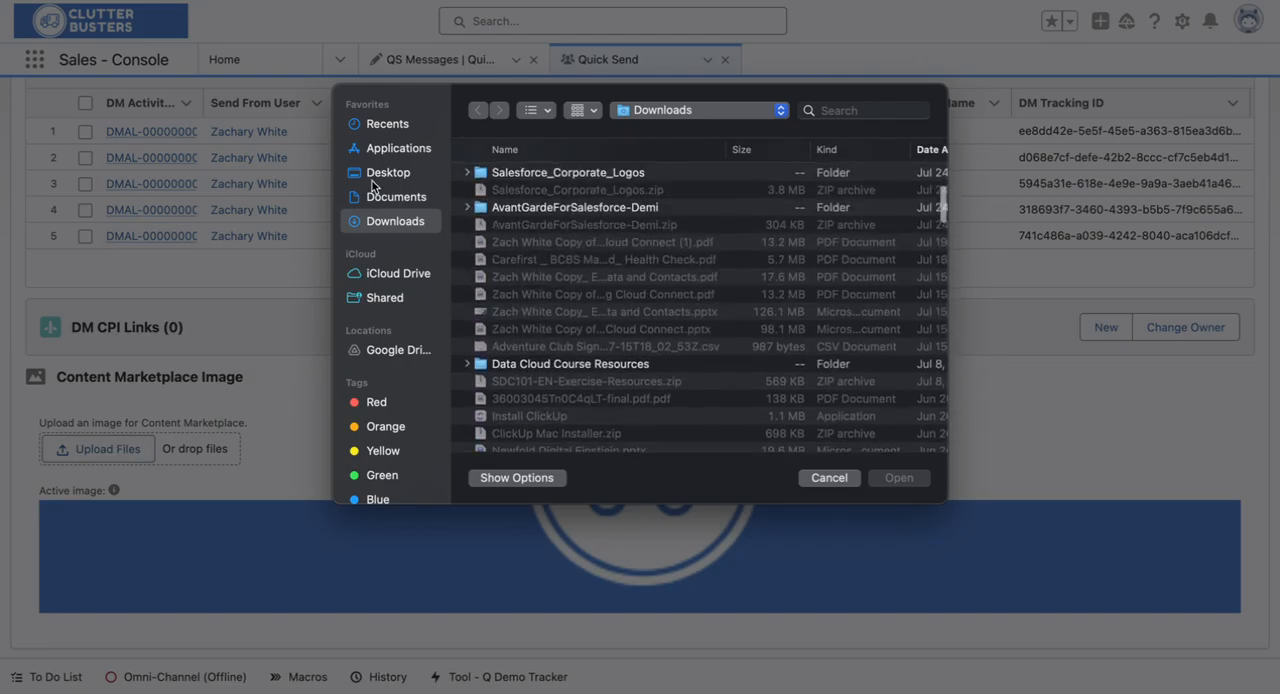
pyautogui.click(380, 198)
pyautogui.click(391, 275)
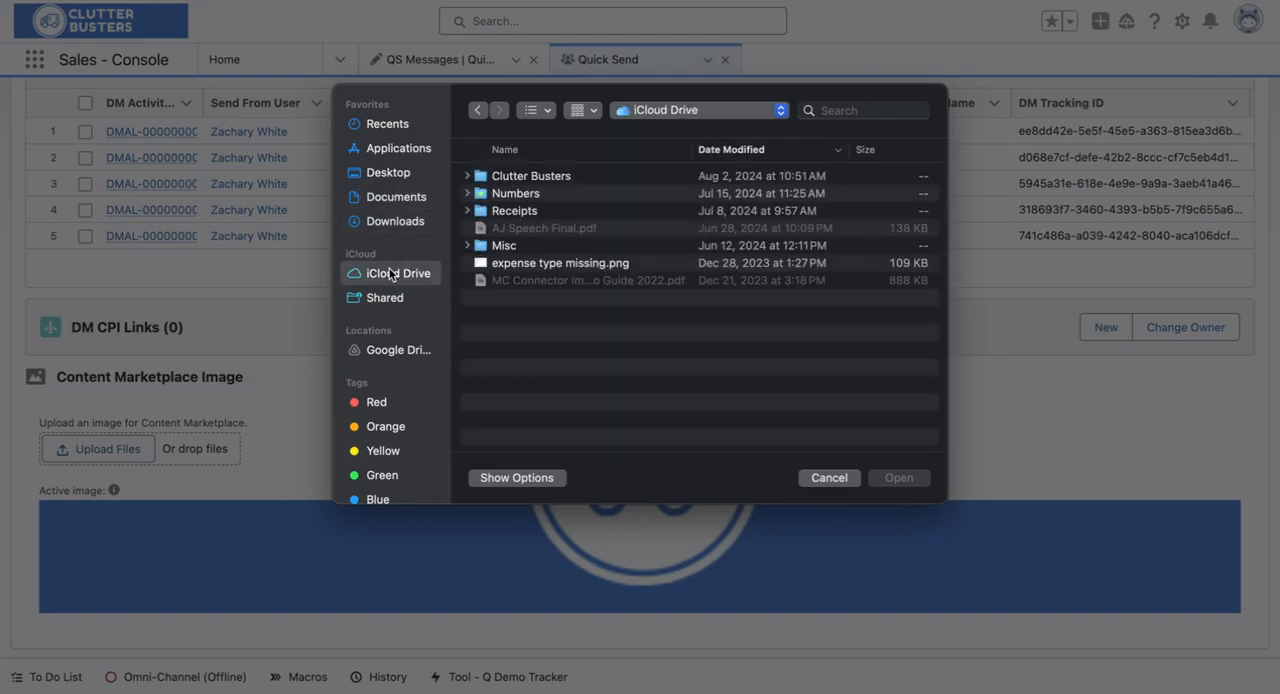
pyautogui.click(521, 263)
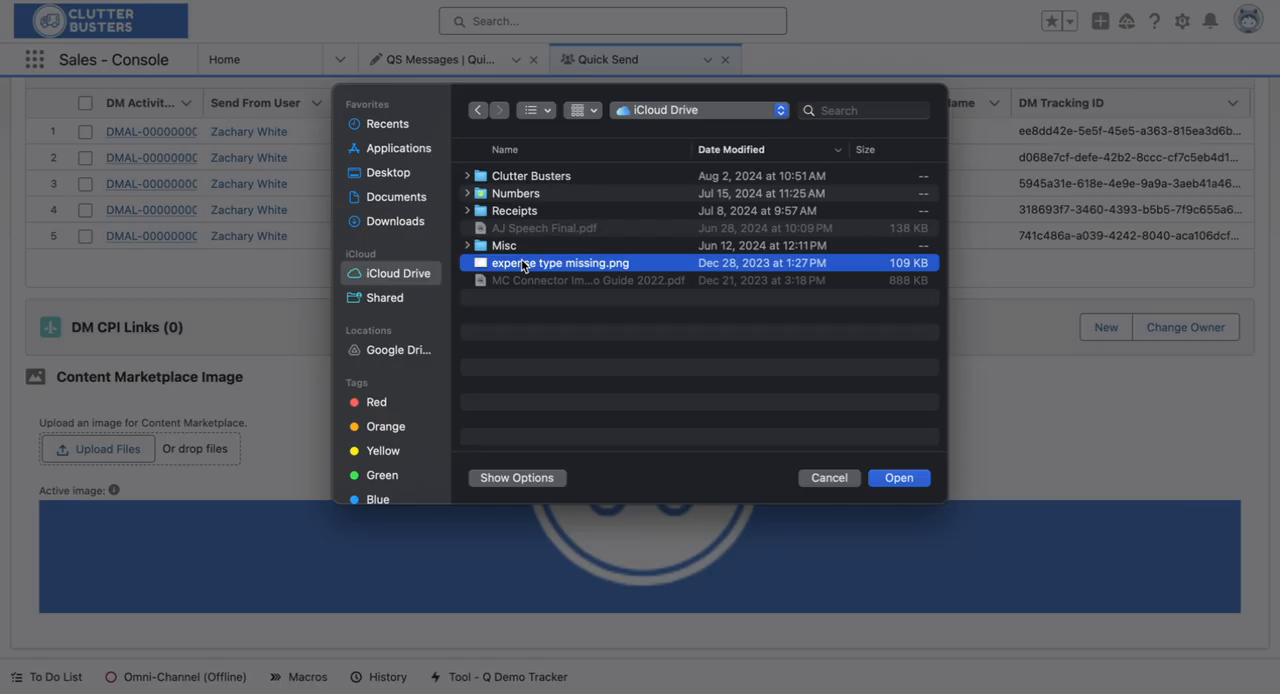
pyautogui.doubleClick(520, 177)
pyautogui.click(520, 176)
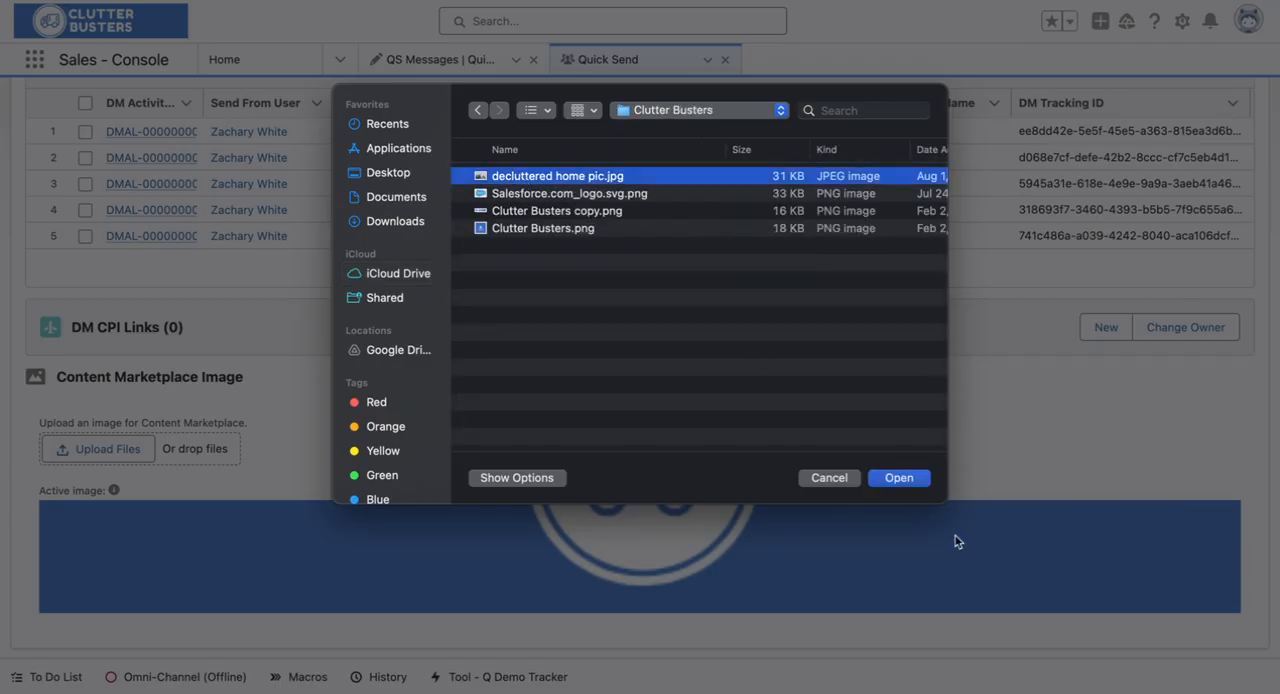
pyautogui.click(906, 480)
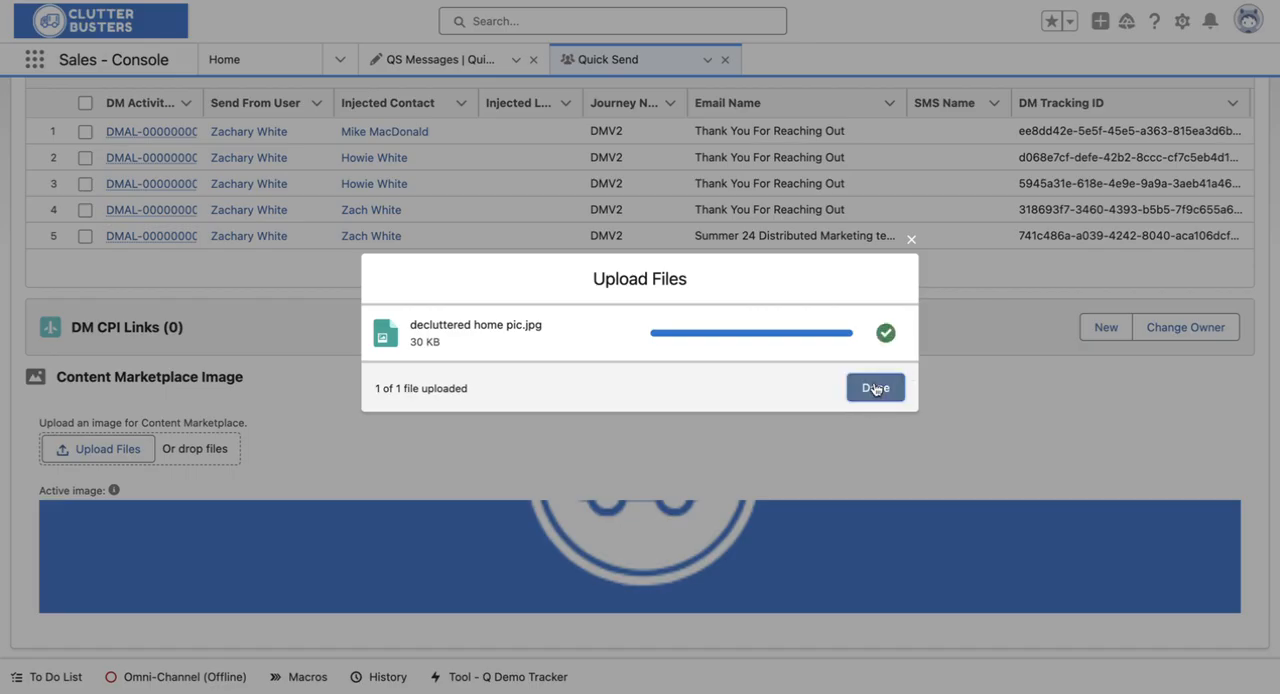
pyautogui.click(875, 388)
# Step: Check the active image in the Content Marketplace Image section and return to the start of the DMV2 record
pyautogui.scroll(-5, 875, 388)
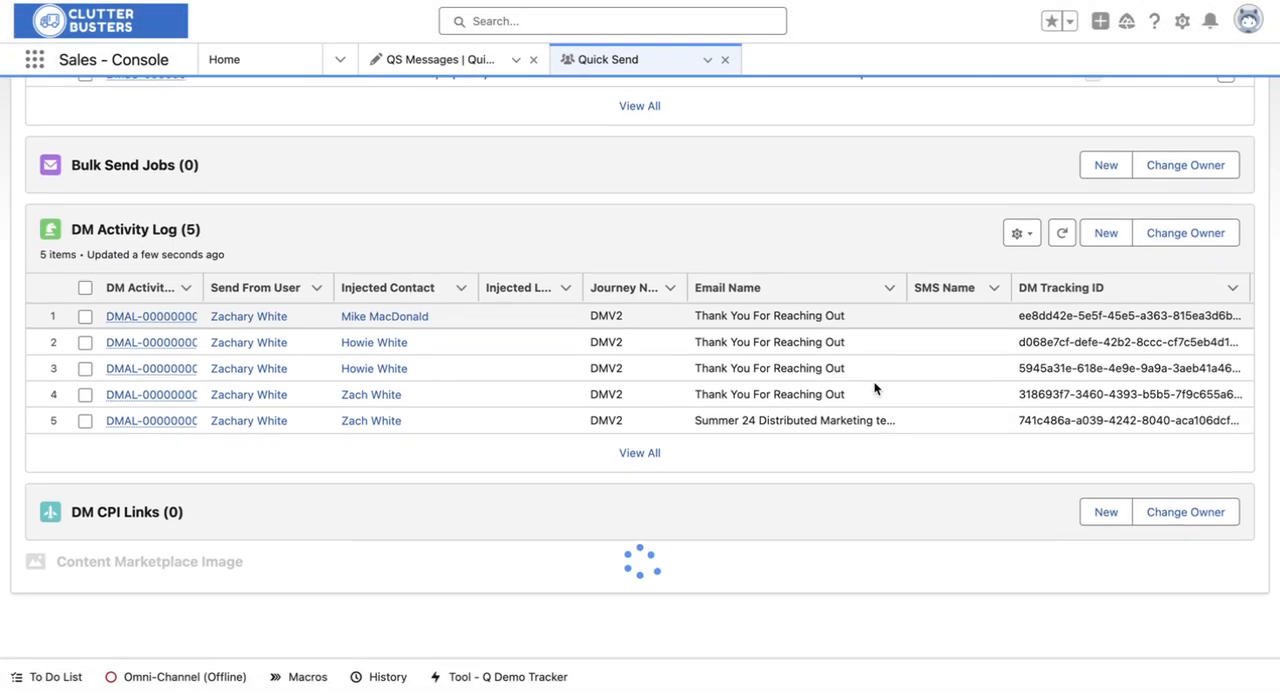
pyautogui.scroll(1, 554, 566)
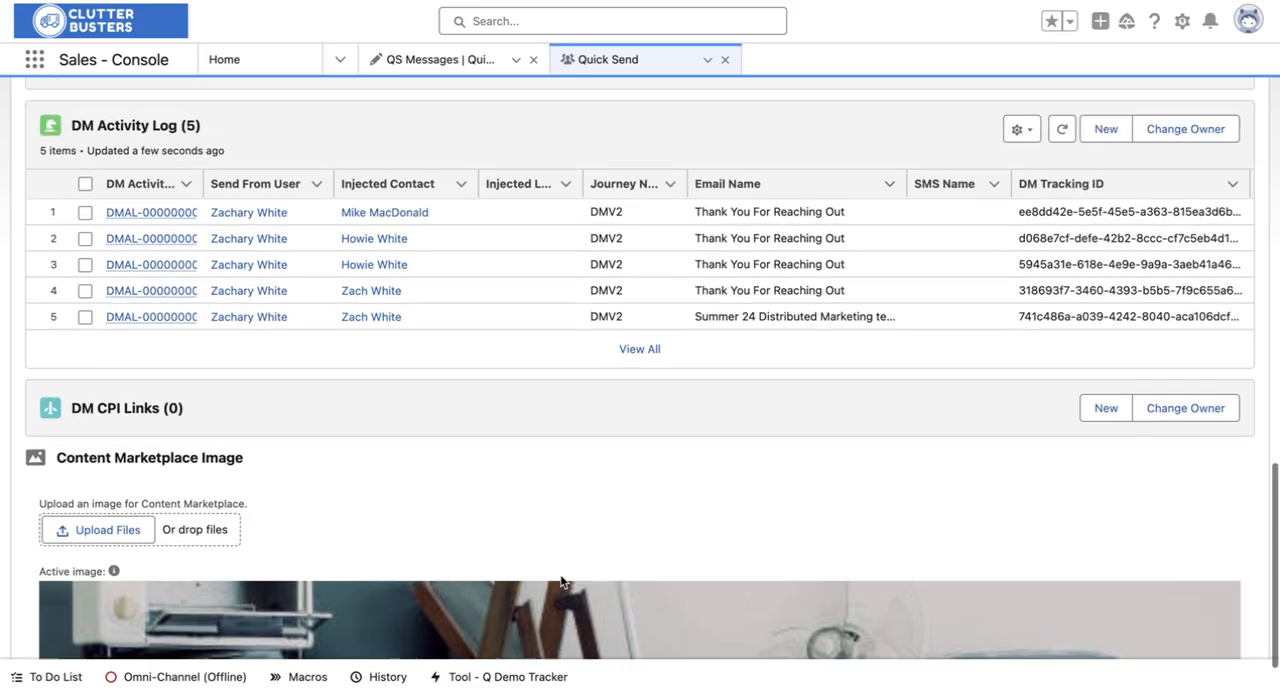
pyautogui.scroll(-1, 555, 568)
pyautogui.scroll(2, 588, 522)
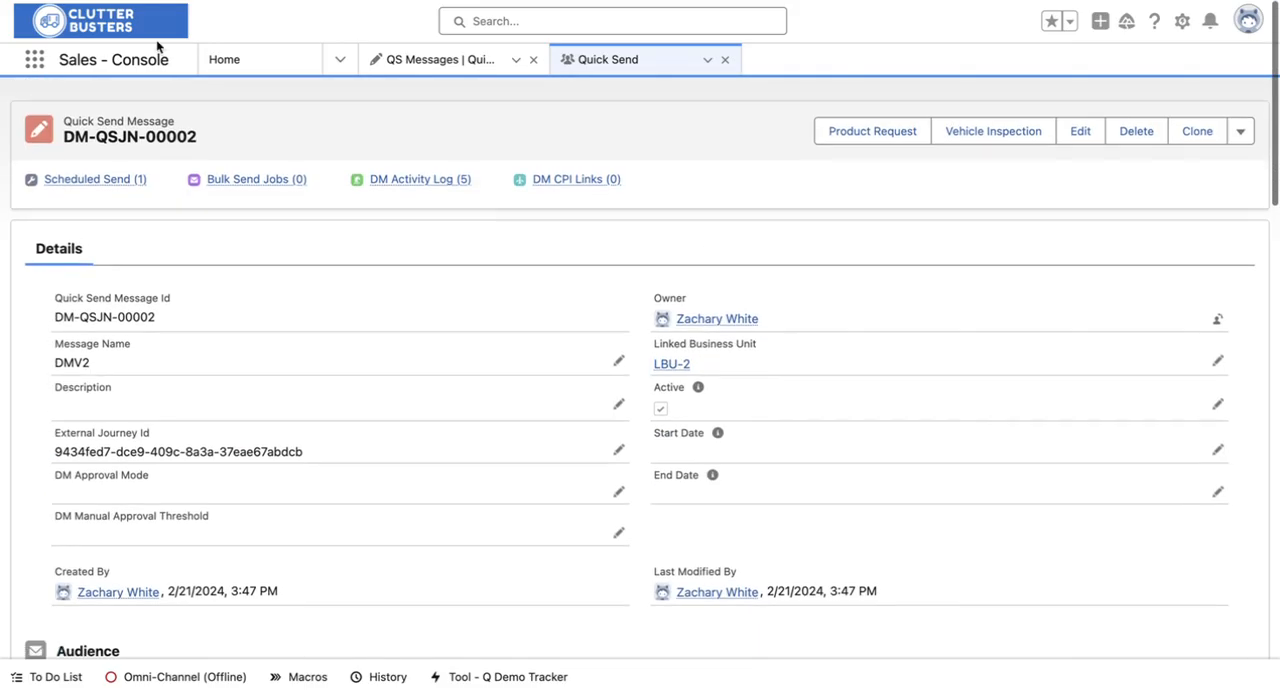
# Step: Return to the home page, reload it and check the DMV2 tile among the Quick Send Messages
pyautogui.click(216, 58)
pyautogui.scroll(-3, 236, 338)
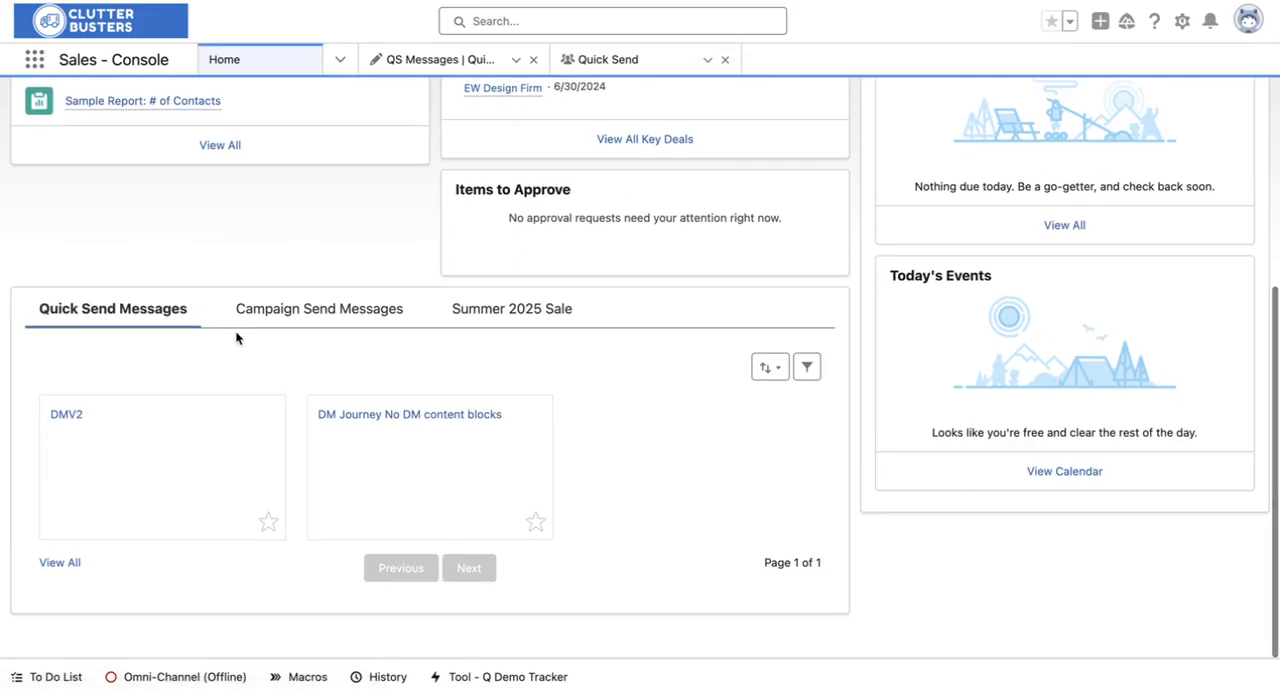
pyautogui.press('super+r')
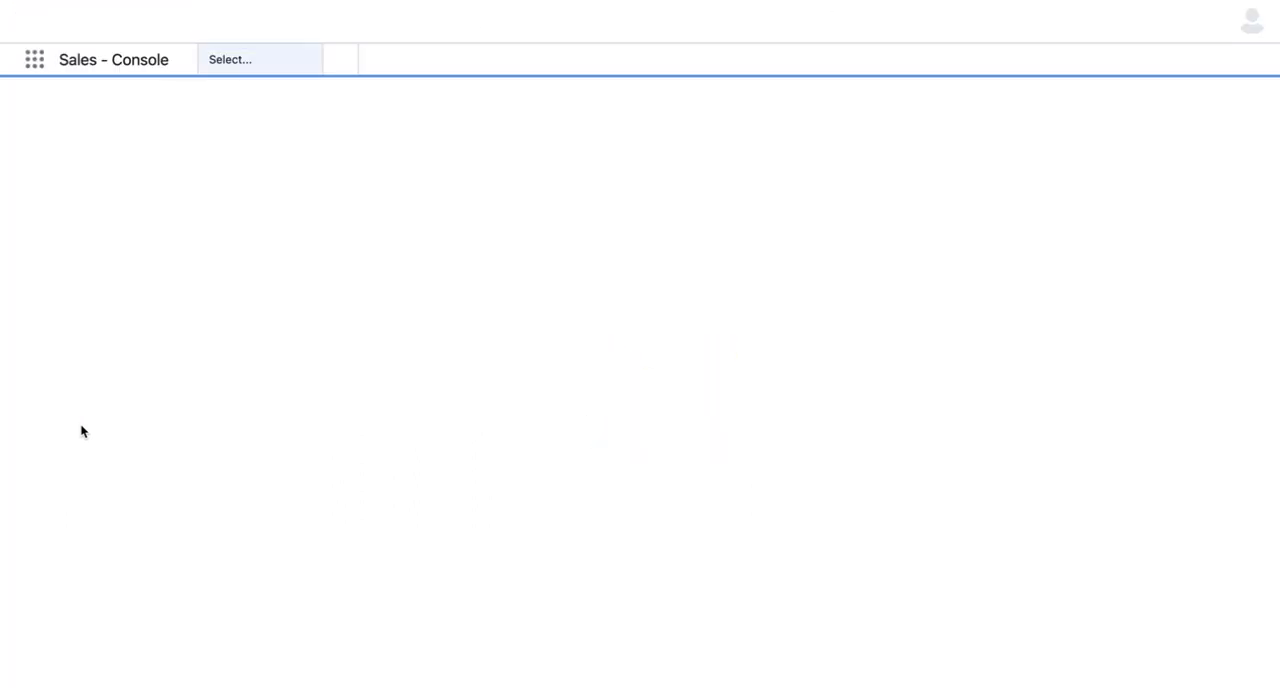
pyautogui.scroll(-4, 82, 431)
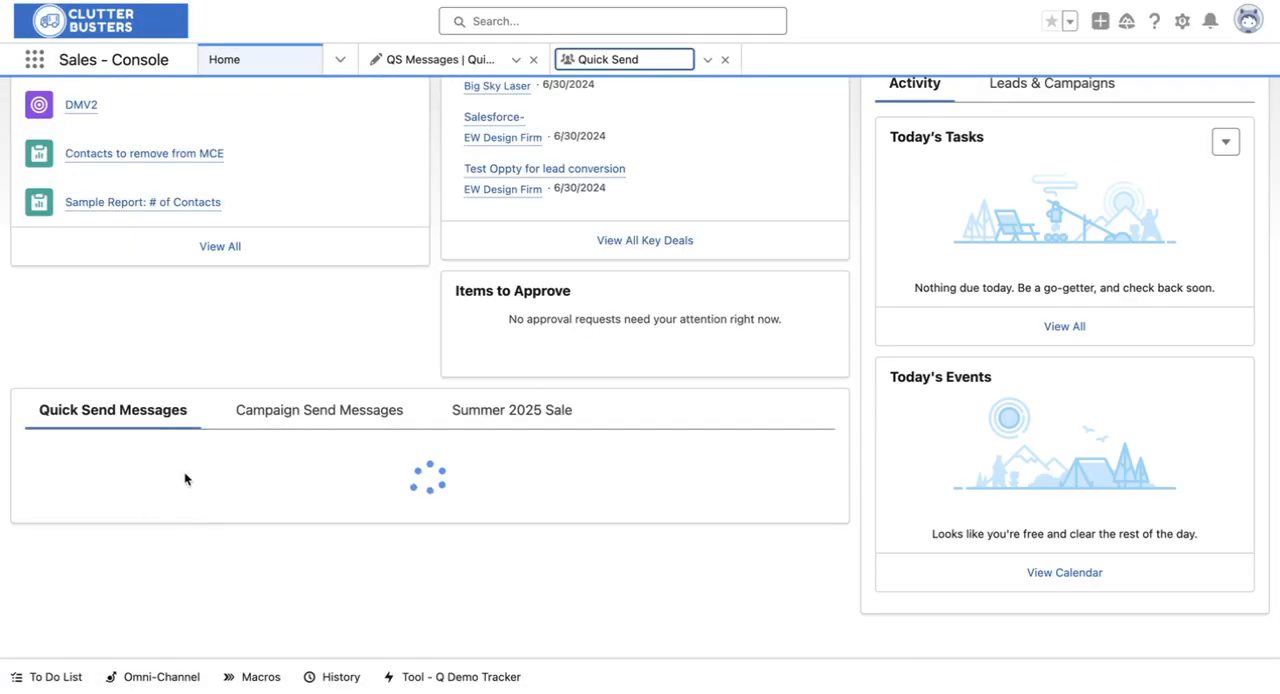
pyautogui.scroll(-2, 117, 486)
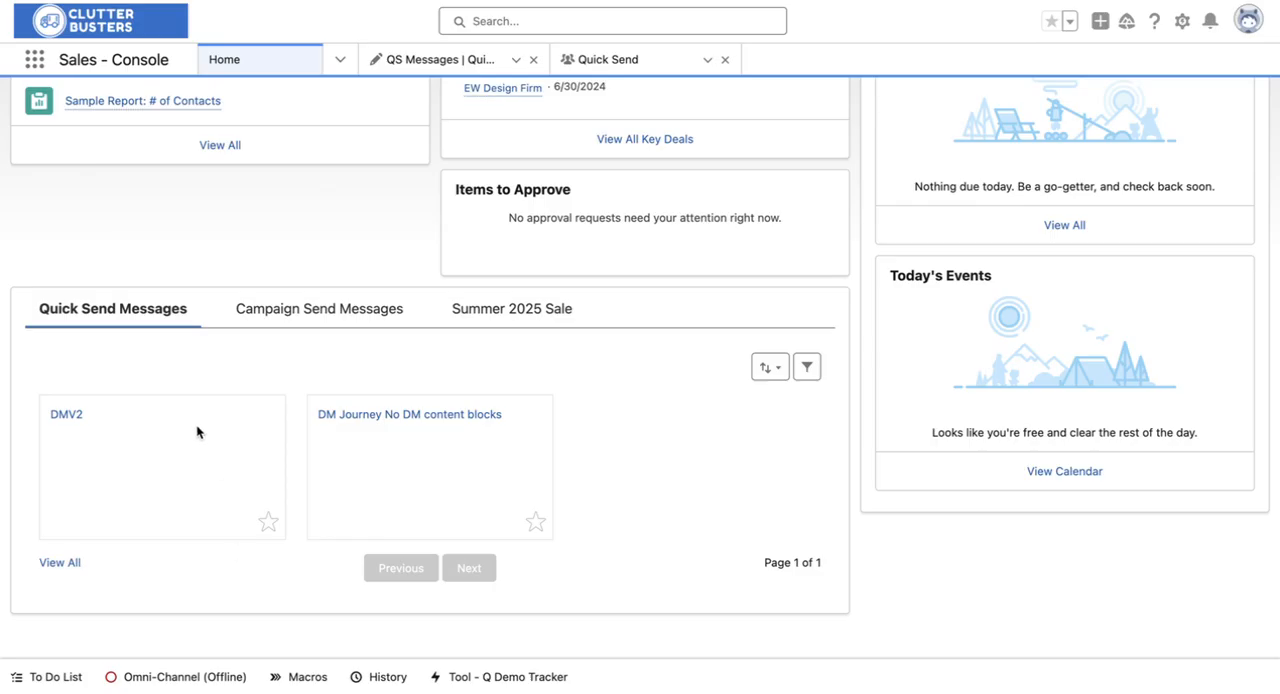
pyautogui.scroll(3, 197, 432)
pyautogui.scroll(-3, 198, 433)
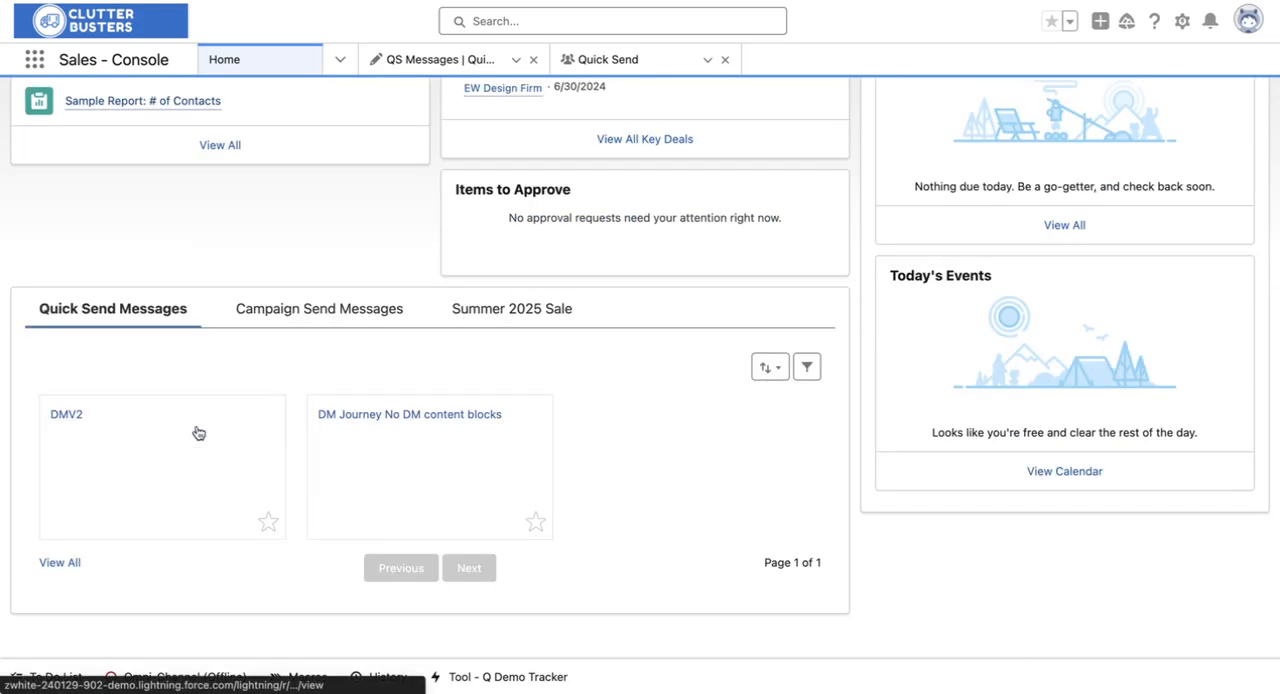